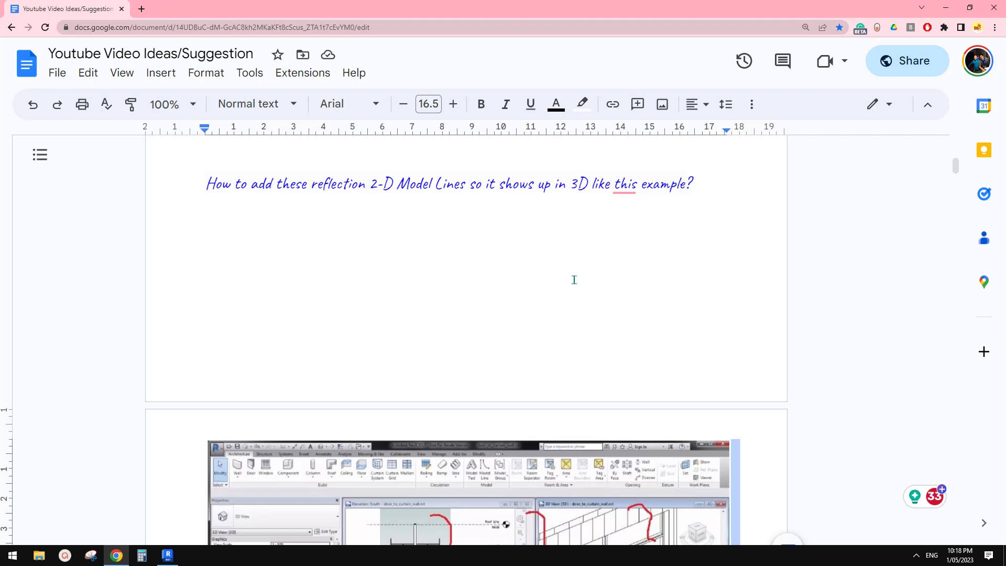
Step: Read the question about 2-D reflection model lines and examine its example image of marked glass panels
{"action": "scroll", "coordinate": [676, 341], "scroll_direction": "down", "scroll_amount": 3}
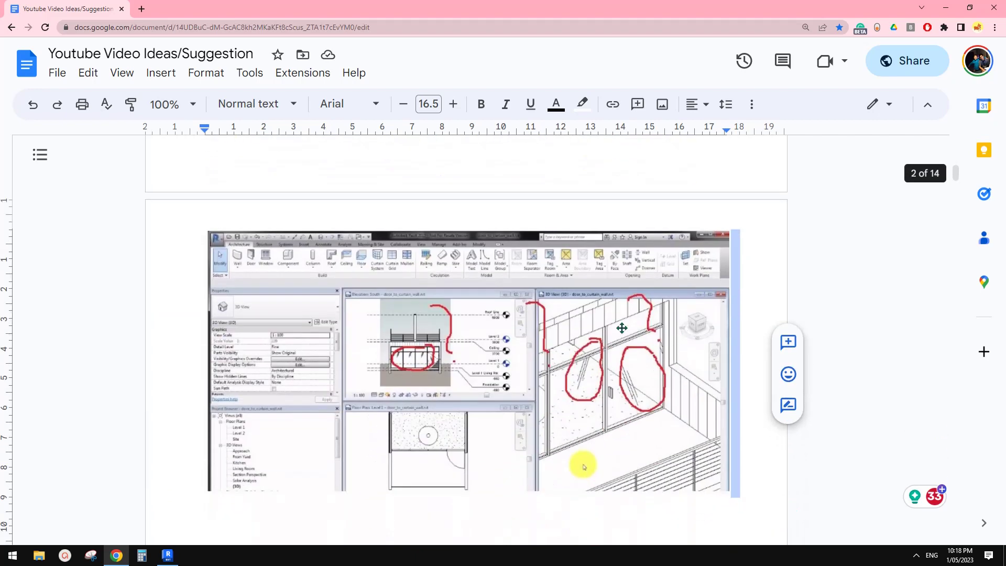
{"action": "scroll", "coordinate": [542, 328], "scroll_direction": "up", "scroll_amount": 4}
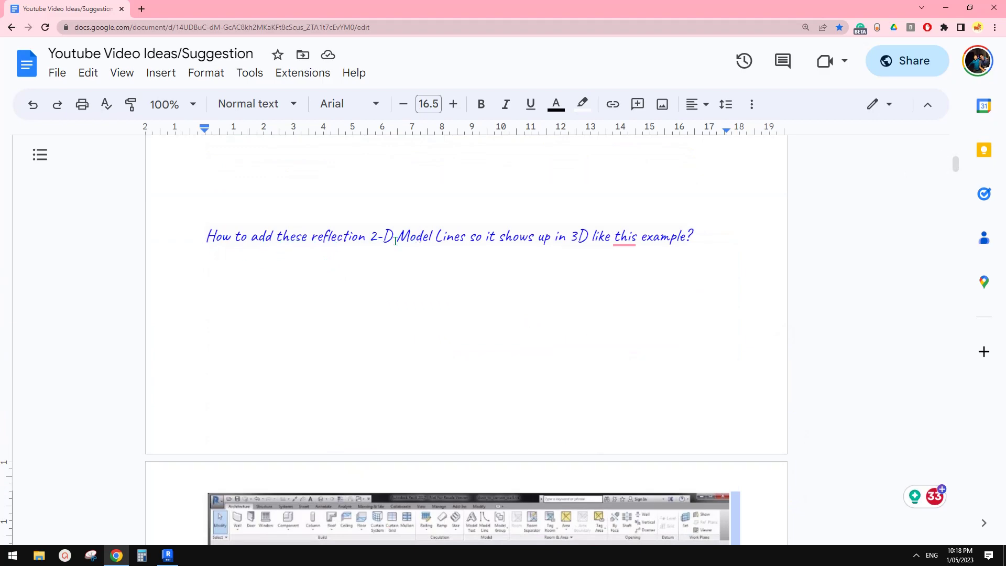
{"action": "scroll", "coordinate": [535, 281], "scroll_direction": "down", "scroll_amount": 5}
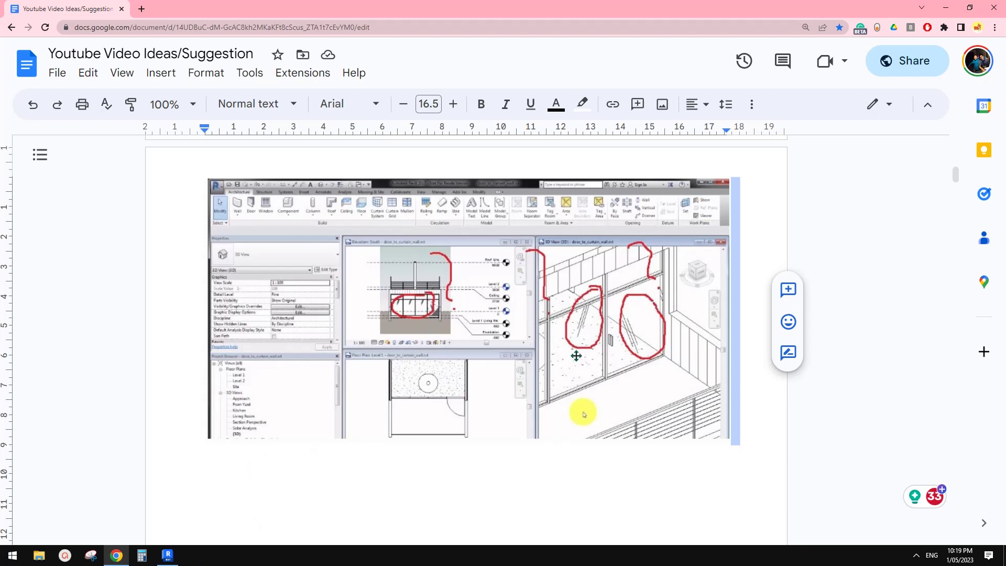
{"action": "scroll", "coordinate": [576, 356], "scroll_direction": "down", "scroll_amount": 1}
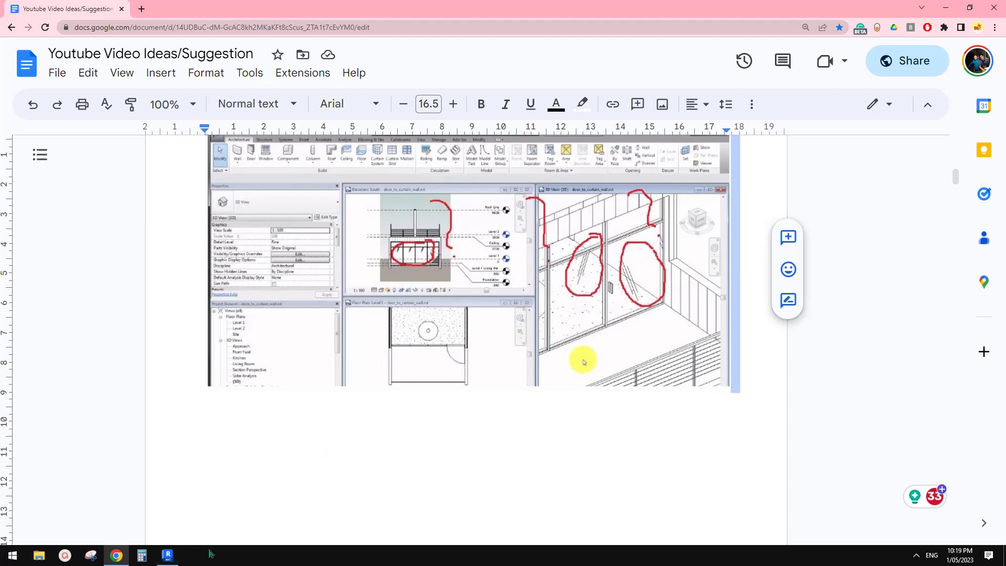
Step: Switch to Revit and create a new project from a template
{"action": "left_click", "coordinate": [167, 555]}
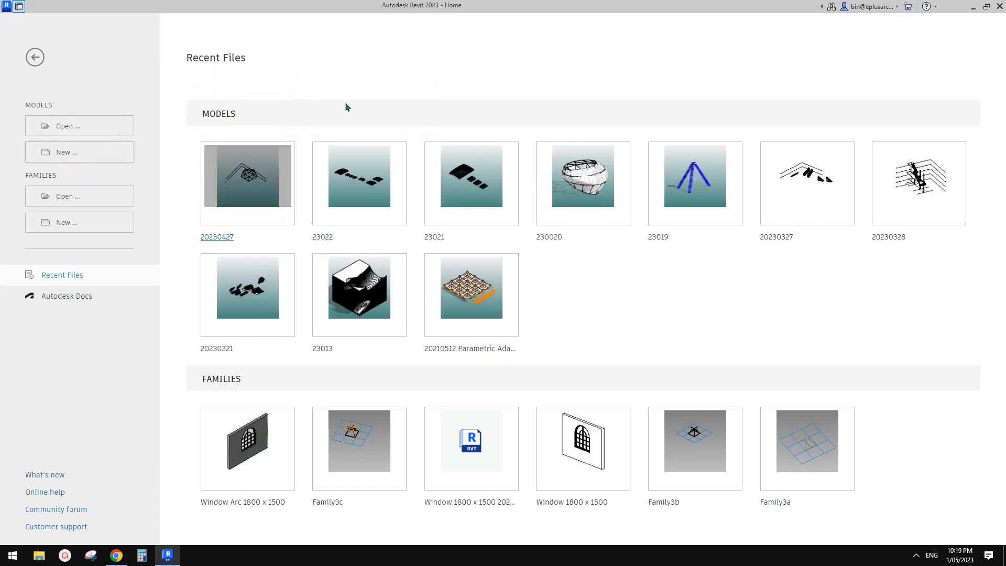
{"action": "left_click", "coordinate": [73, 153]}
{"action": "left_click", "coordinate": [284, 165]}
{"action": "left_click", "coordinate": [284, 165]}
{"action": "left_click", "coordinate": [263, 166]}
{"action": "left_click", "coordinate": [258, 226]}
{"action": "left_click", "coordinate": [258, 225]}
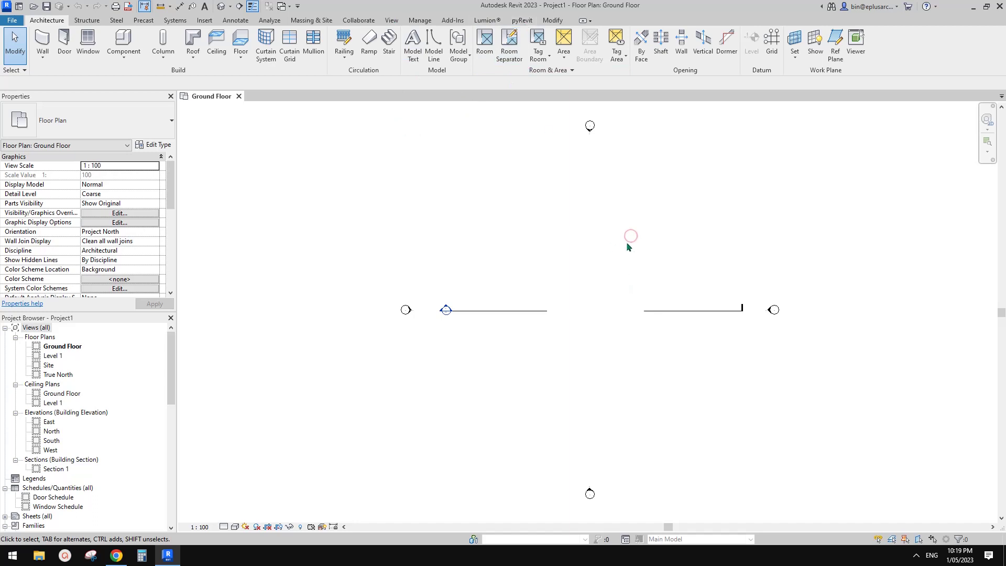
Step: Recheck the example image of glass reflection lines in the browser document and return to the Revit project
{"action": "scroll", "coordinate": [613, 242], "scroll_direction": "up", "scroll_amount": 1}
{"action": "scroll", "coordinate": [597, 252], "scroll_direction": "down", "scroll_amount": 2}
{"action": "scroll", "coordinate": [603, 250], "scroll_direction": "up", "scroll_amount": 3}
{"action": "middle_click_drag", "start_coordinate": [540, 253], "coordinate": [559, 276]}
{"action": "middle_click_drag", "start_coordinate": [491, 244], "coordinate": [494, 245]}
{"action": "left_click", "coordinate": [116, 555]}
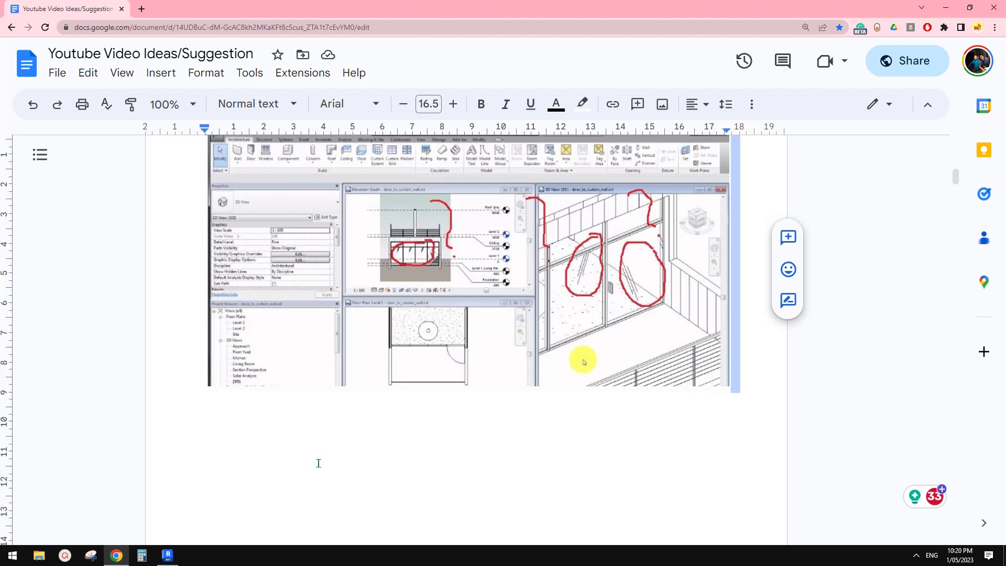
{"action": "mouse_move", "coordinate": [167, 555]}
{"action": "left_click", "coordinate": [162, 513]}
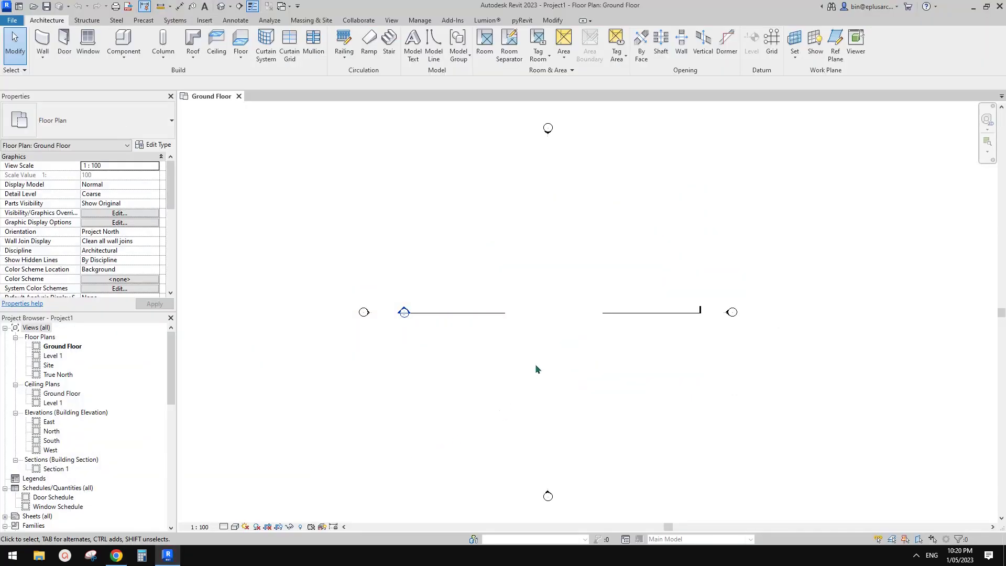
{"action": "middle_click", "coordinate": [540, 341]}
{"action": "middle_click_drag", "start_coordinate": [541, 292], "coordinate": [565, 302]}
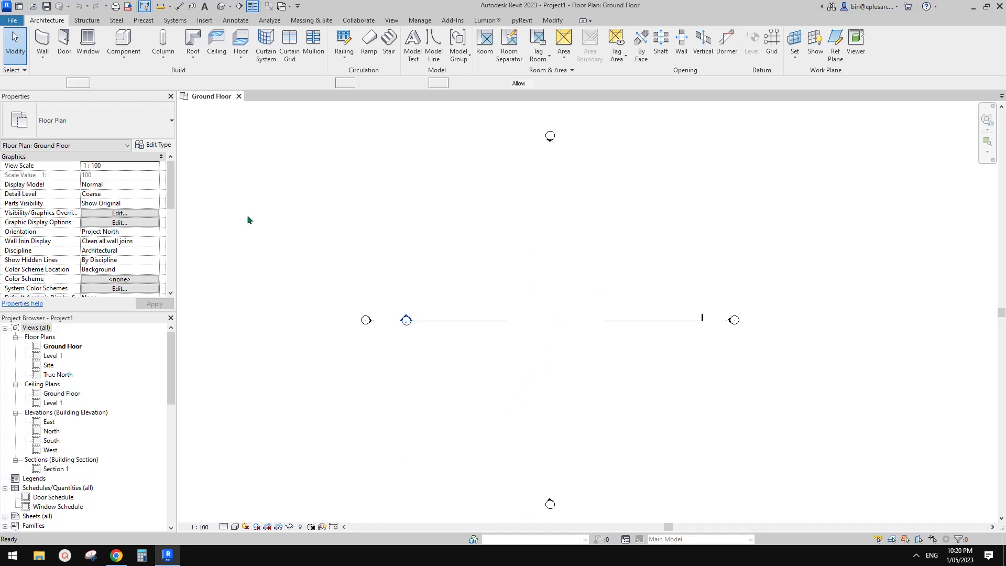
Step: Draw a straight Storefront curtain wall on the Ground Floor plan, above the section line
{"action": "key", "text": "w"}
{"action": "key", "text": "a"}
{"action": "left_click", "coordinate": [111, 120]}
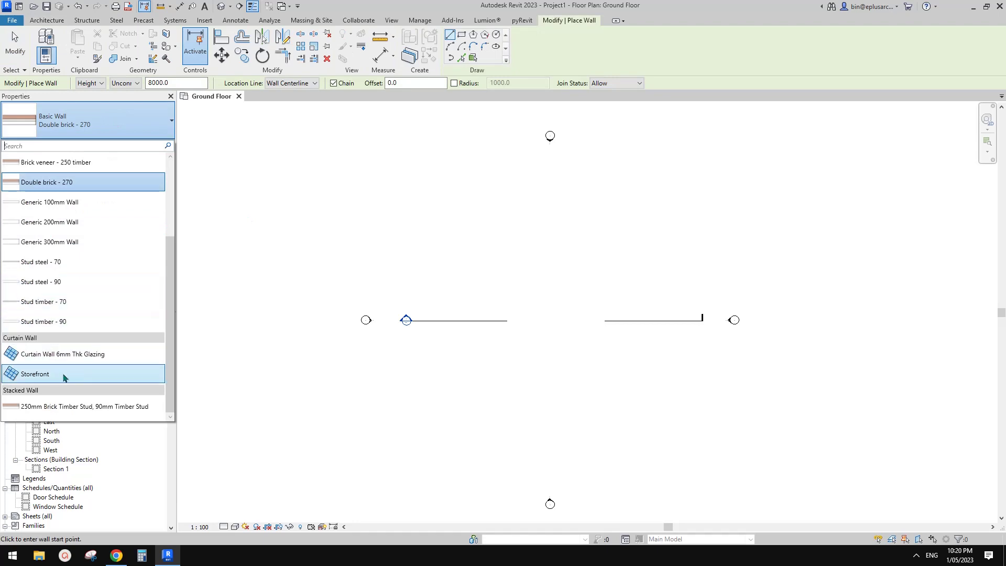
{"action": "left_click", "coordinate": [55, 374]}
{"action": "left_click", "coordinate": [473, 268]}
{"action": "left_click", "coordinate": [565, 274]}
{"action": "key", "text": "Escape"}
{"action": "key", "text": "Escape"}
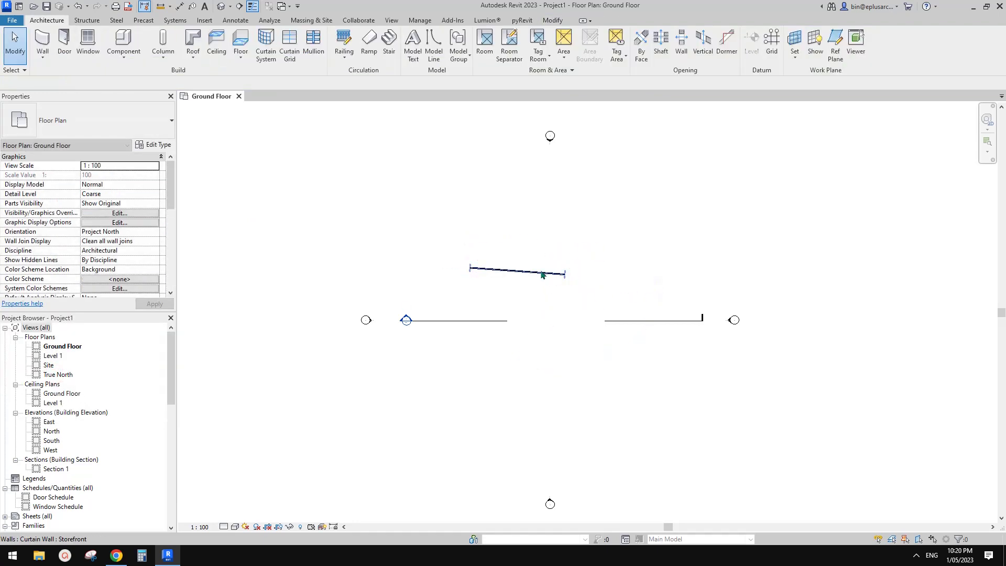
Step: Open the default 3D view and show the storefront wall's glazed panels at an angle from the front
{"action": "left_click", "coordinate": [541, 270]}
{"action": "scroll", "coordinate": [446, 233], "scroll_direction": "up", "scroll_amount": 2}
{"action": "left_click", "coordinate": [220, 7]}
{"action": "scroll", "coordinate": [601, 292], "scroll_direction": "up", "scroll_amount": 2}
{"action": "middle_click_drag", "start_coordinate": [602, 293], "coordinate": [734, 289], "text": "shift"}
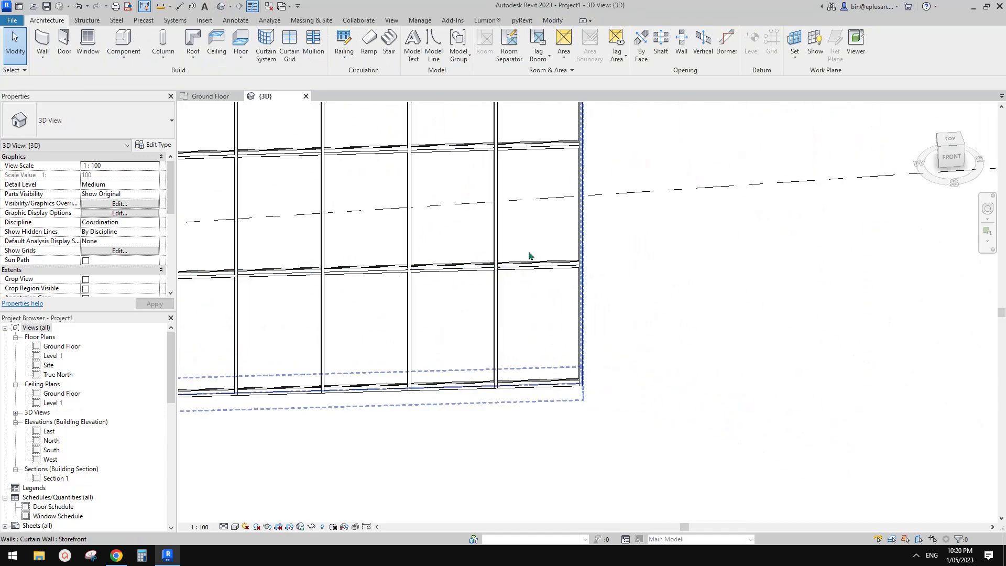
{"action": "left_click", "coordinate": [477, 224]}
{"action": "scroll", "coordinate": [478, 225], "scroll_direction": "down", "scroll_amount": 2}
{"action": "middle_click_drag", "start_coordinate": [473, 258], "coordinate": [741, 283]}
{"action": "key", "text": "Escape"}
{"action": "middle_click_drag", "start_coordinate": [628, 325], "coordinate": [705, 344], "text": "shift"}
{"action": "scroll", "coordinate": [604, 323], "scroll_direction": "up", "scroll_amount": 2}
{"action": "left_click", "coordinate": [565, 306]}
{"action": "left_click", "coordinate": [705, 344]}
{"action": "scroll", "coordinate": [603, 309], "scroll_direction": "up", "scroll_amount": 1}
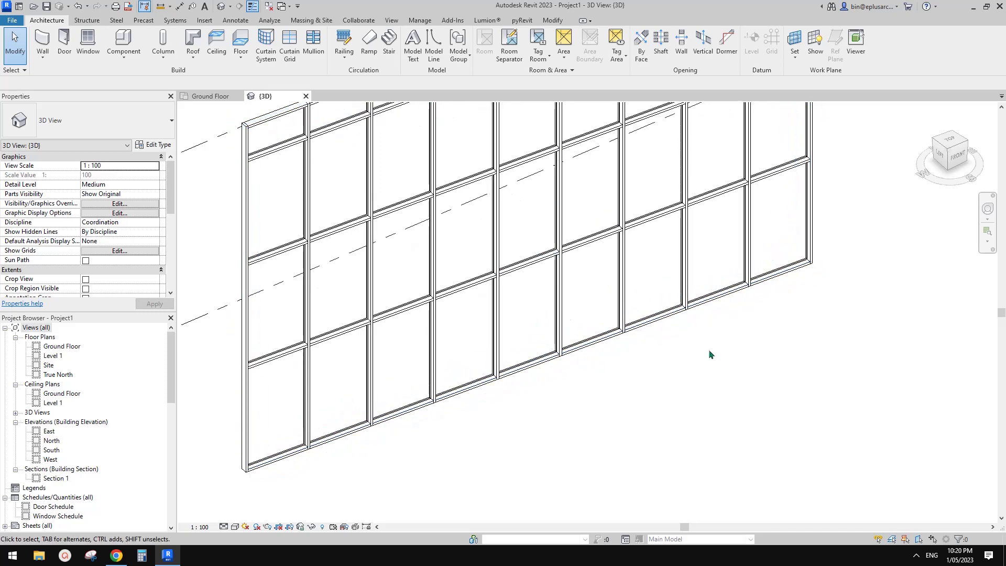
Step: Examine the glazed panel type's Glass material graphics and its drafting fill patterns for the foreground surface
{"action": "left_click", "coordinate": [527, 315]}
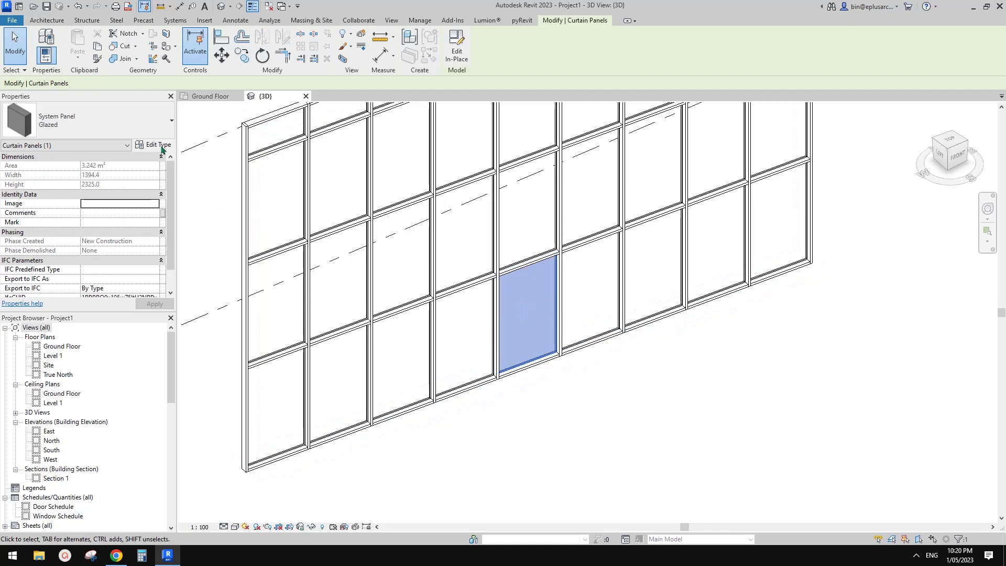
{"action": "left_click", "coordinate": [154, 146]}
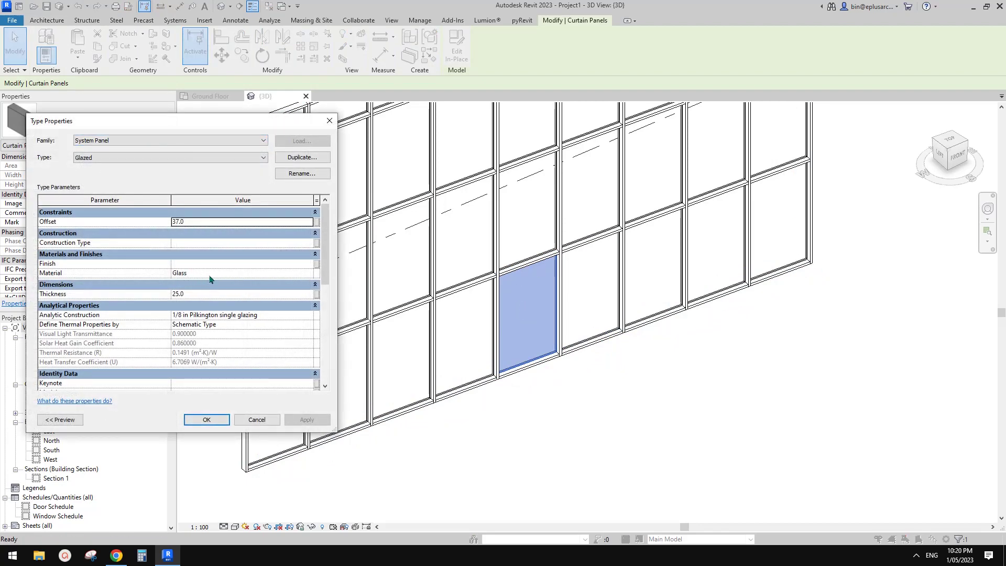
{"action": "left_click", "coordinate": [293, 273]}
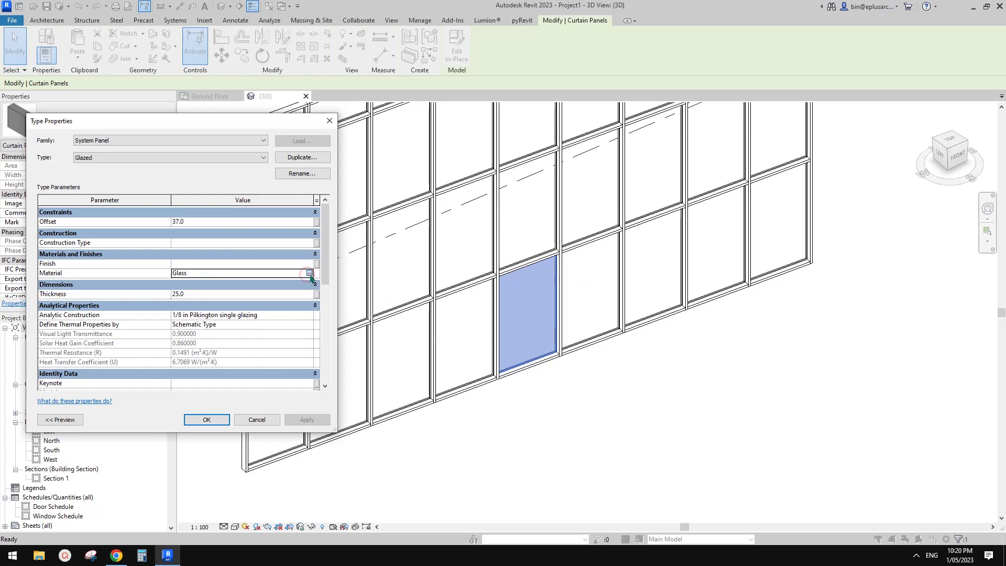
{"action": "left_click", "coordinate": [313, 273]}
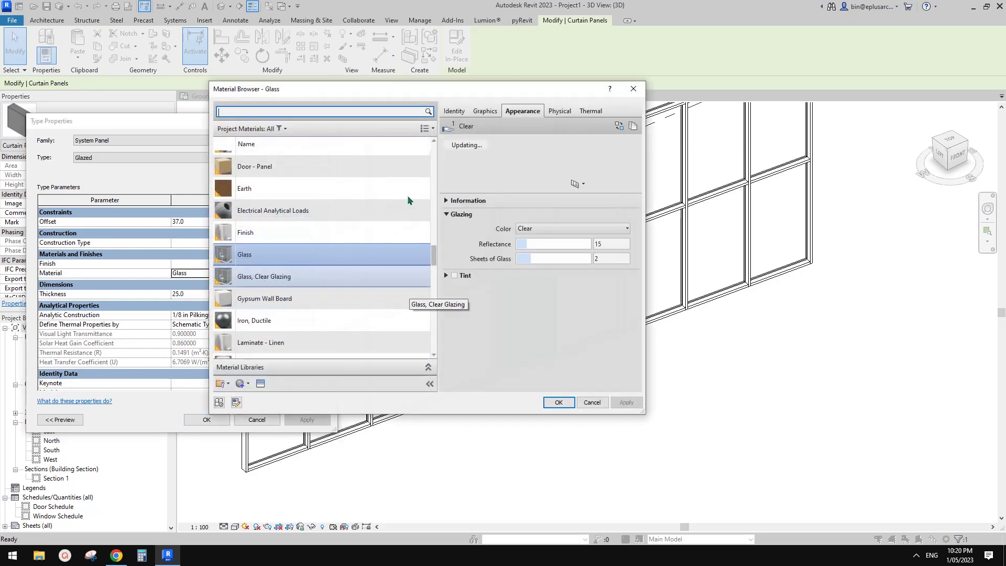
{"action": "left_click", "coordinate": [486, 112]}
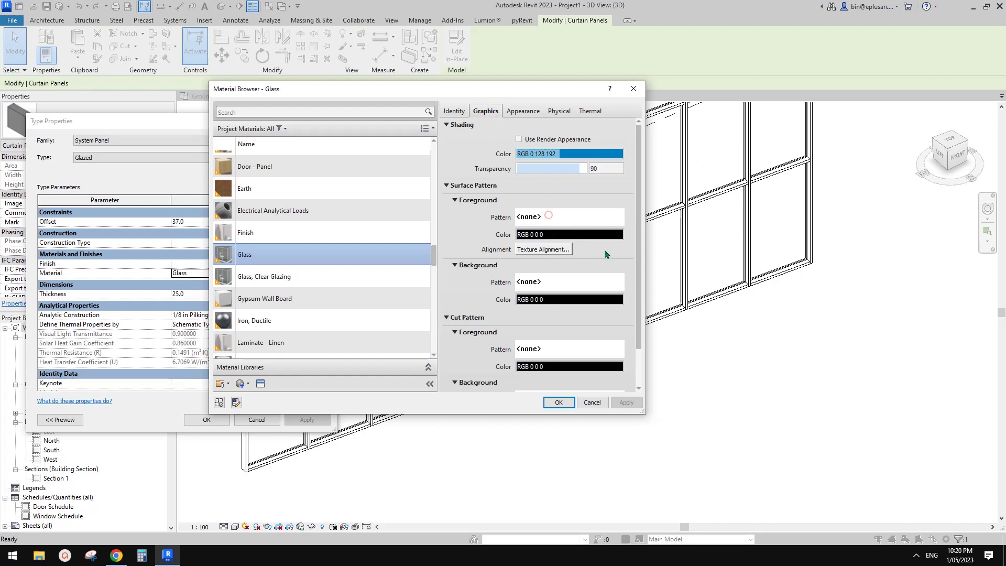
{"action": "left_click", "coordinate": [549, 215]}
{"action": "mouse_move", "coordinate": [443, 215]}
{"action": "left_mouse_down"}
{"action": "mouse_move", "coordinate": [412, 281]}
{"action": "mouse_move", "coordinate": [445, 301]}
{"action": "mouse_move", "coordinate": [443, 216]}
{"action": "left_mouse_up"}
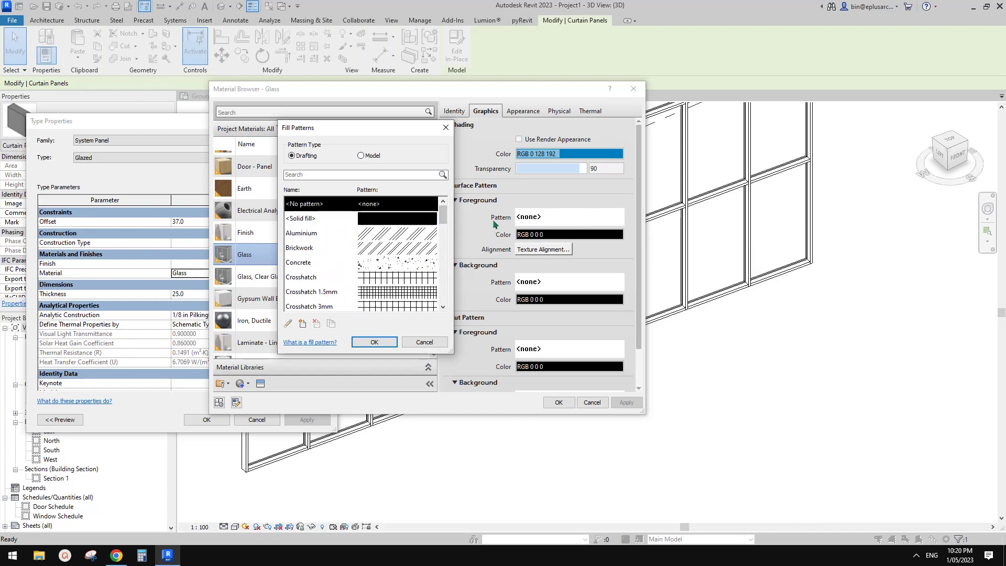
{"action": "left_click", "coordinate": [424, 342]}
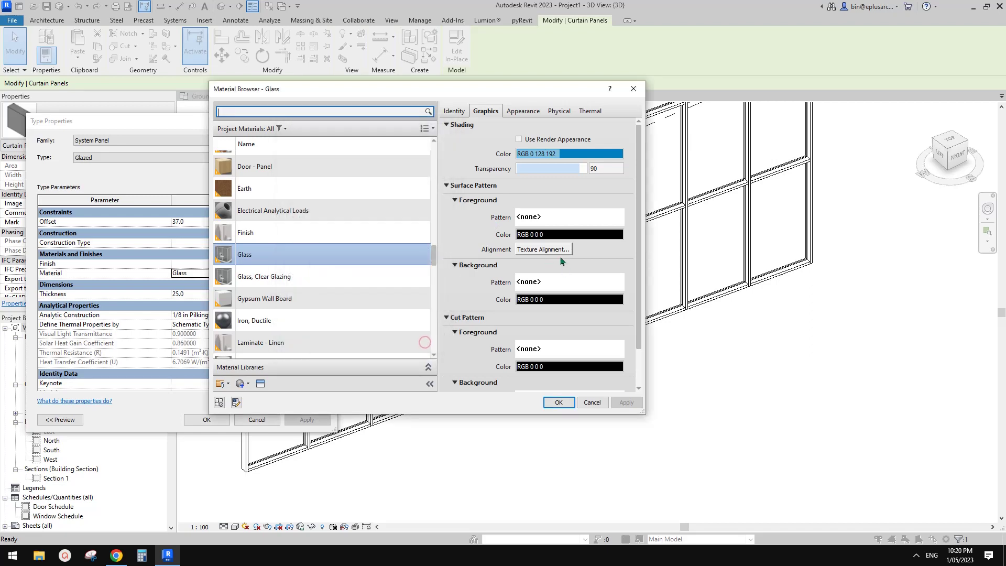
{"action": "left_click", "coordinate": [592, 402]}
{"action": "left_click", "coordinate": [257, 420]}
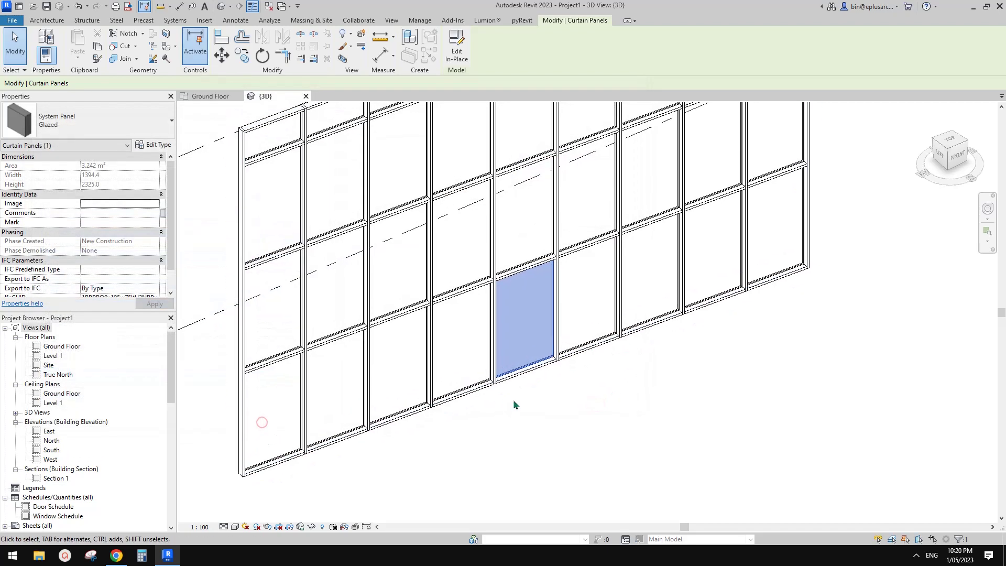
{"action": "key", "text": "Escape"}
{"action": "scroll", "coordinate": [560, 321], "scroll_direction": "up", "scroll_amount": 2}
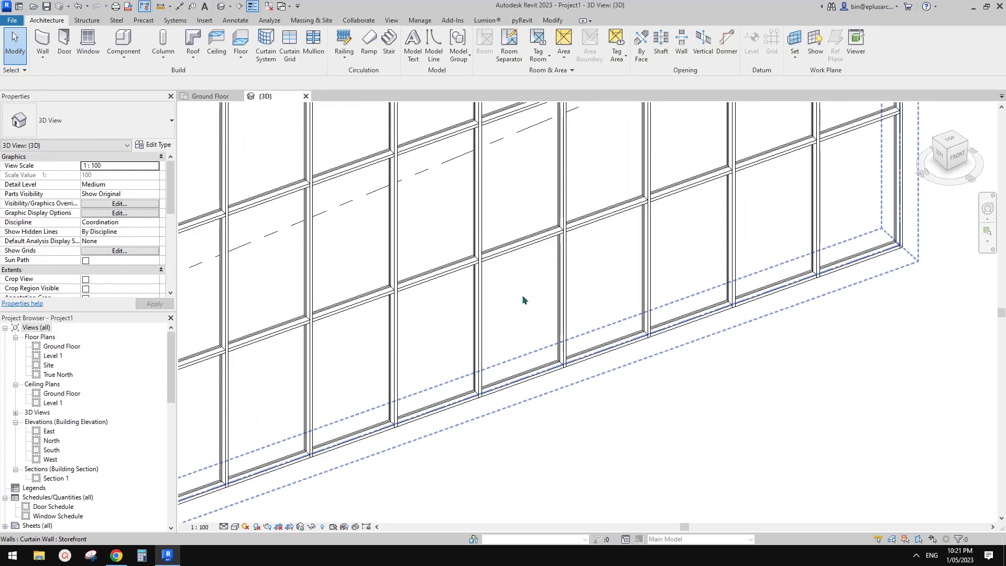
{"action": "scroll", "coordinate": [524, 302], "scroll_direction": "down", "scroll_amount": 2}
{"action": "middle_click_drag", "start_coordinate": [592, 256], "coordinate": [556, 260]}
{"action": "left_click", "coordinate": [795, 41]}
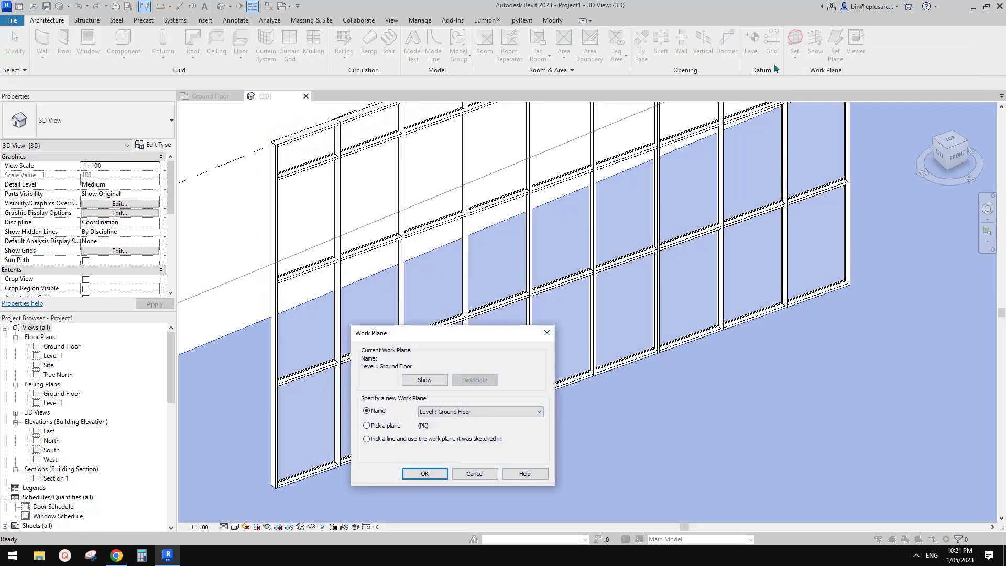
{"action": "left_click", "coordinate": [393, 425]}
{"action": "left_click", "coordinate": [424, 473]}
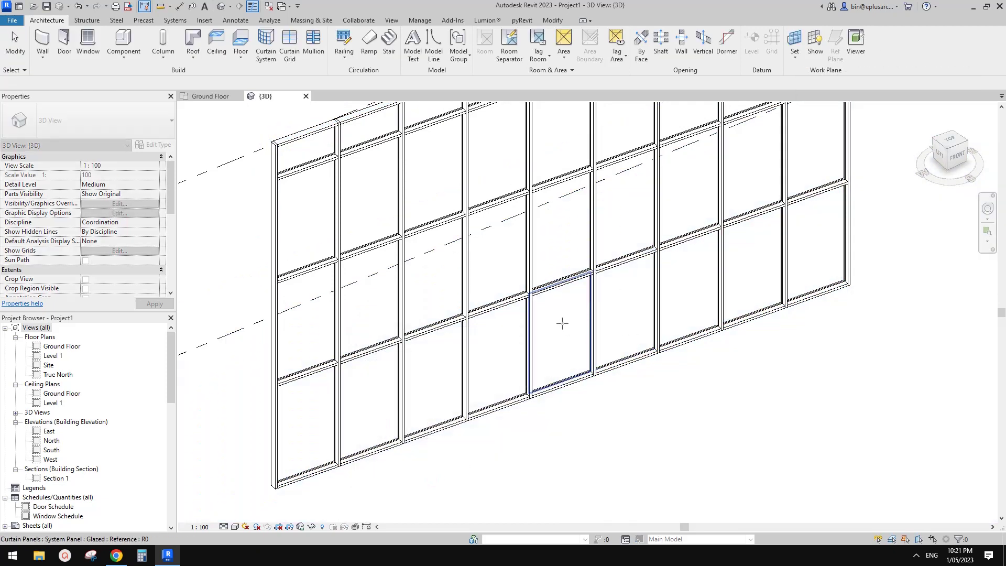
{"action": "middle_click_drag", "start_coordinate": [566, 321], "coordinate": [559, 322]}
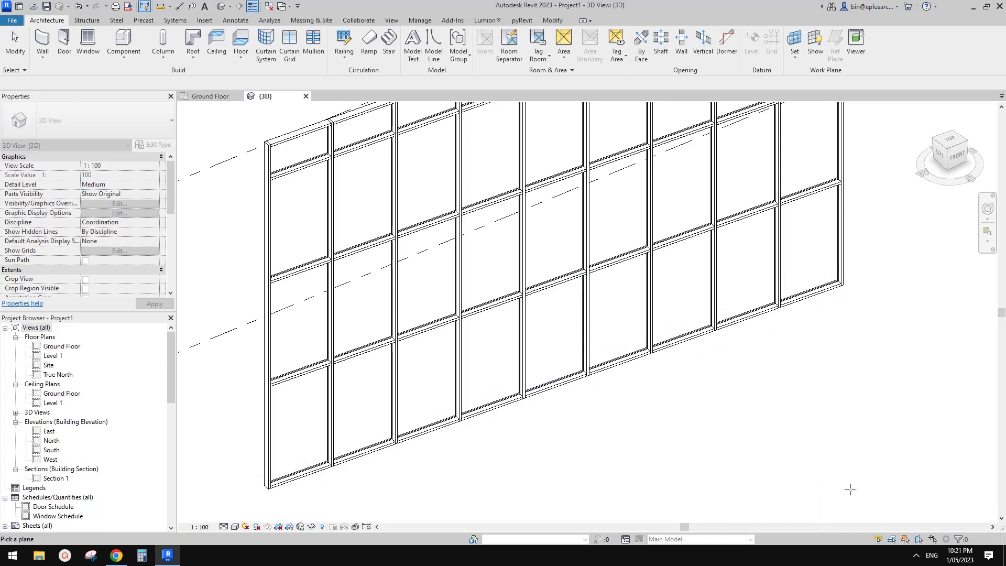
Step: Toggle element selection by face and set the work plane by picking a glazed panel in the second row up
{"action": "left_click", "coordinate": [918, 539]}
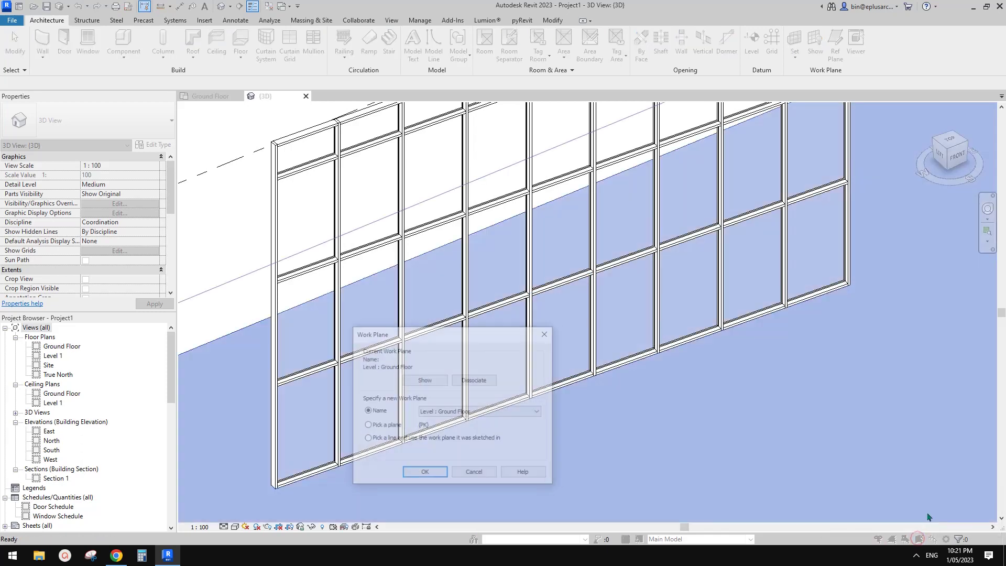
{"action": "left_click", "coordinate": [375, 425]}
{"action": "left_click", "coordinate": [424, 473]}
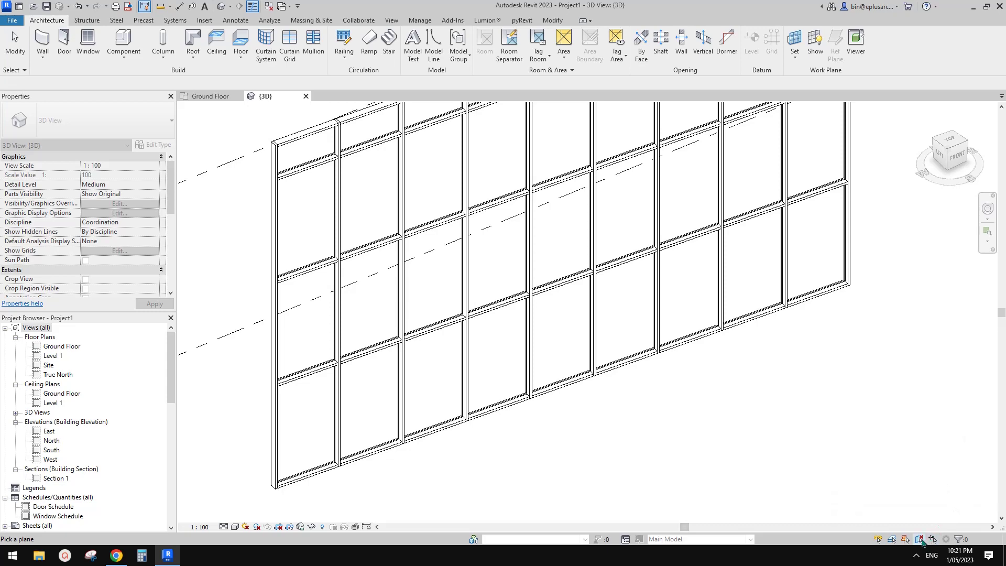
{"action": "left_click", "coordinate": [920, 542]}
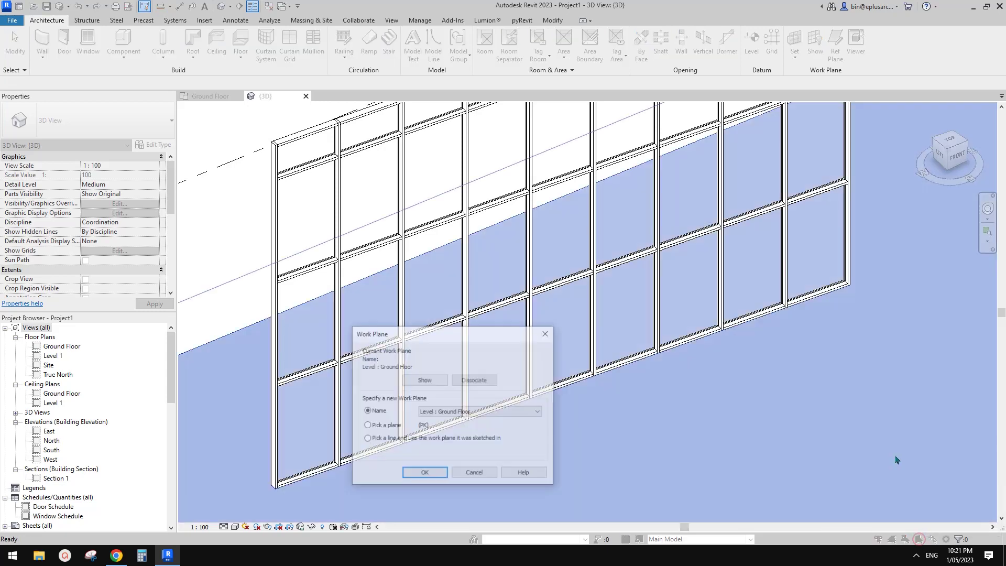
{"action": "left_click", "coordinate": [384, 428]}
{"action": "left_click", "coordinate": [422, 473]}
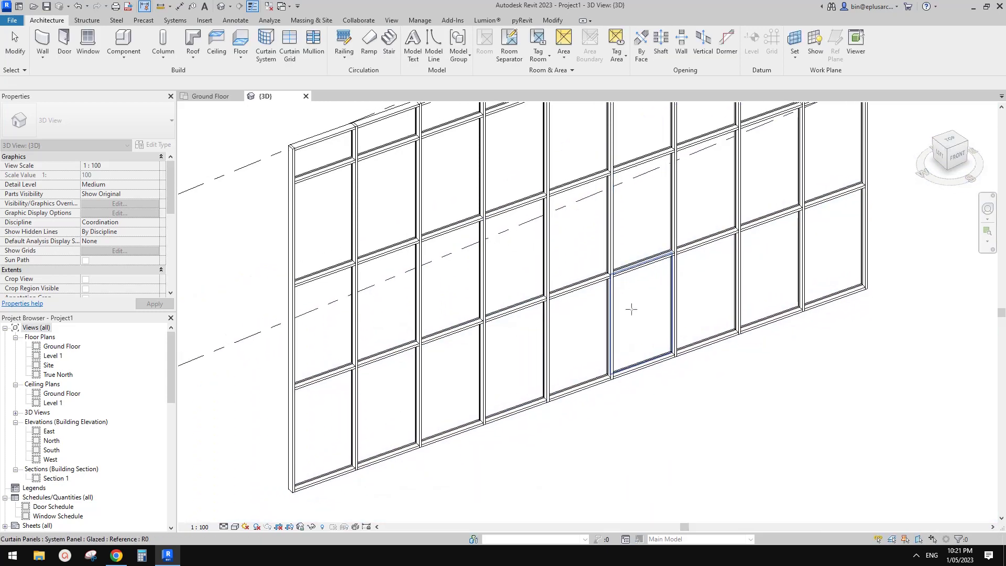
{"action": "scroll", "coordinate": [563, 315], "scroll_direction": "up", "scroll_amount": 3}
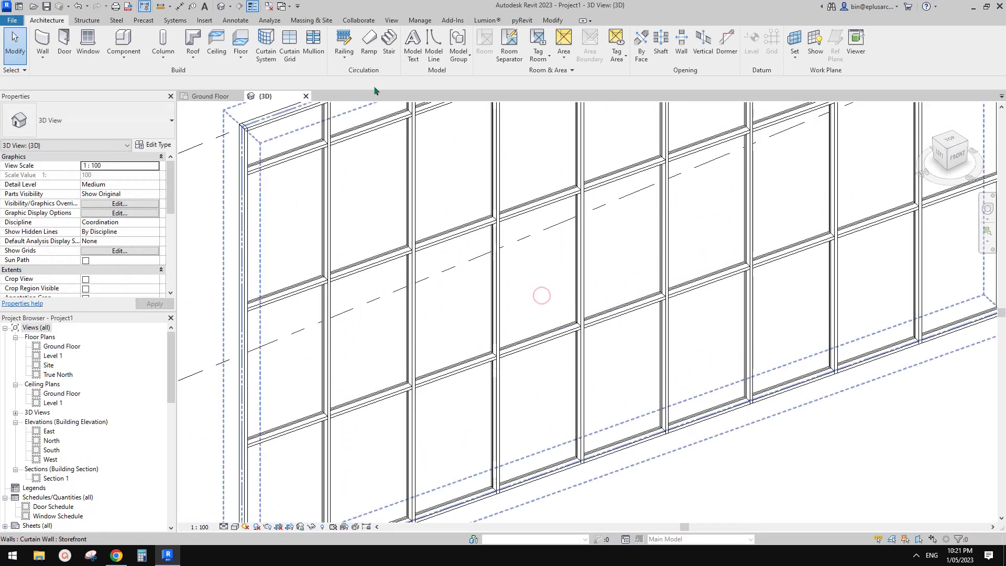
Step: Sketch a short diagonal model line at about 60° in the middle of the glazed panel
{"action": "left_click", "coordinate": [440, 56]}
{"action": "left_click", "coordinate": [535, 255]}
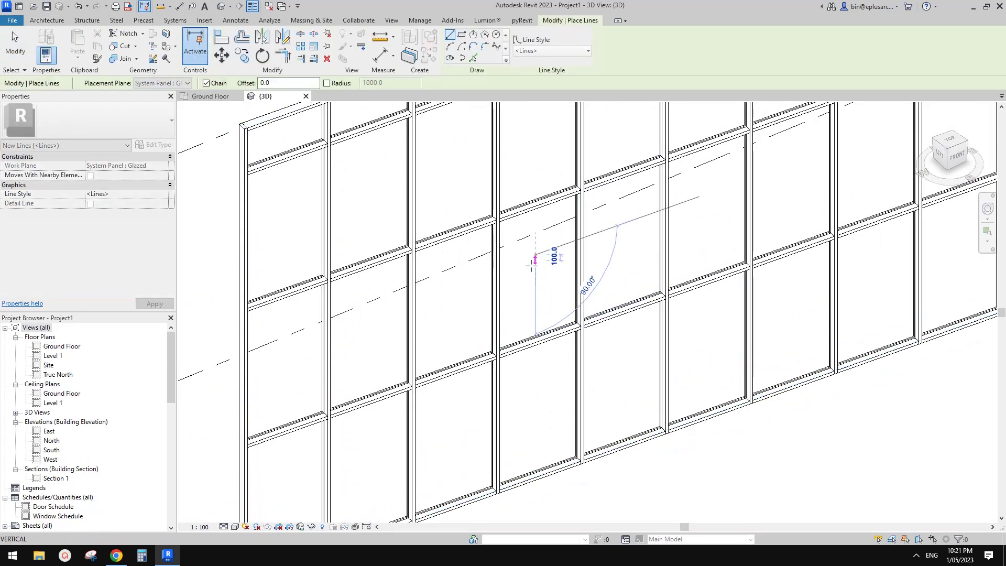
{"action": "left_click", "coordinate": [530, 267]}
{"action": "key", "text": "Escape"}
{"action": "key", "text": "Escape"}
Step: Copy the diagonal model line twice beside itself to make three parallel reflection lines
{"action": "scroll", "coordinate": [525, 261], "scroll_direction": "up", "scroll_amount": 2}
{"action": "left_click", "coordinate": [532, 259]}
{"action": "scroll", "coordinate": [536, 263], "scroll_direction": "up", "scroll_amount": 2}
{"action": "left_click", "coordinate": [531, 259]}
{"action": "left_click", "coordinate": [539, 264]}
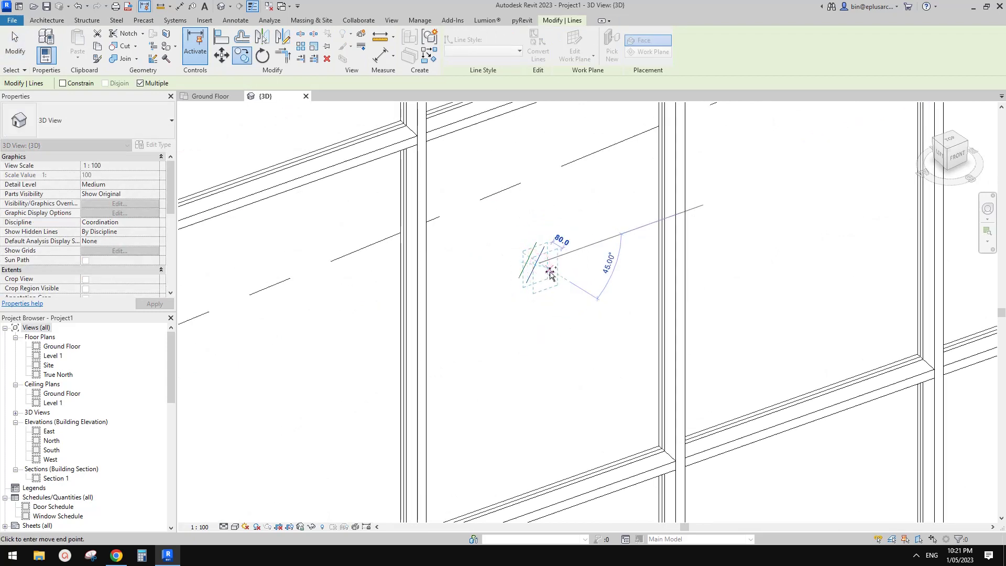
{"action": "left_click", "coordinate": [550, 270]}
{"action": "key", "text": "Escape"}
Step: Lengthen the middle reflection line at both ends so it extends past its two neighbours
{"action": "key", "text": "Escape"}
{"action": "left_click", "coordinate": [539, 258]}
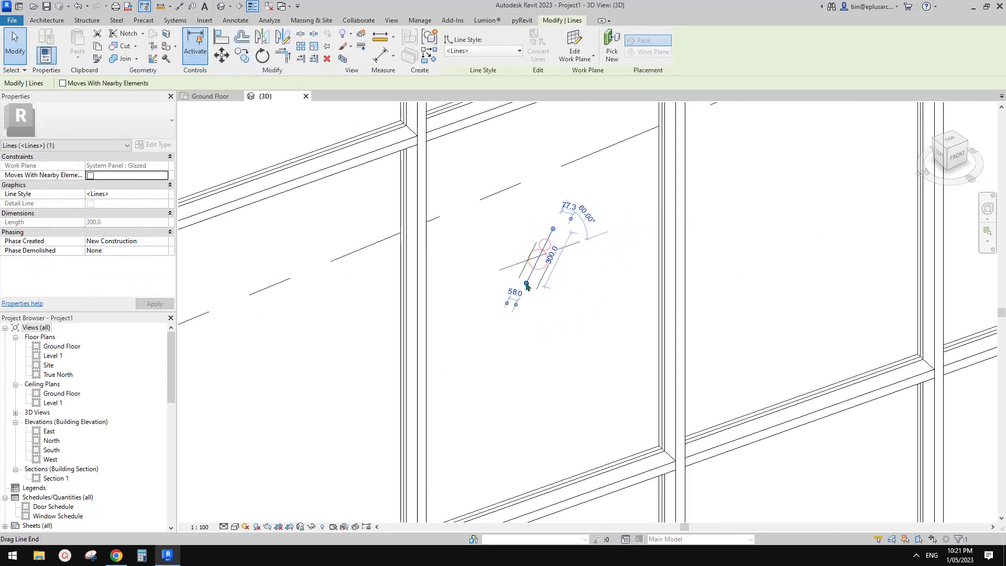
{"action": "left_click_drag", "start_coordinate": [523, 291], "coordinate": [517, 301]}
{"action": "left_click", "coordinate": [543, 266]}
{"action": "key", "text": "Escape"}
{"action": "key", "text": "Escape"}
{"action": "scroll", "coordinate": [550, 265], "scroll_direction": "down", "scroll_amount": 3}
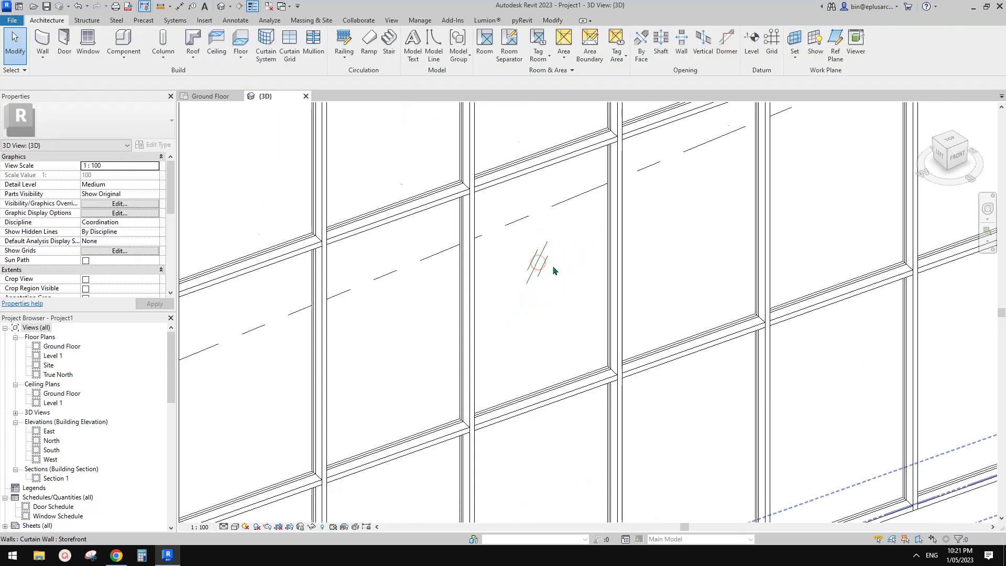
{"action": "scroll", "coordinate": [545, 264], "scroll_direction": "down", "scroll_amount": 6}
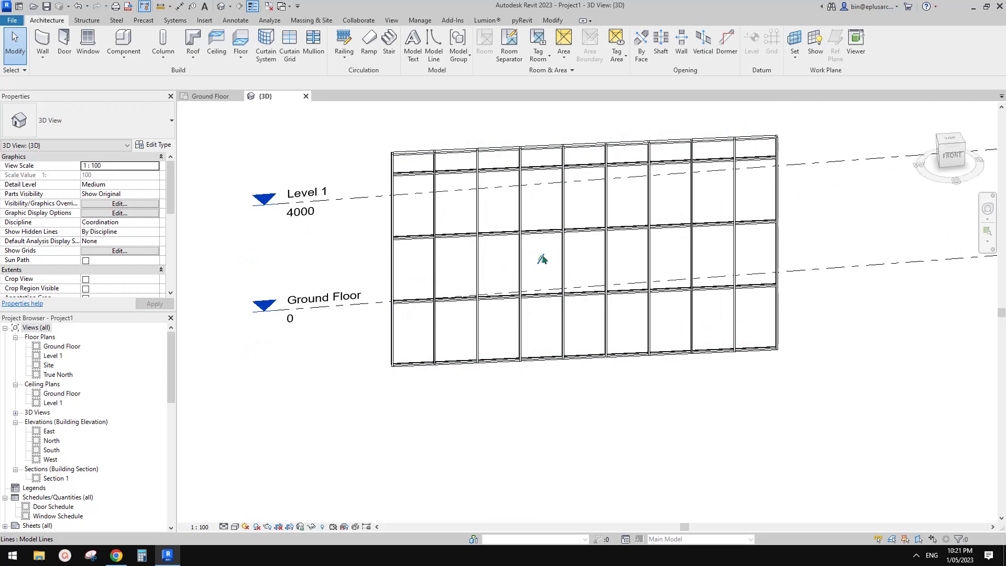
Step: Start copying the three reflection lines with multiple placement, adding copies to the glazed panels on their right in the second row up
{"action": "scroll", "coordinate": [437, 241], "scroll_direction": "up", "scroll_amount": 4}
{"action": "left_click_drag", "start_coordinate": [313, 253], "coordinate": [666, 316]}
{"action": "key", "text": "c"}
{"action": "key", "text": "o"}
{"action": "left_click", "coordinate": [627, 287]}
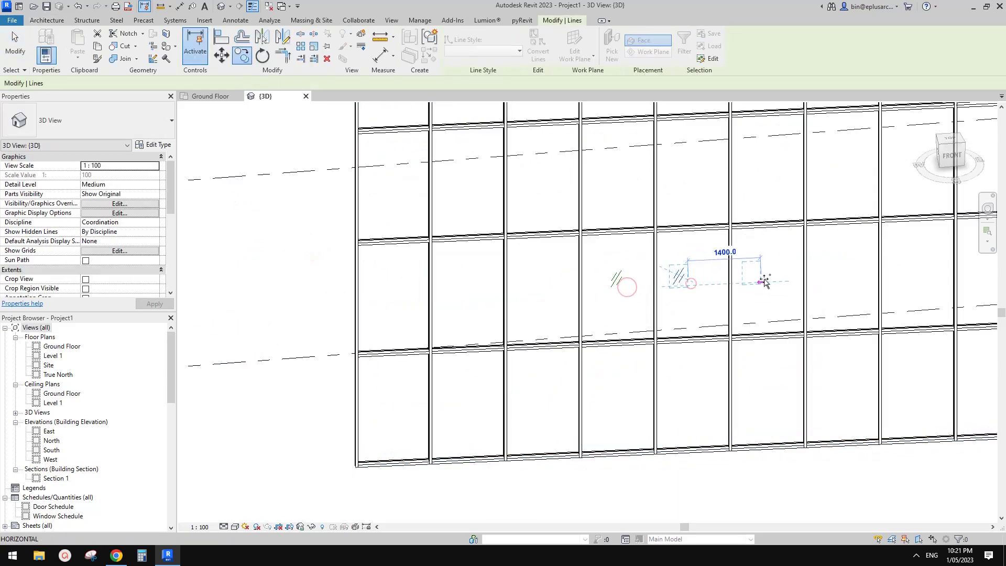
{"action": "left_click", "coordinate": [767, 279]}
{"action": "left_click", "coordinate": [856, 276]}
{"action": "left_click", "coordinate": [918, 275]}
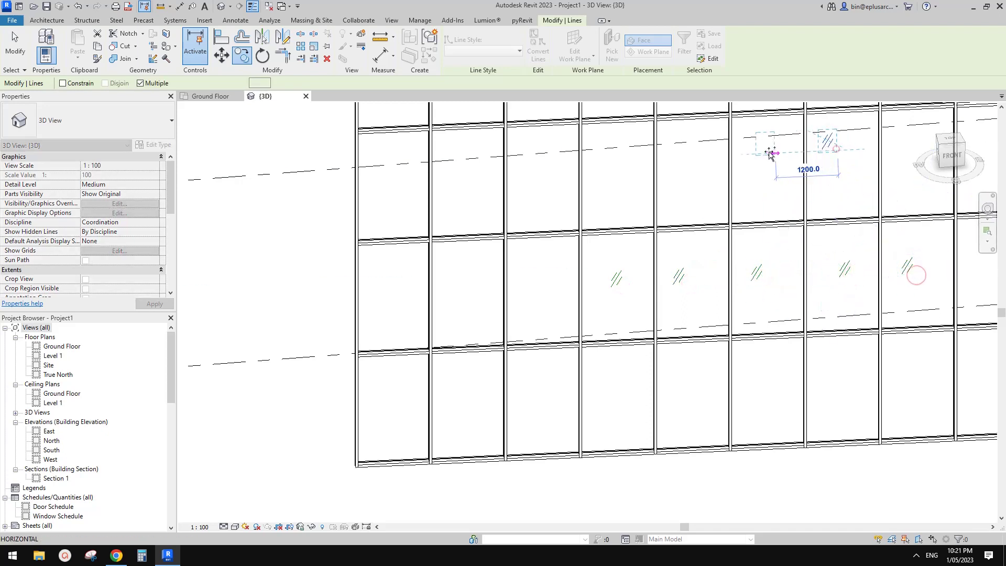
Step: Place copies of the reflection lines across the third-row panels and in the panels left of the original set in the second row
{"action": "left_click", "coordinate": [769, 152]}
{"action": "left_click", "coordinate": [690, 156]}
{"action": "left_click", "coordinate": [631, 161]}
{"action": "left_click", "coordinate": [539, 164]}
{"action": "left_click", "coordinate": [468, 165]}
{"action": "left_click", "coordinate": [394, 156]}
{"action": "left_click", "coordinate": [451, 273]}
{"action": "left_click", "coordinate": [542, 280]}
Step: Place copies of the reflection lines at varied heights in the glazed panels along the bottom row
{"action": "left_click", "coordinate": [542, 389]}
{"action": "left_click", "coordinate": [461, 386]}
{"action": "left_click", "coordinate": [404, 387]}
{"action": "left_click", "coordinate": [632, 424]}
{"action": "left_click", "coordinate": [695, 390]}
{"action": "left_click", "coordinate": [763, 407]}
{"action": "left_click", "coordinate": [850, 375]}
{"action": "middle_click_drag", "start_coordinate": [892, 396], "coordinate": [635, 366]}
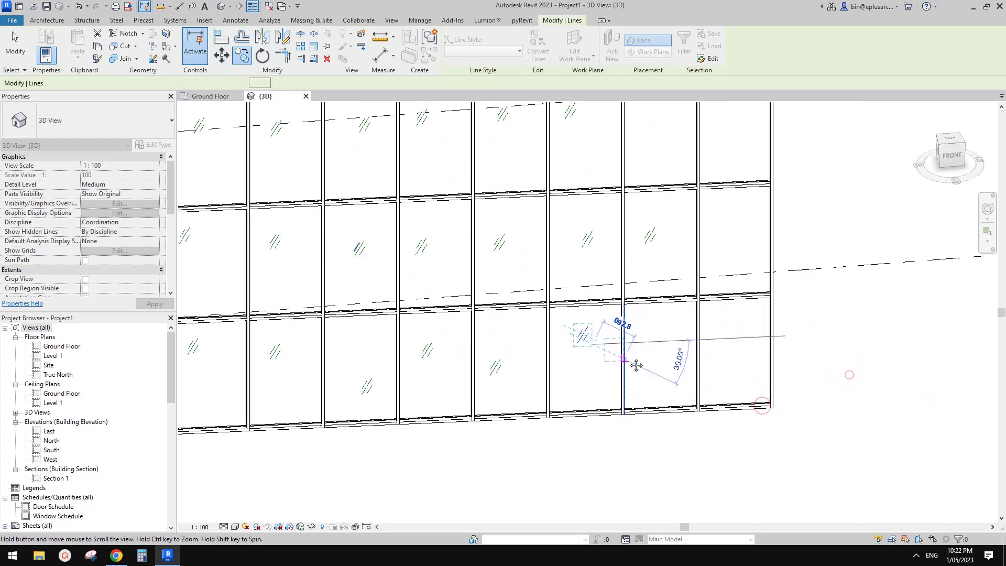
Step: Place reflection line copies in the last column's second- and third-row panels, finish copying and orbit to an angled view of the storefront
{"action": "left_click", "coordinate": [737, 260]}
{"action": "left_click", "coordinate": [738, 140]}
{"action": "middle_click_drag", "start_coordinate": [675, 241], "coordinate": [689, 289]}
{"action": "key", "text": "Escape"}
{"action": "key", "text": "Escape"}
{"action": "middle_click_drag", "start_coordinate": [630, 342], "coordinate": [588, 361], "text": "shift"}
{"action": "scroll", "coordinate": [669, 317], "scroll_direction": "down", "scroll_amount": 2}
{"action": "scroll", "coordinate": [639, 324], "scroll_direction": "up", "scroll_amount": 2}
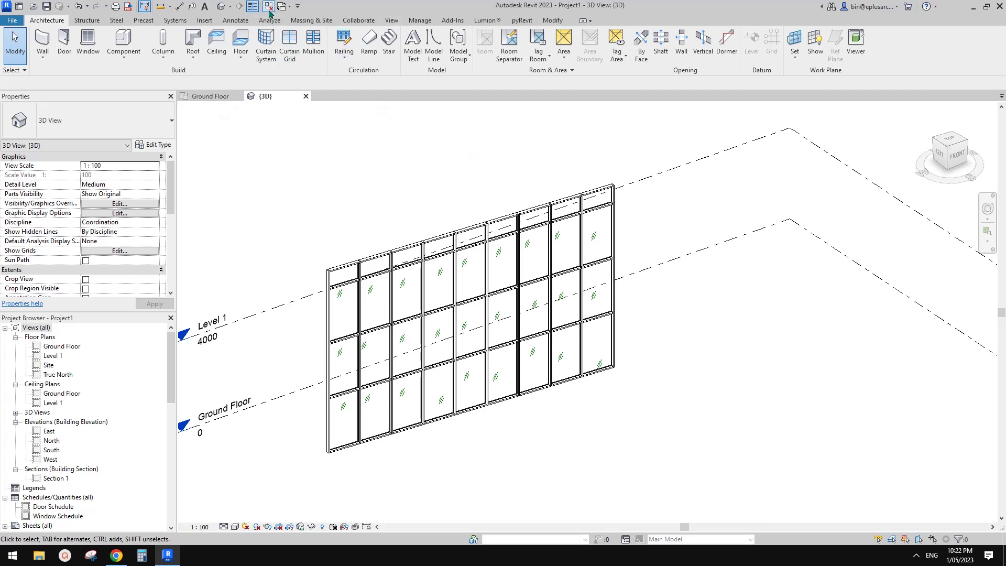
Step: Look through the project's drafting fill patterns for one suited to glass, leaving them unchanged
{"action": "left_click", "coordinate": [421, 21]}
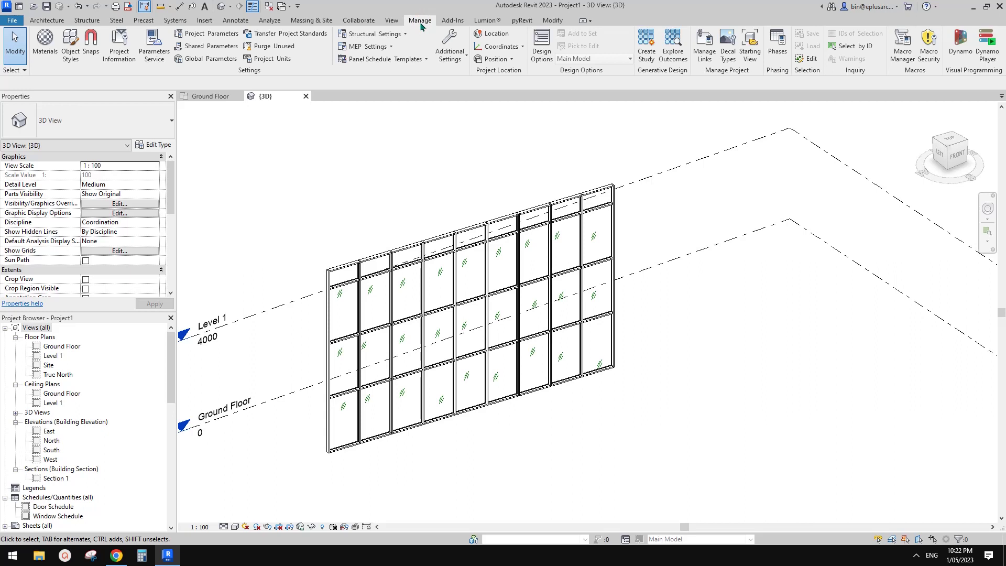
{"action": "left_click", "coordinate": [450, 58]}
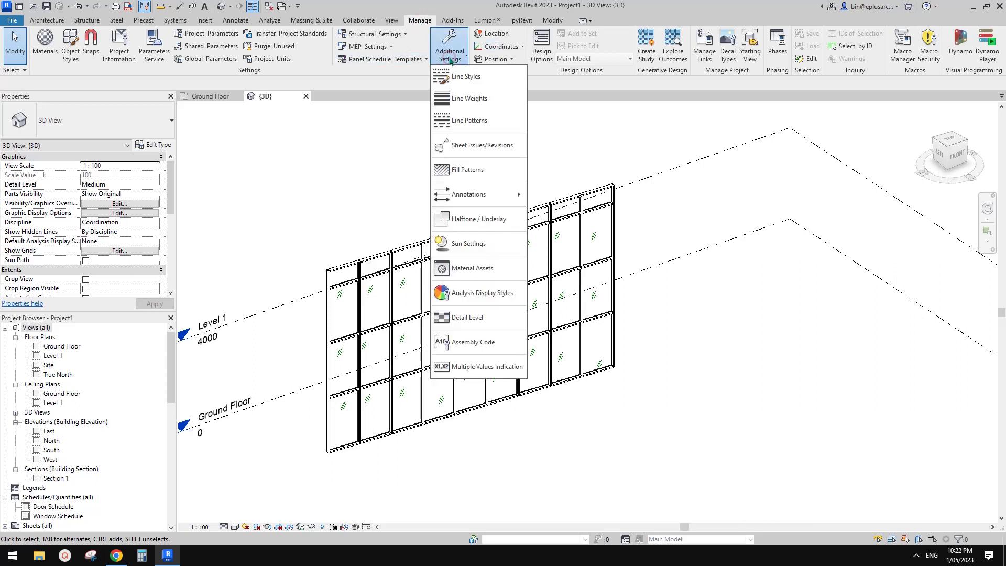
{"action": "left_click", "coordinate": [478, 171]}
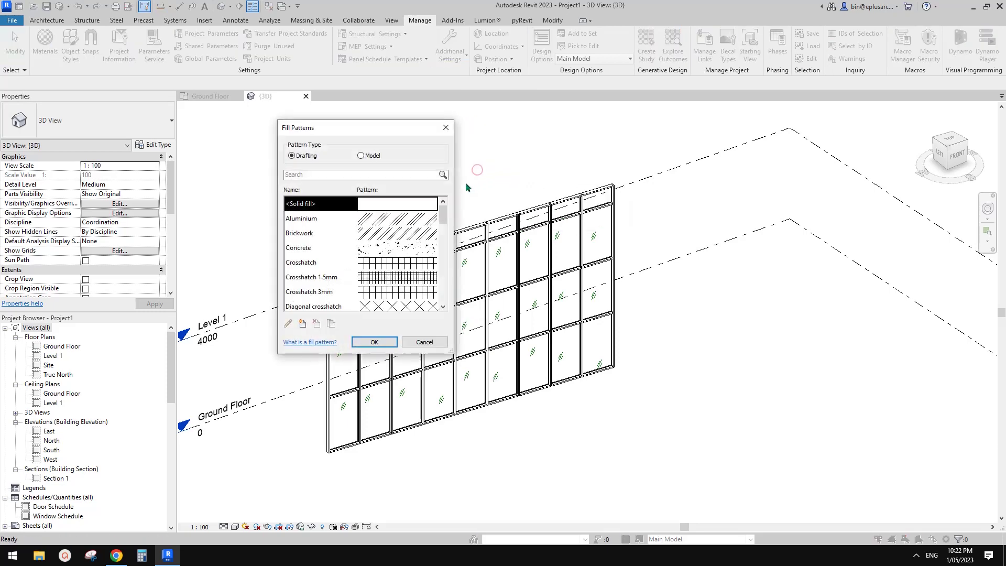
{"action": "left_click_drag", "start_coordinate": [365, 129], "coordinate": [442, 134]}
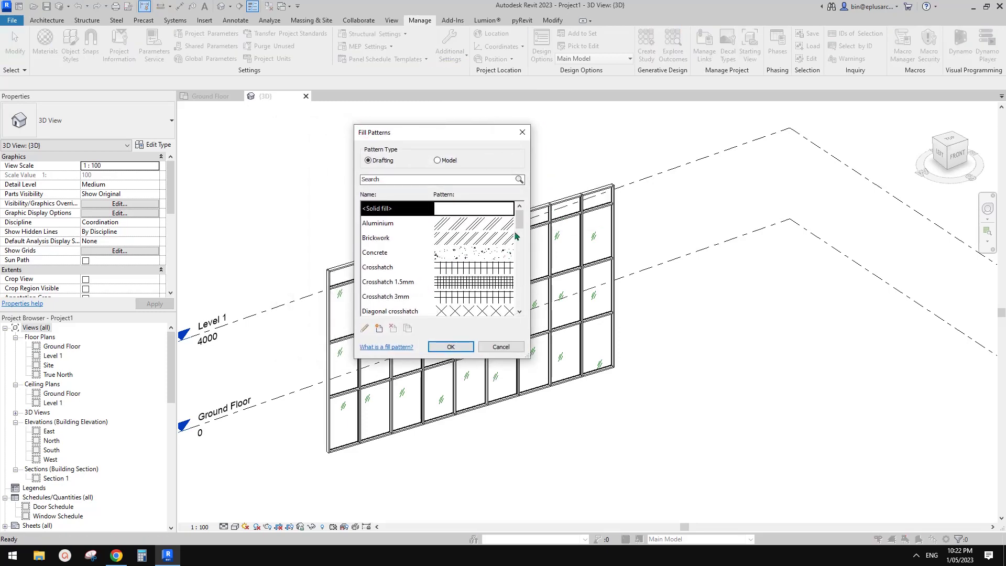
{"action": "scroll", "coordinate": [515, 235], "scroll_direction": "down", "scroll_amount": 6}
{"action": "scroll", "coordinate": [504, 266], "scroll_direction": "up", "scroll_amount": 2}
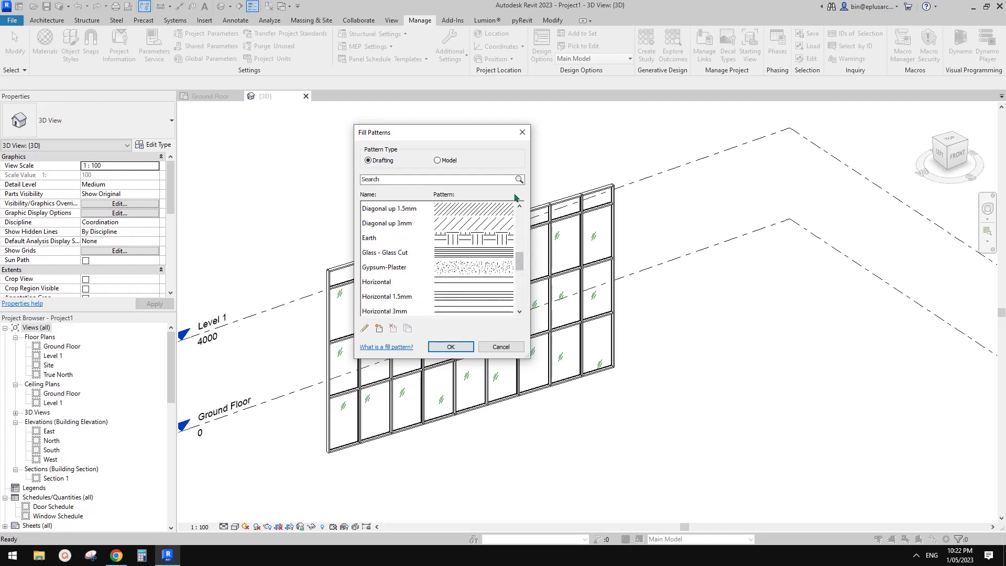
{"action": "left_click", "coordinate": [525, 135]}
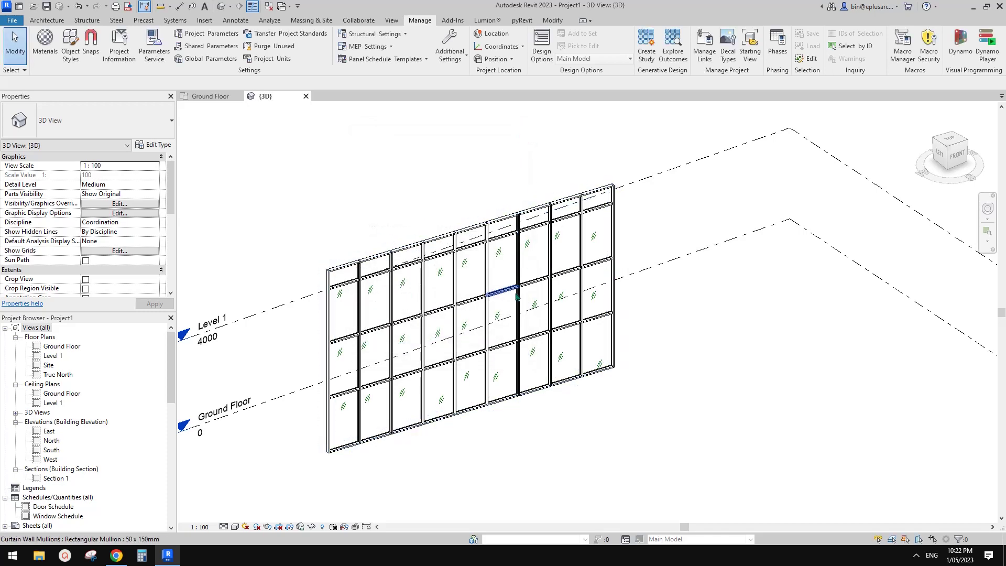
{"action": "middle_click_drag", "start_coordinate": [518, 294], "coordinate": [530, 266]}
{"action": "left_click", "coordinate": [458, 60]}
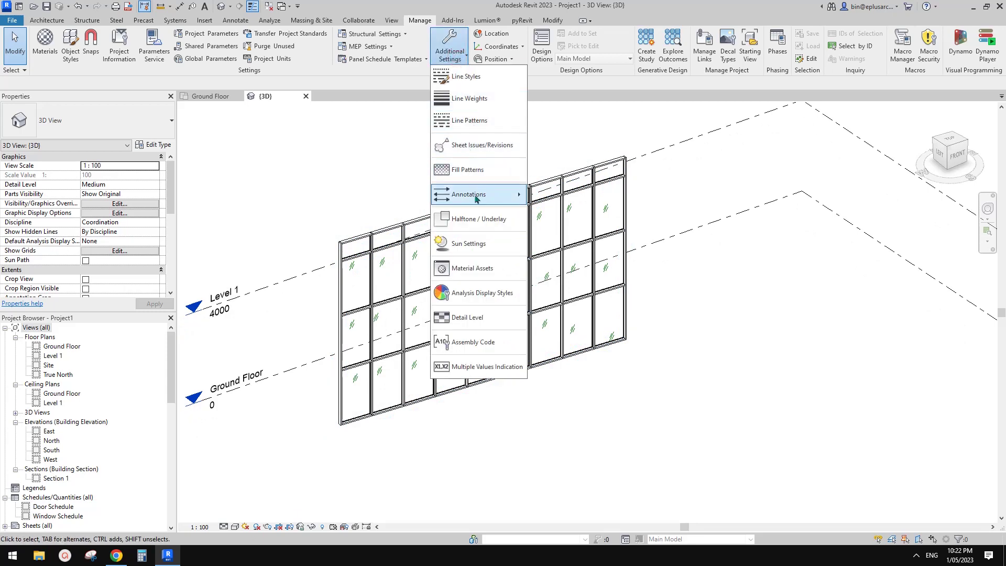
{"action": "left_click", "coordinate": [481, 173]}
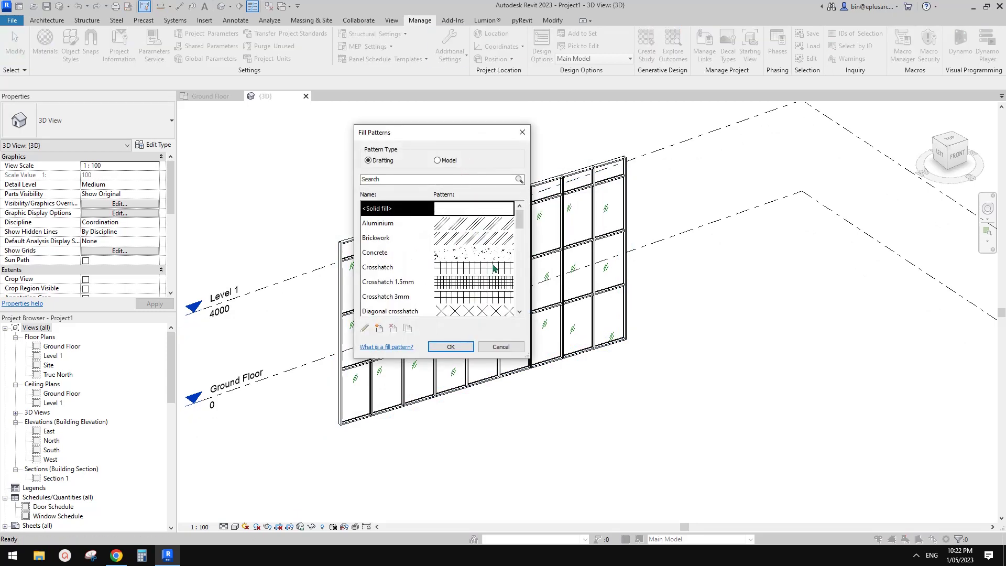
{"action": "left_click", "coordinate": [522, 132]}
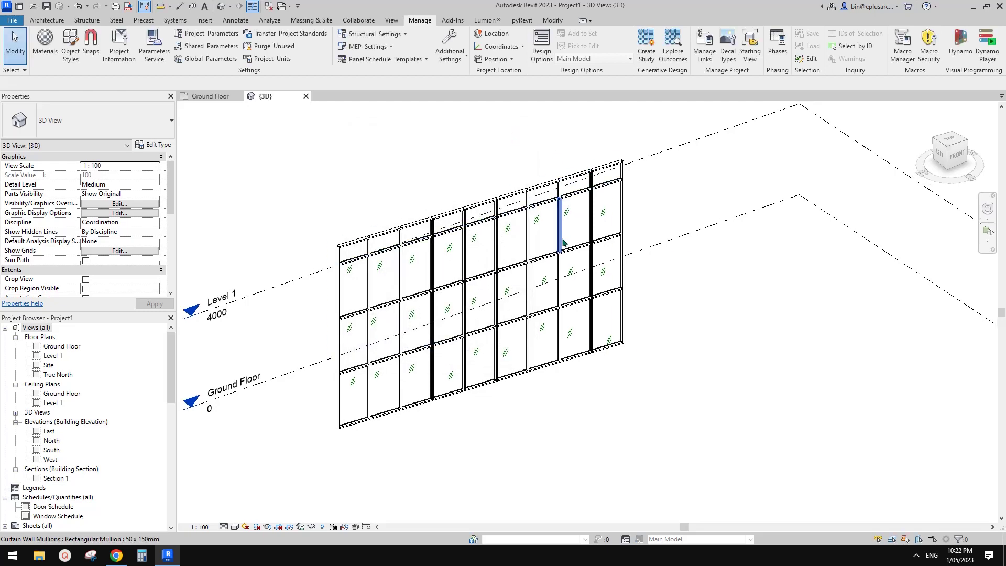
{"action": "scroll", "coordinate": [592, 286], "scroll_direction": "down", "scroll_amount": 2}
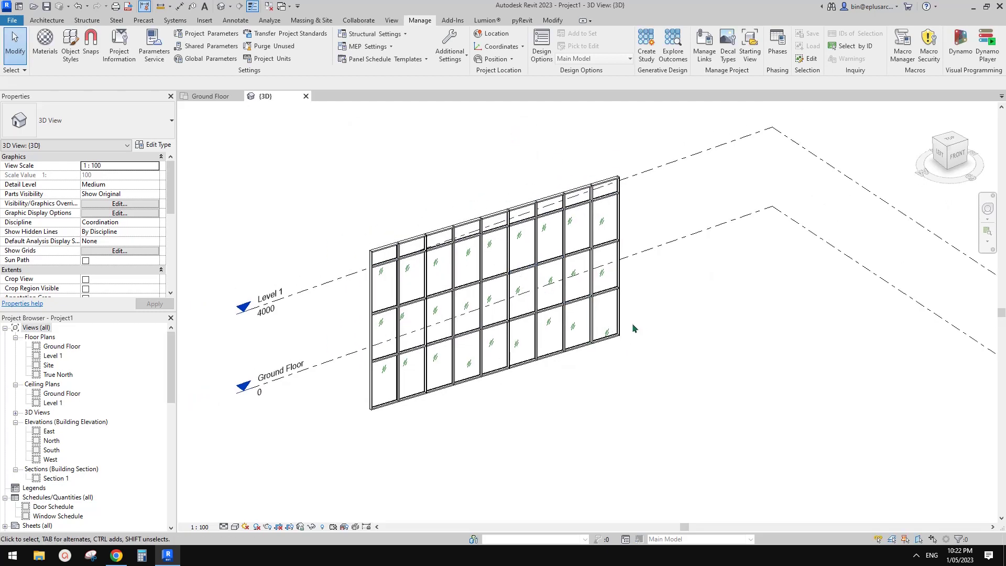
{"action": "scroll", "coordinate": [632, 325], "scroll_direction": "up", "scroll_amount": 1}
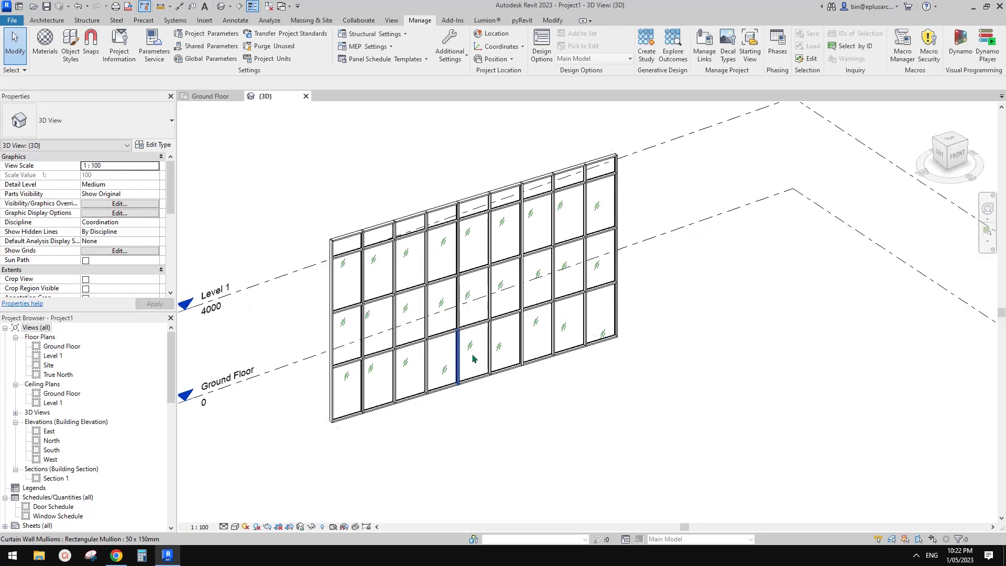
{"action": "double_click", "coordinate": [62, 347]}
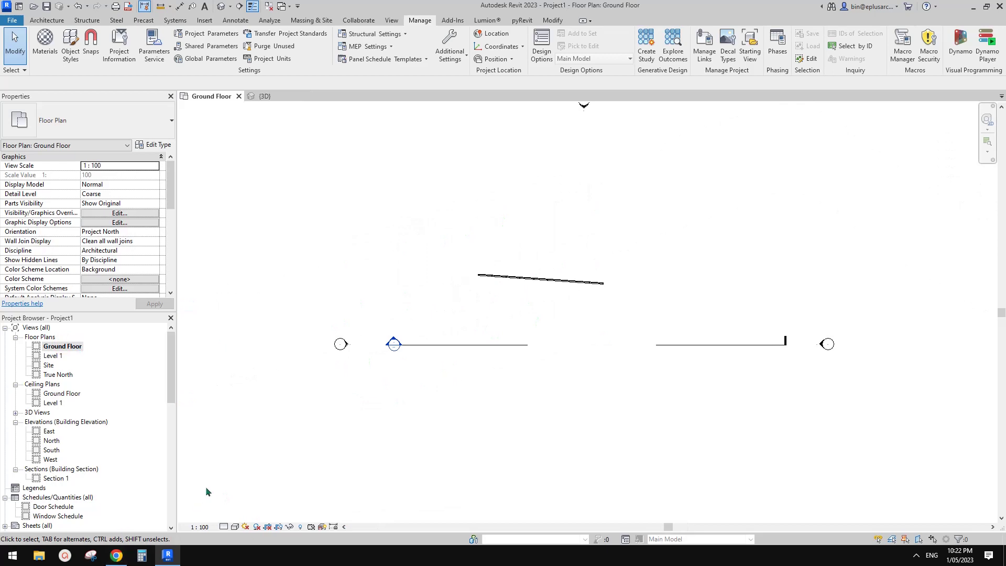
{"action": "left_click", "coordinate": [53, 557]}
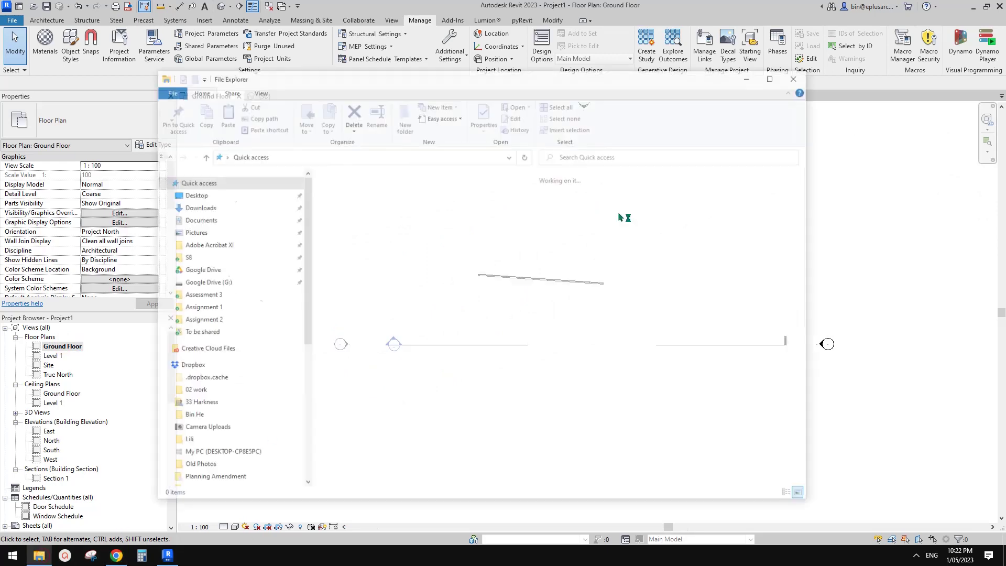
{"action": "left_click", "coordinate": [410, 224]}
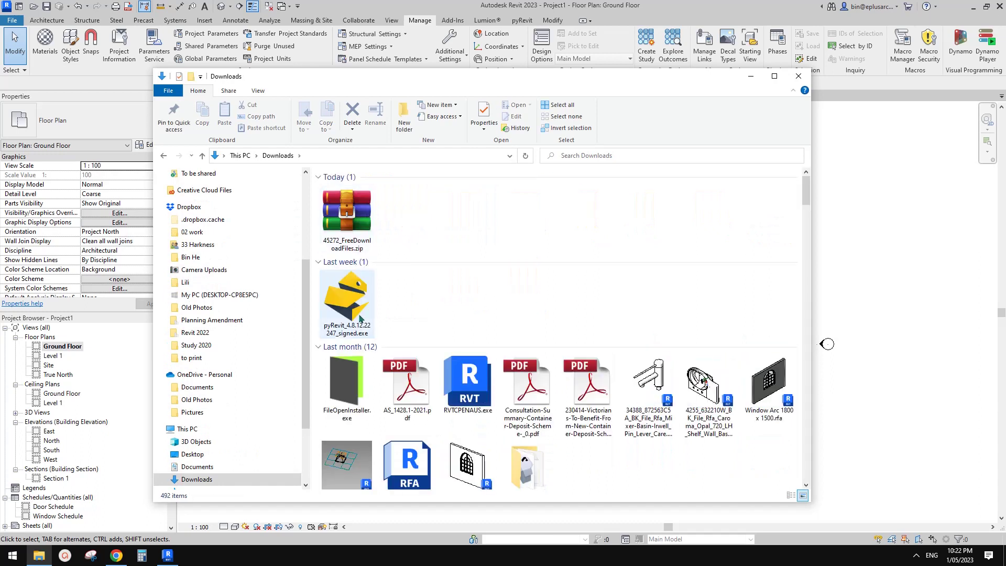
{"action": "double_click", "coordinate": [360, 225]}
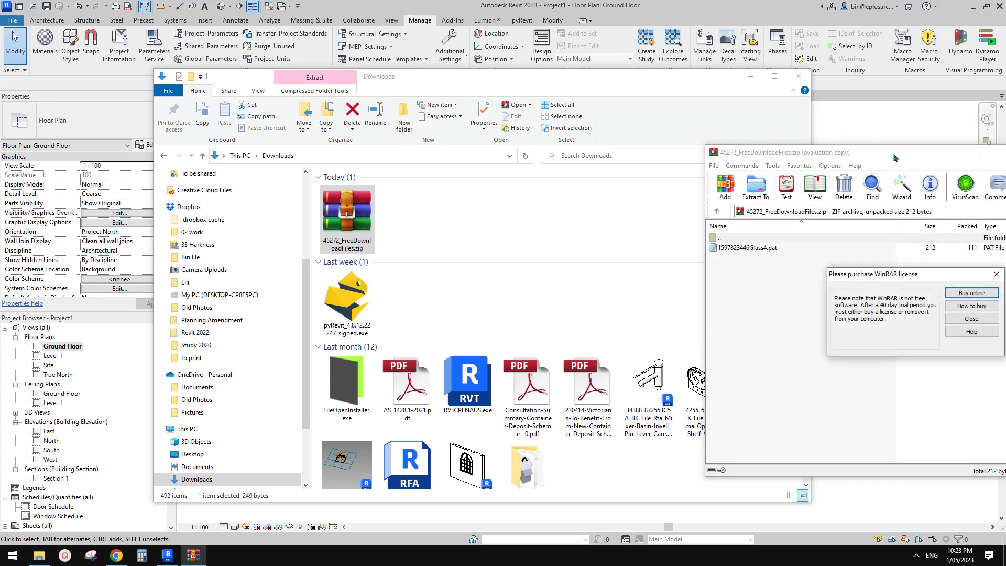
{"action": "left_click", "coordinate": [996, 273]}
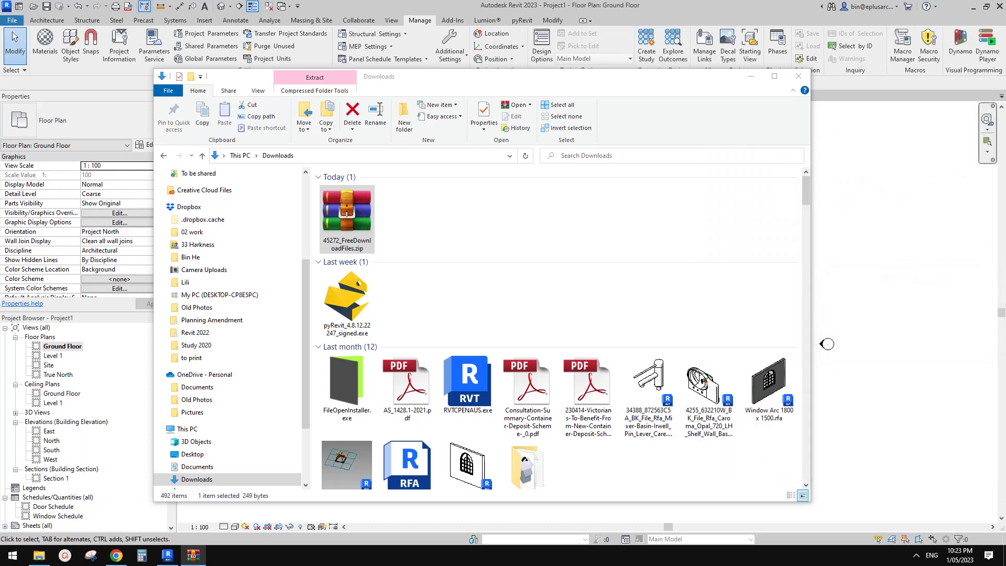
{"action": "left_click_drag", "start_coordinate": [1005, 283], "coordinate": [484, 181]}
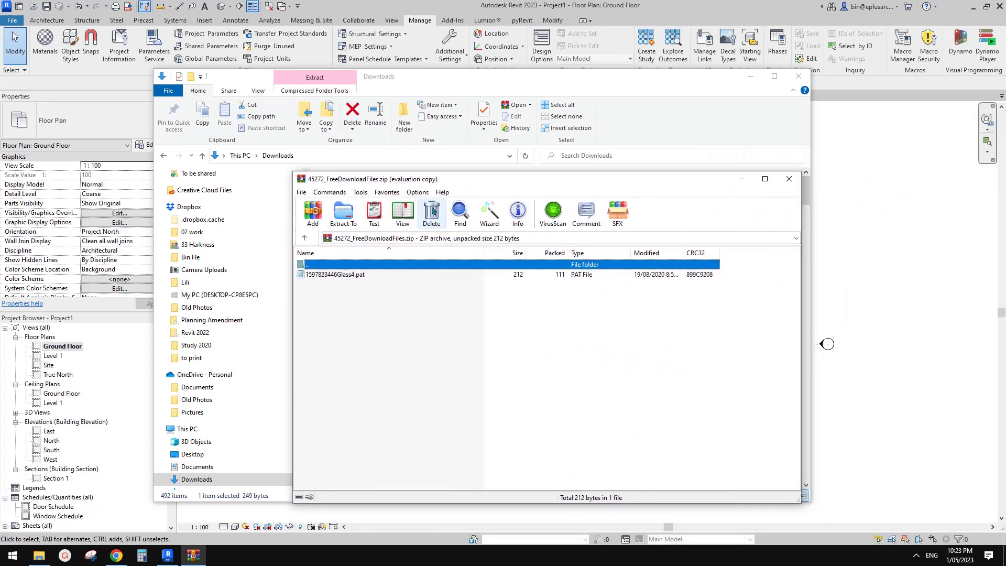
{"action": "left_click", "coordinate": [360, 275]}
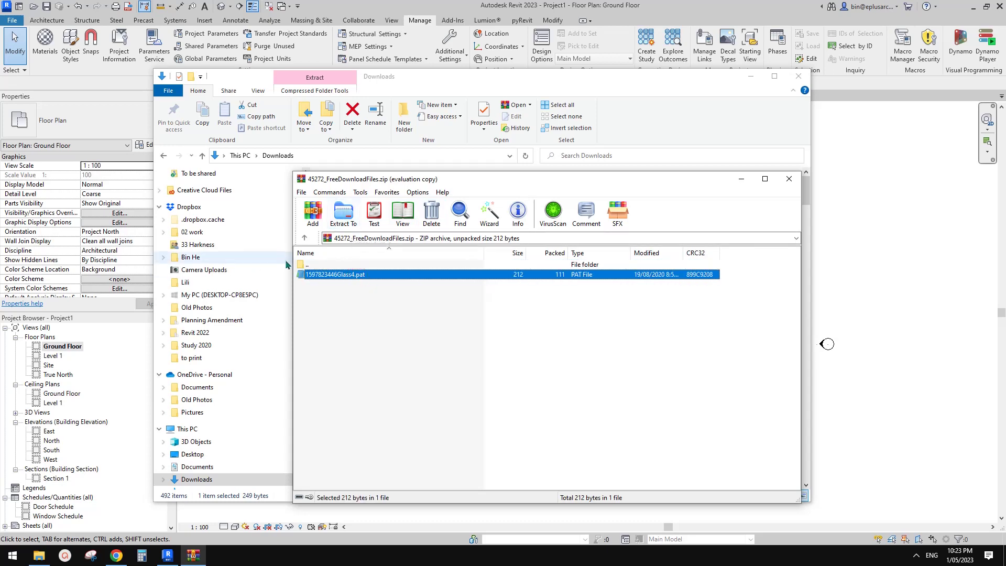
{"action": "left_click", "coordinate": [343, 215]}
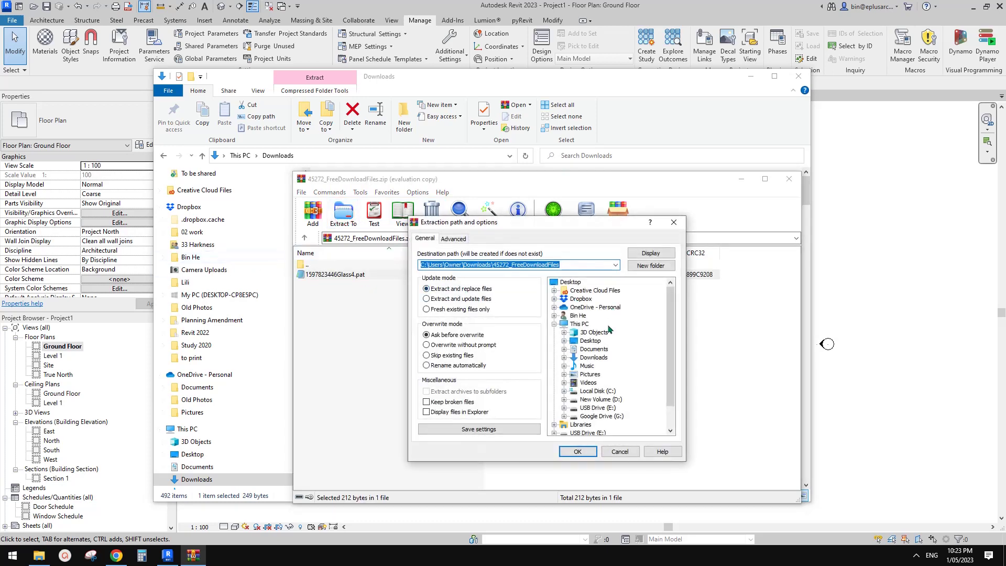
{"action": "left_click", "coordinate": [594, 359]}
{"action": "left_click", "coordinate": [577, 451]}
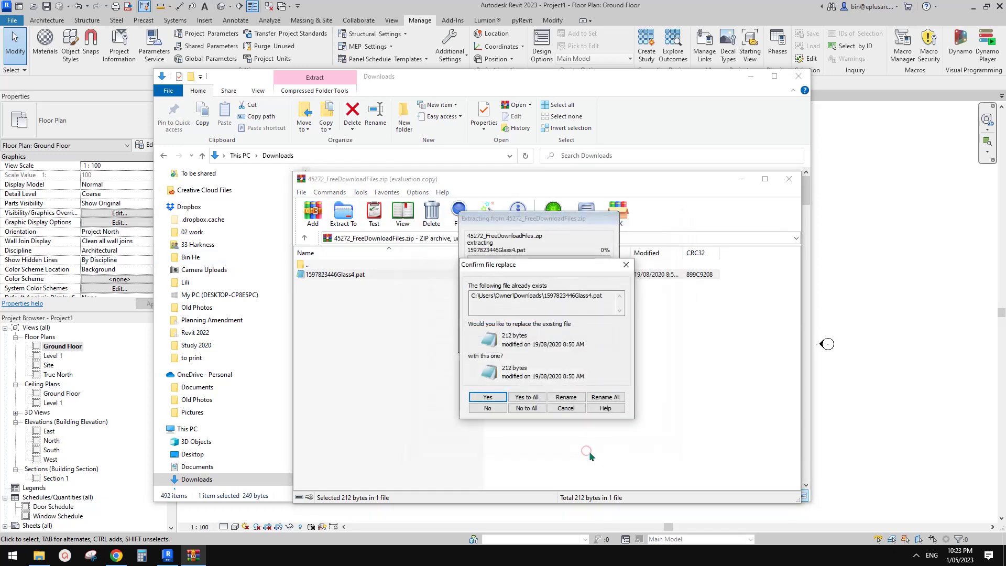
{"action": "left_click", "coordinate": [626, 265]}
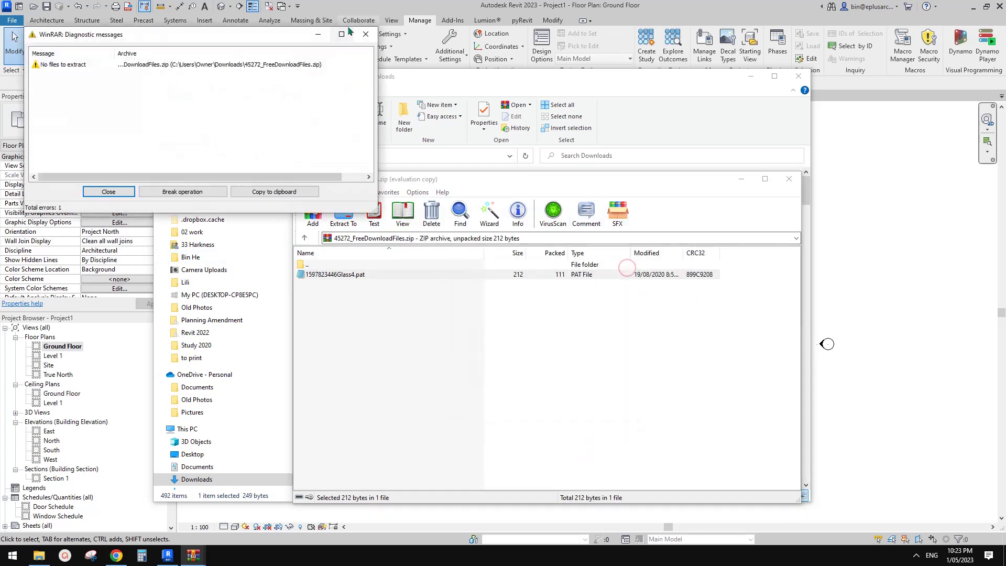
{"action": "left_click", "coordinate": [363, 34]}
{"action": "left_click", "coordinate": [789, 179]}
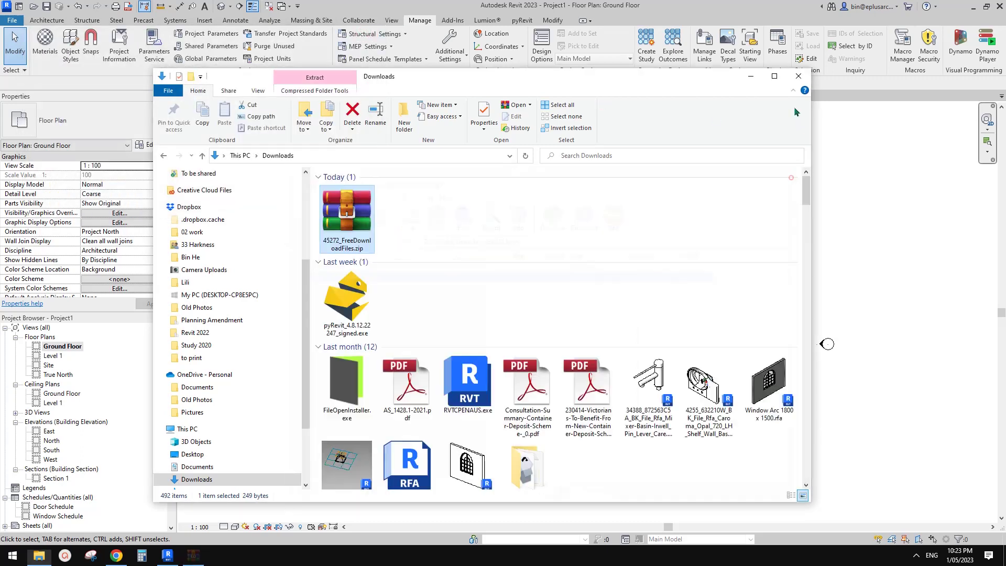
{"action": "left_click", "coordinate": [798, 76]}
Step: Start a new drafting fill pattern and set its type to Custom
{"action": "left_click", "coordinate": [450, 52]}
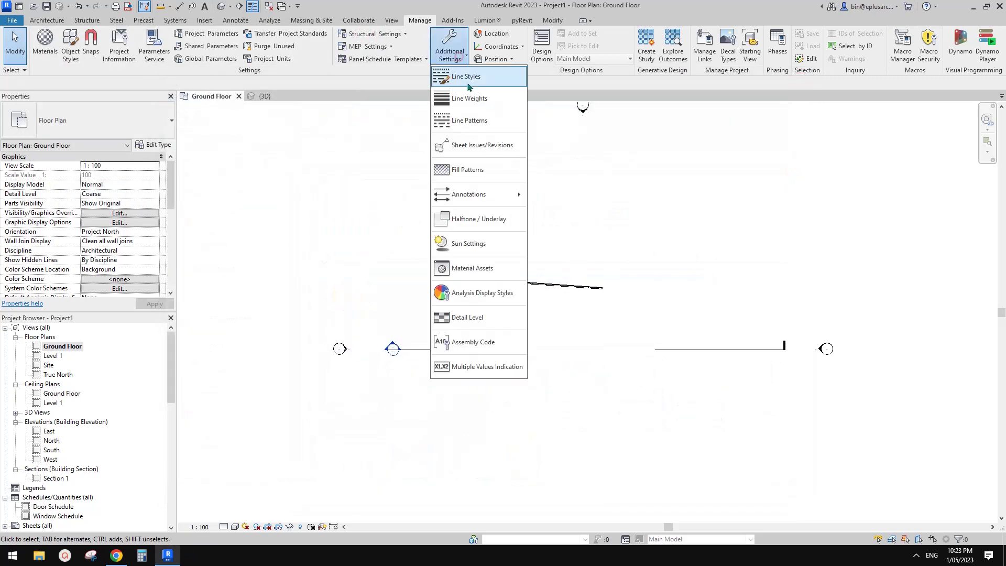
{"action": "left_click", "coordinate": [471, 169]}
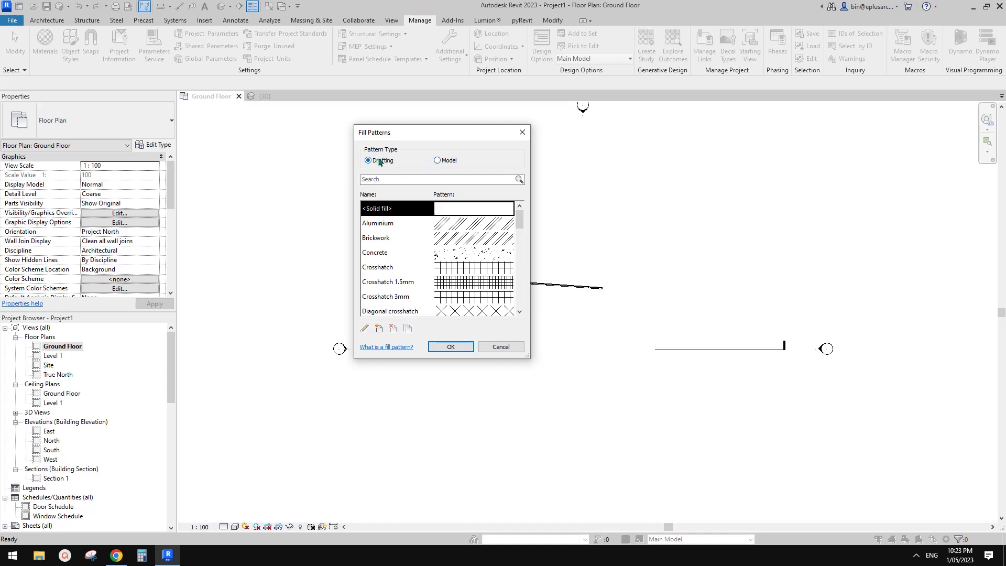
{"action": "left_click", "coordinate": [378, 329]}
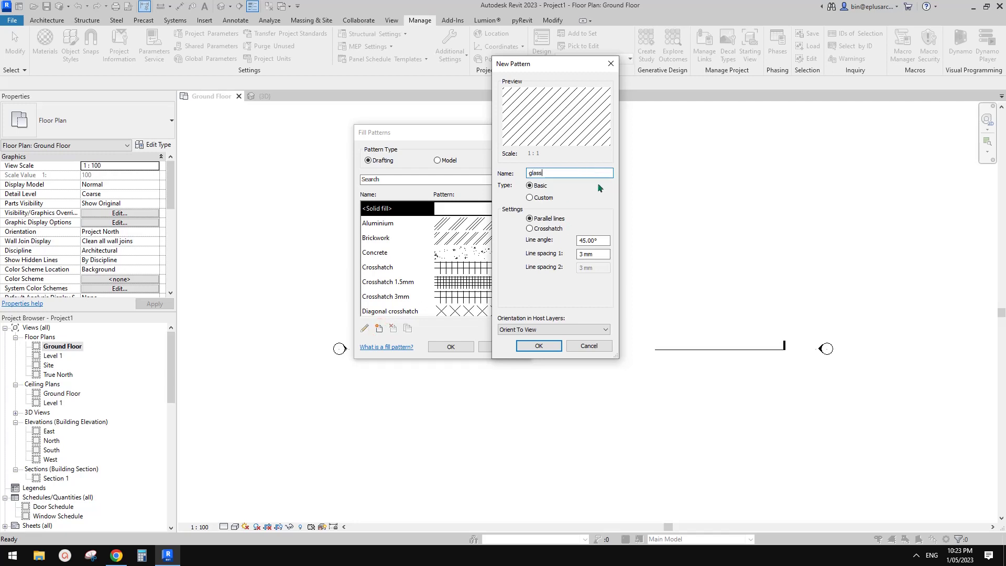
{"action": "left_click", "coordinate": [530, 198]}
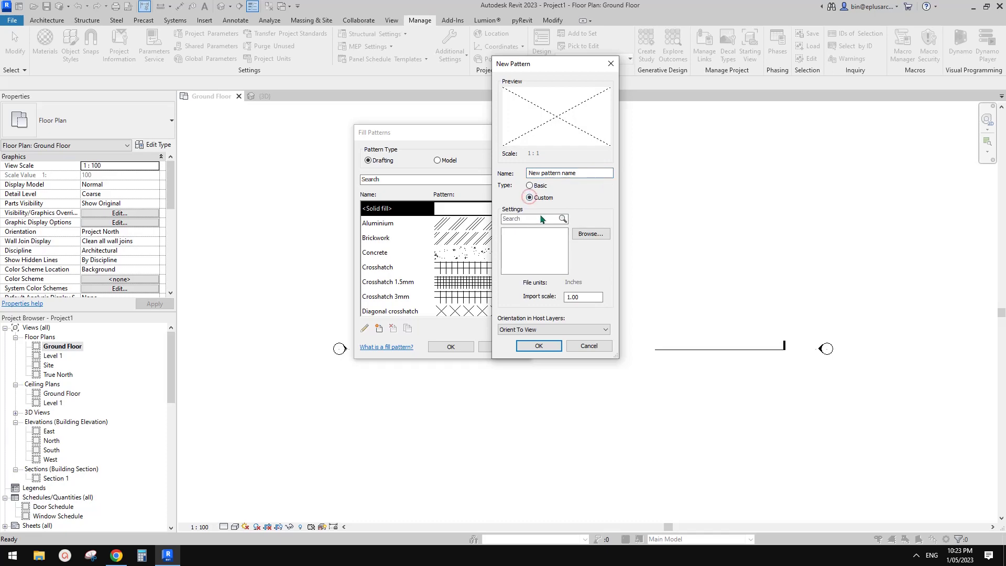
{"action": "left_click", "coordinate": [594, 235]}
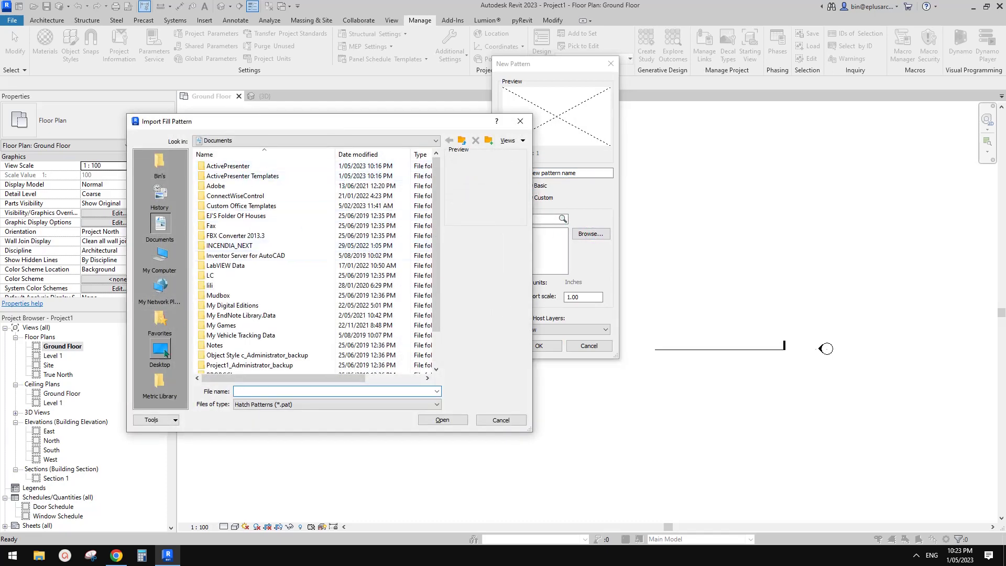
{"action": "left_click", "coordinate": [172, 262]}
{"action": "double_click", "coordinate": [219, 206]}
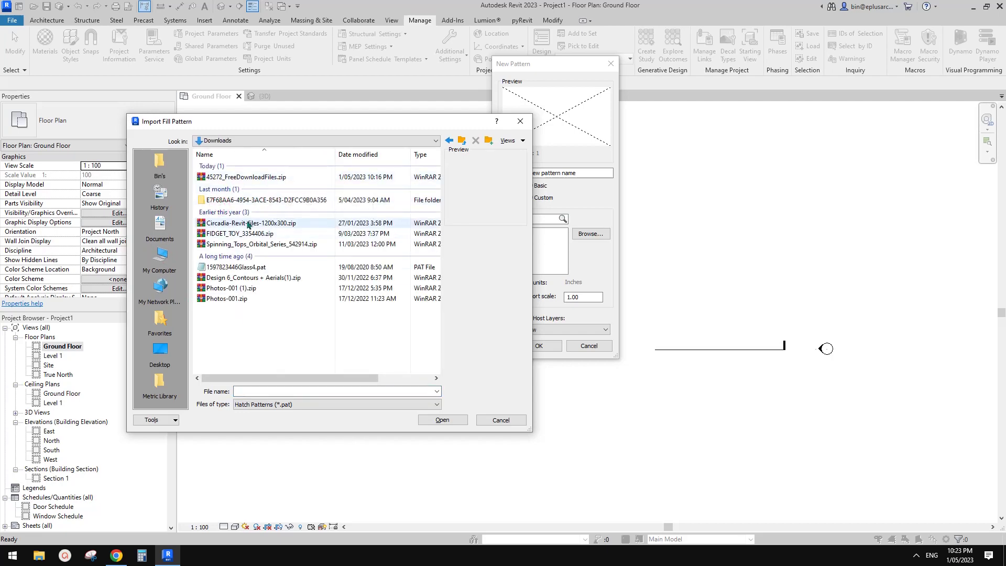
{"action": "left_click", "coordinate": [444, 420]}
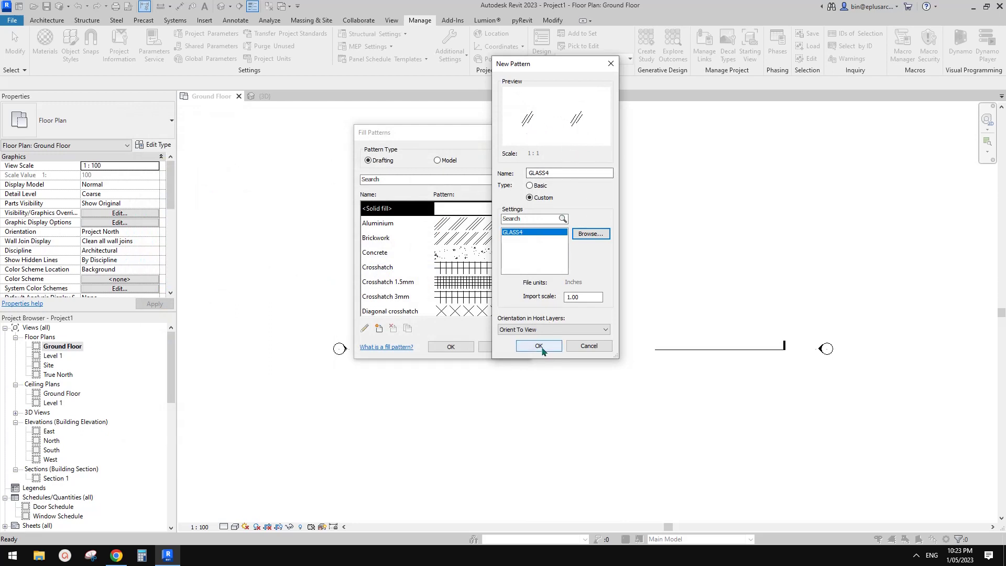
{"action": "left_click", "coordinate": [540, 347]}
{"action": "left_click", "coordinate": [451, 347]}
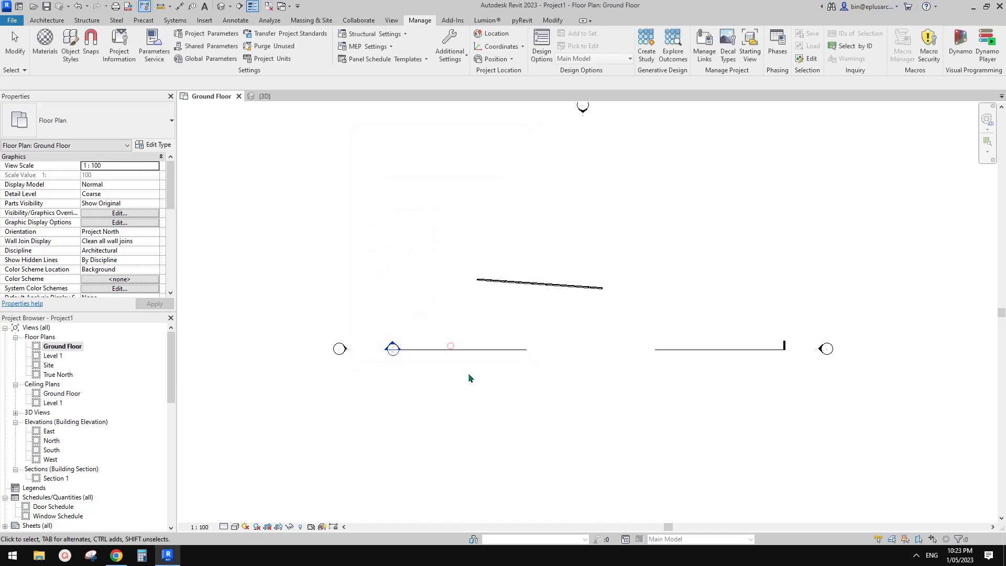
{"action": "left_click", "coordinate": [222, 7]}
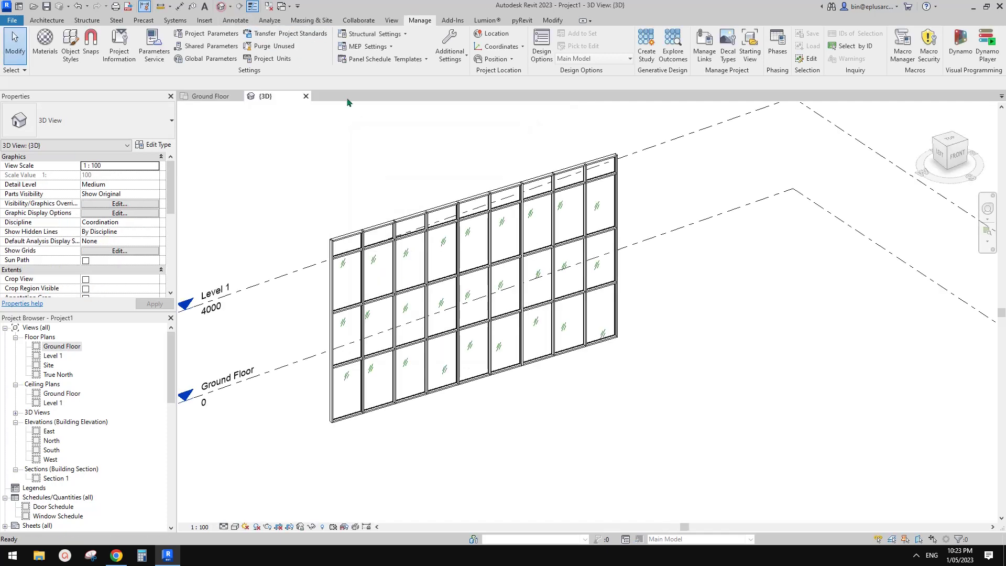
Step: Remove all the copied model-line reflections from the storefront curtain wall panels in the 3D view
{"action": "left_click", "coordinate": [506, 280]}
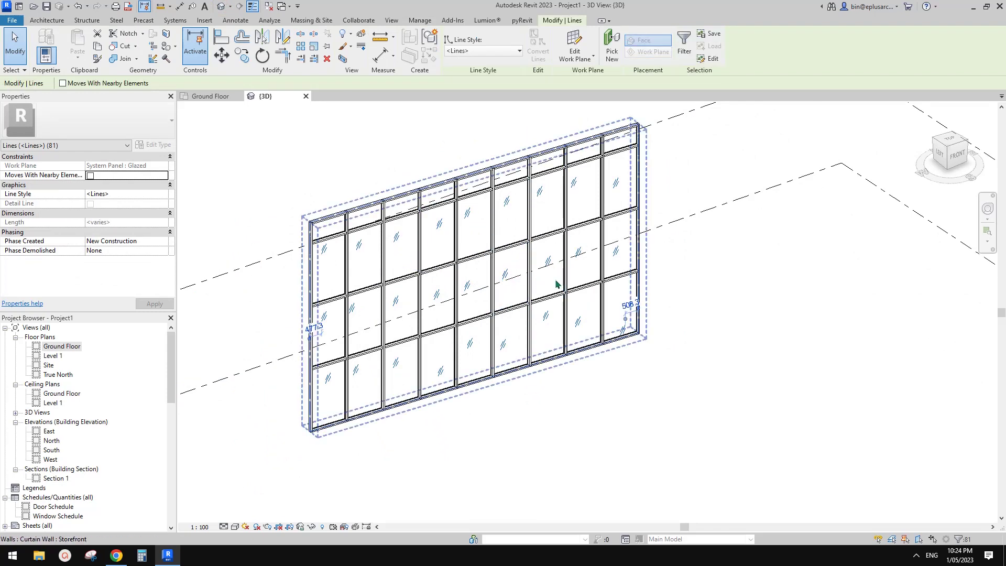
{"action": "key", "text": "Escape"}
Step: Select a glazed panel in the curtain wall and open the Glass material from its type properties
{"action": "key", "text": "Tab"}
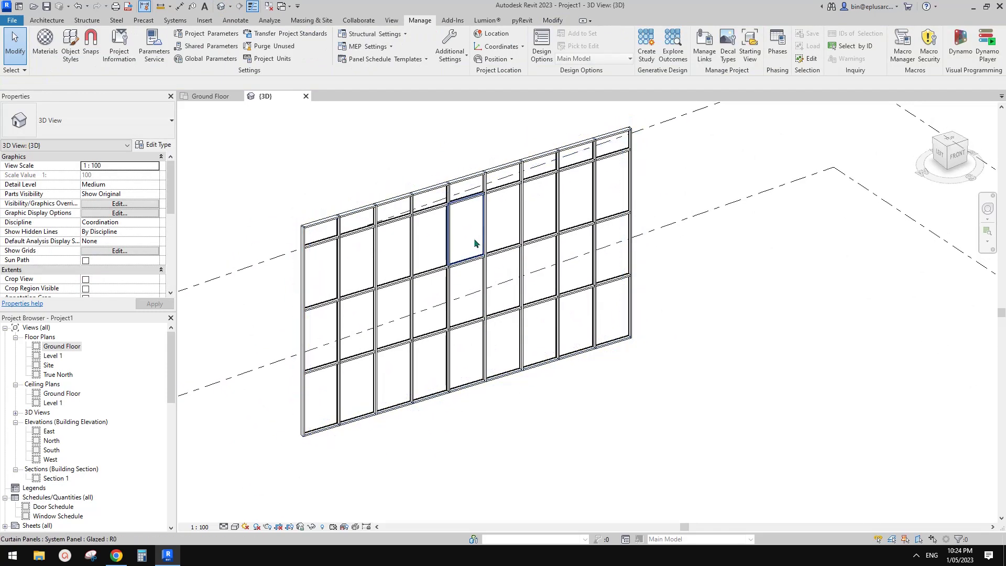
{"action": "left_click", "coordinate": [474, 238]}
{"action": "left_click", "coordinate": [153, 145]}
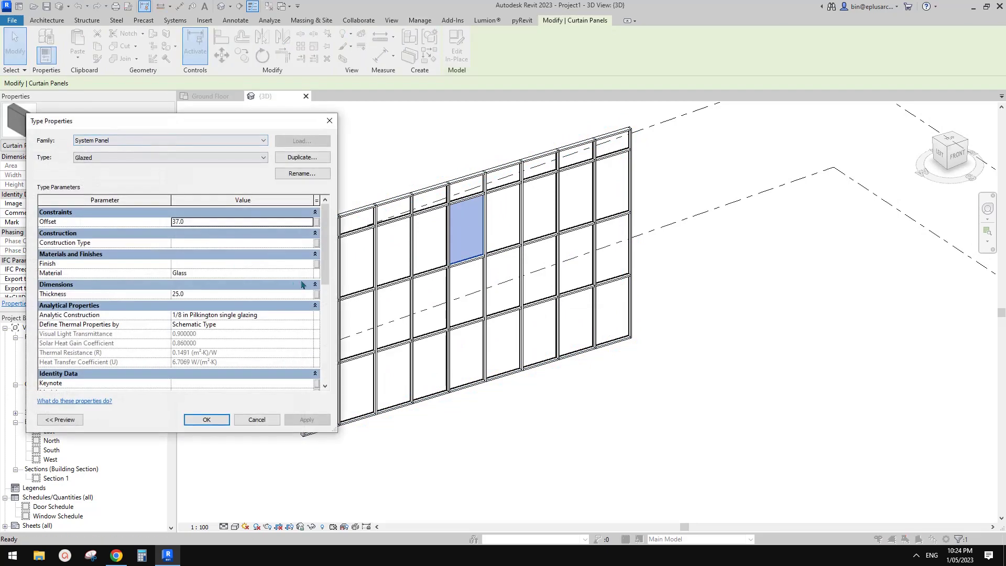
{"action": "left_click", "coordinate": [310, 274]}
{"action": "left_click", "coordinate": [313, 273]}
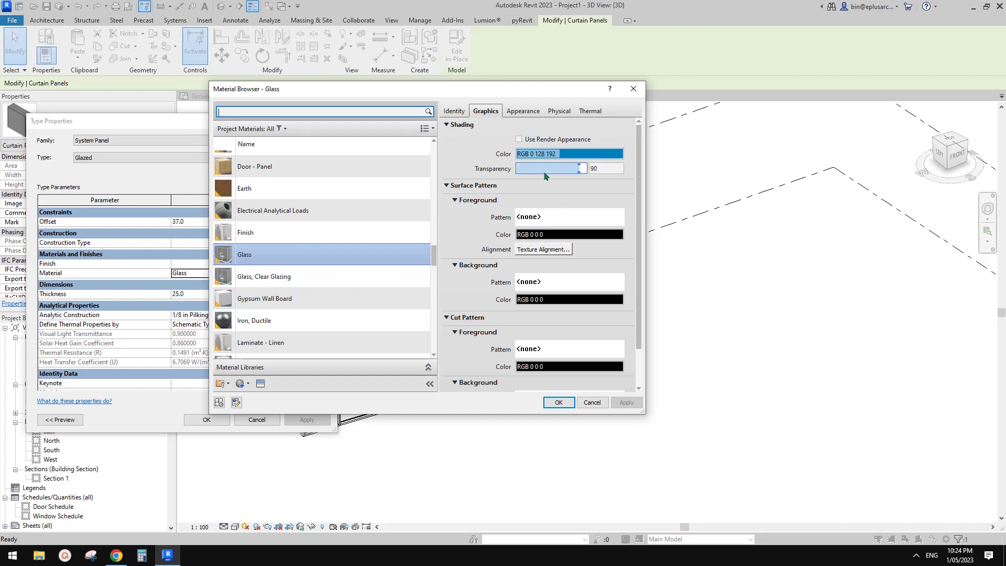
Step: Set the Glass material's foreground surface pattern to the drafting pattern GLASS4
{"action": "left_click", "coordinate": [564, 219]}
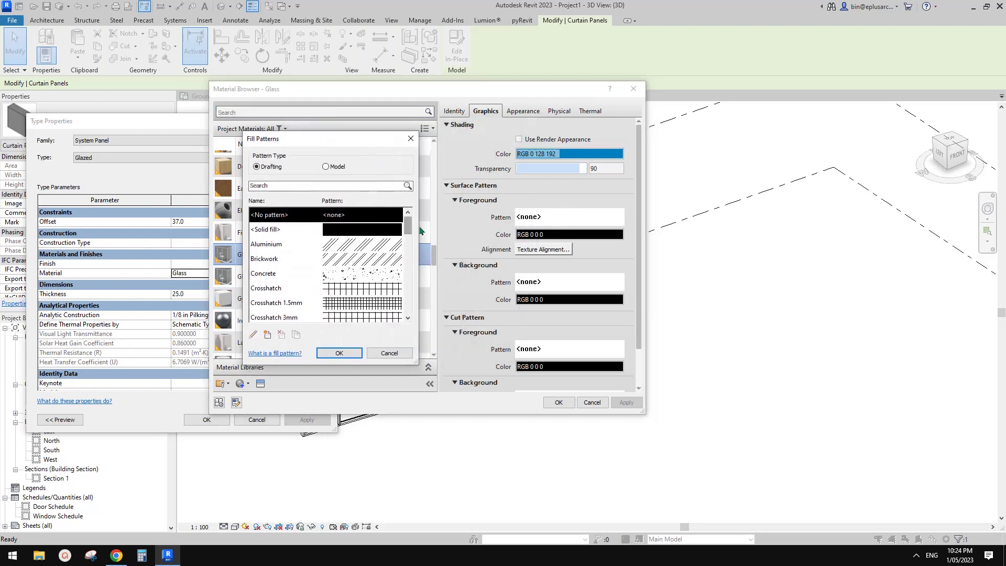
{"action": "left_click_drag", "start_coordinate": [404, 227], "coordinate": [408, 268]}
{"action": "left_click", "coordinate": [293, 259]}
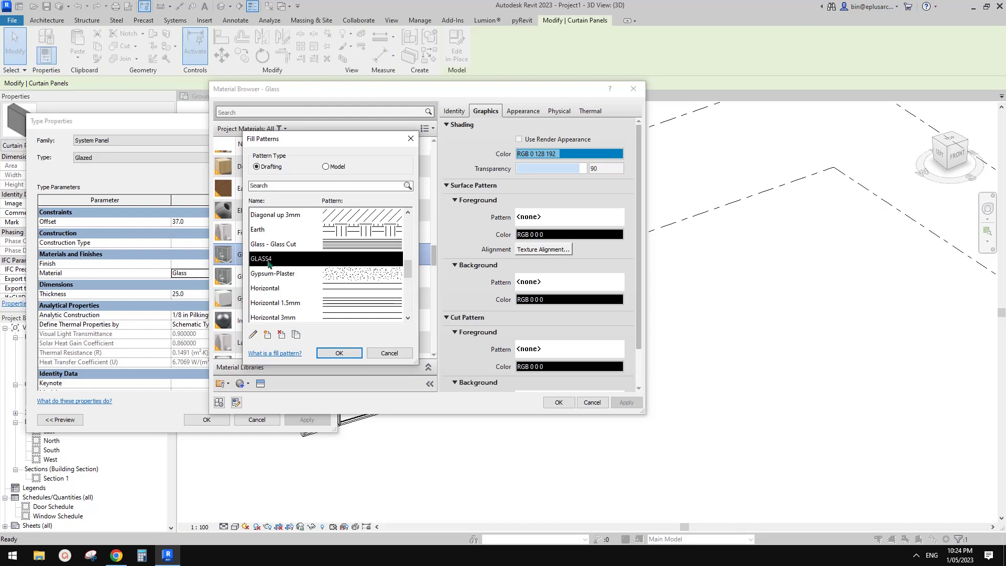
{"action": "left_click", "coordinate": [339, 353]}
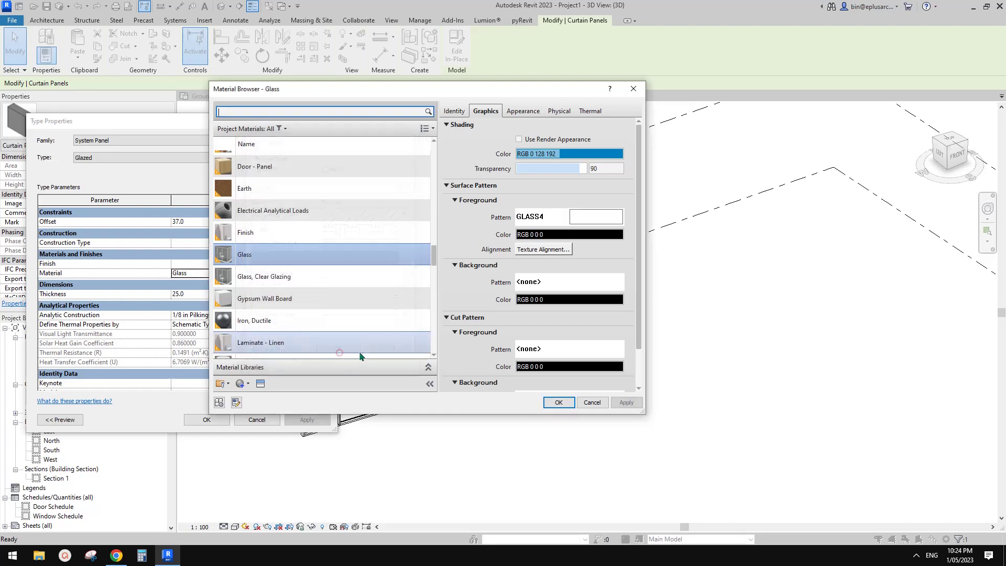
{"action": "left_click", "coordinate": [592, 217]}
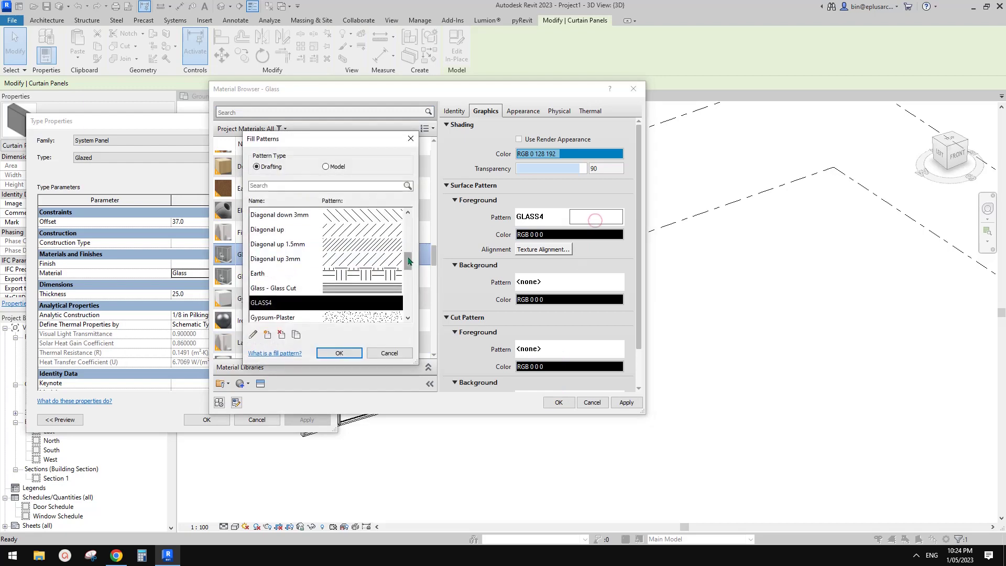
{"action": "left_click_drag", "start_coordinate": [408, 258], "coordinate": [410, 314]}
{"action": "left_click", "coordinate": [389, 353]}
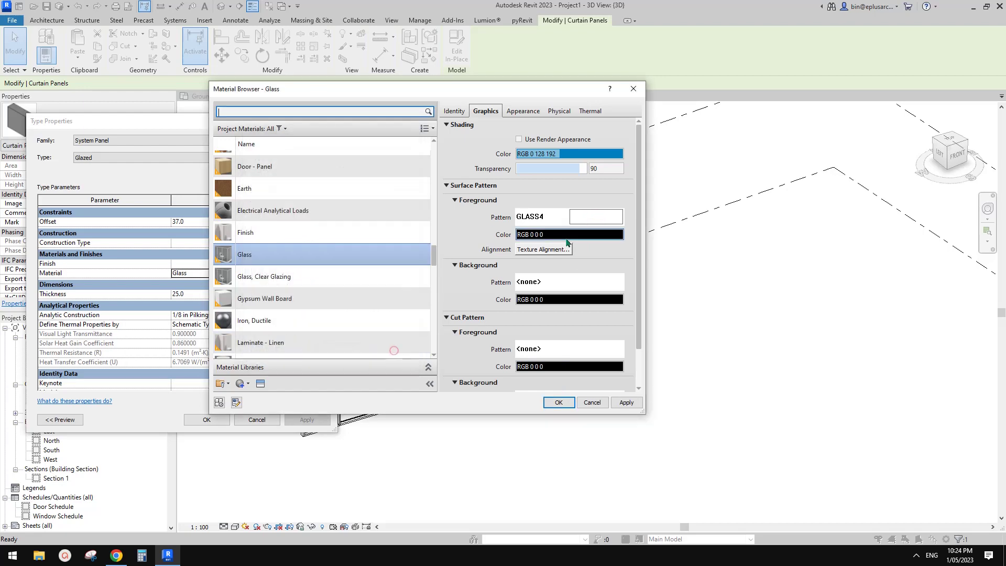
Step: Confirm the Glass material, apply the Glazed panel type's properties and check the curtain wall in 3D
{"action": "left_click", "coordinate": [558, 404]}
{"action": "left_click", "coordinate": [306, 420]}
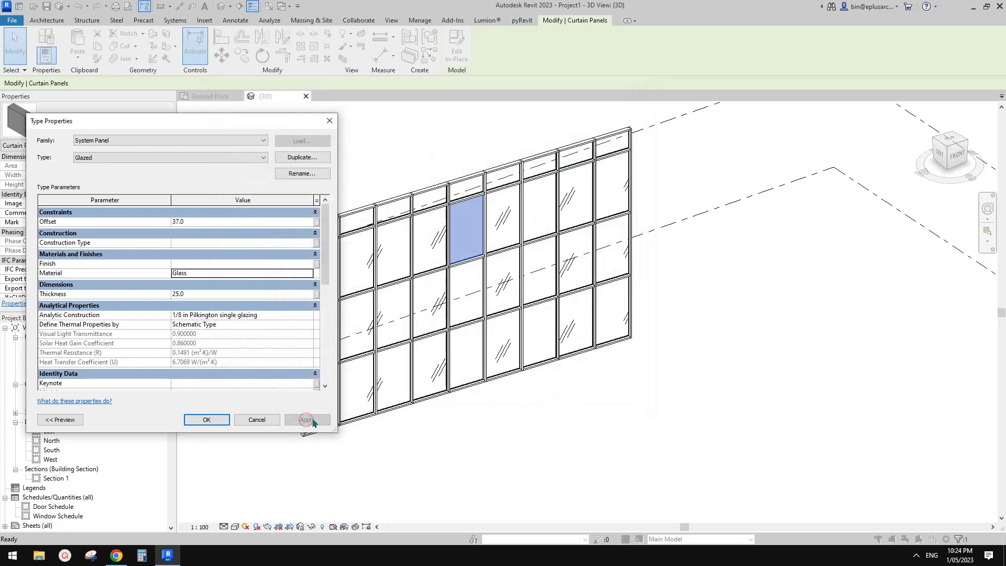
{"action": "left_click", "coordinate": [213, 417]}
{"action": "middle_click_drag", "start_coordinate": [465, 353], "coordinate": [618, 315], "text": "shift"}
{"action": "key", "text": "Escape"}
{"action": "middle_click_drag", "start_coordinate": [536, 290], "coordinate": [605, 315], "text": "shift"}
{"action": "middle_click_drag", "start_coordinate": [671, 299], "coordinate": [669, 332], "text": "shift"}
{"action": "scroll", "coordinate": [611, 310], "scroll_direction": "up", "scroll_amount": 2}
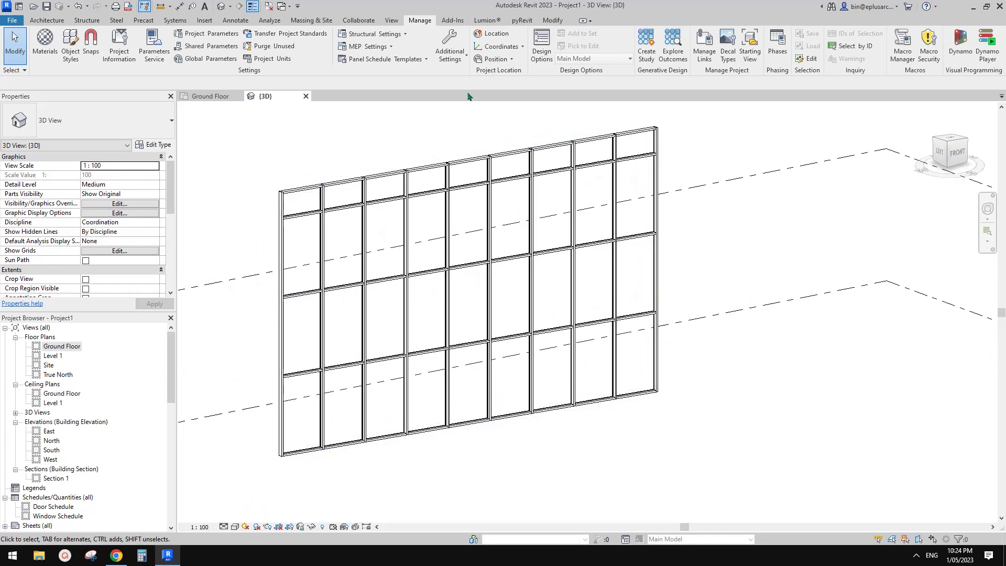
Step: Edit the GLASS4 drafting fill pattern and set its import scale to 0.5
{"action": "left_click", "coordinate": [448, 52]}
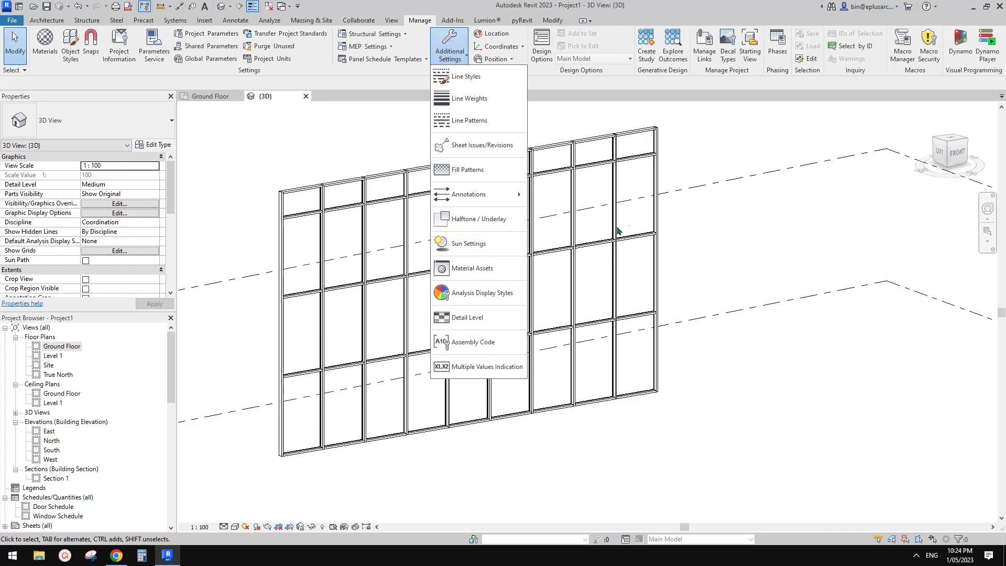
{"action": "left_click", "coordinate": [470, 175]}
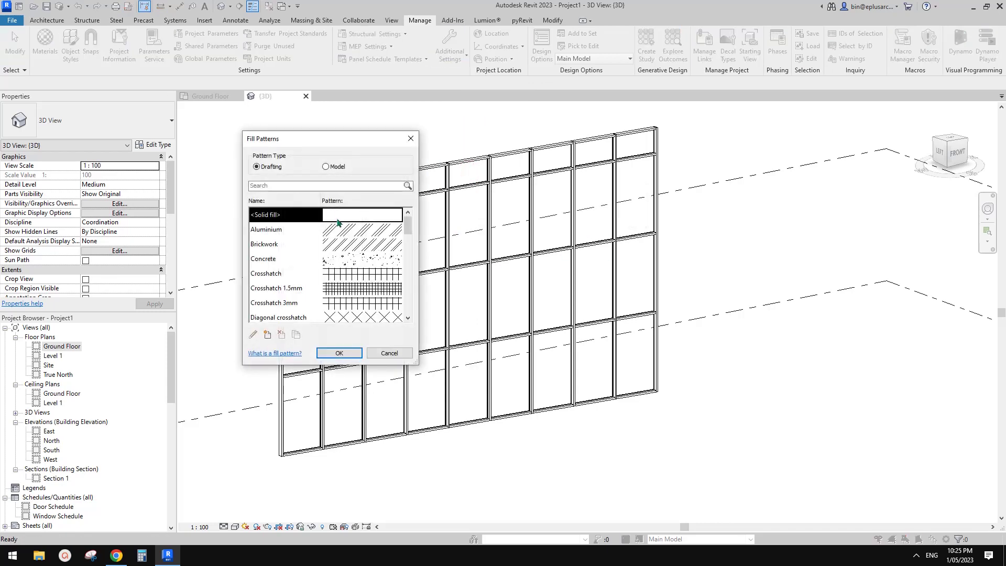
{"action": "left_click", "coordinate": [294, 258]}
{"action": "scroll", "coordinate": [287, 291], "scroll_direction": "down", "scroll_amount": 5}
{"action": "scroll", "coordinate": [292, 256], "scroll_direction": "up", "scroll_amount": 1}
{"action": "left_click", "coordinate": [275, 230]}
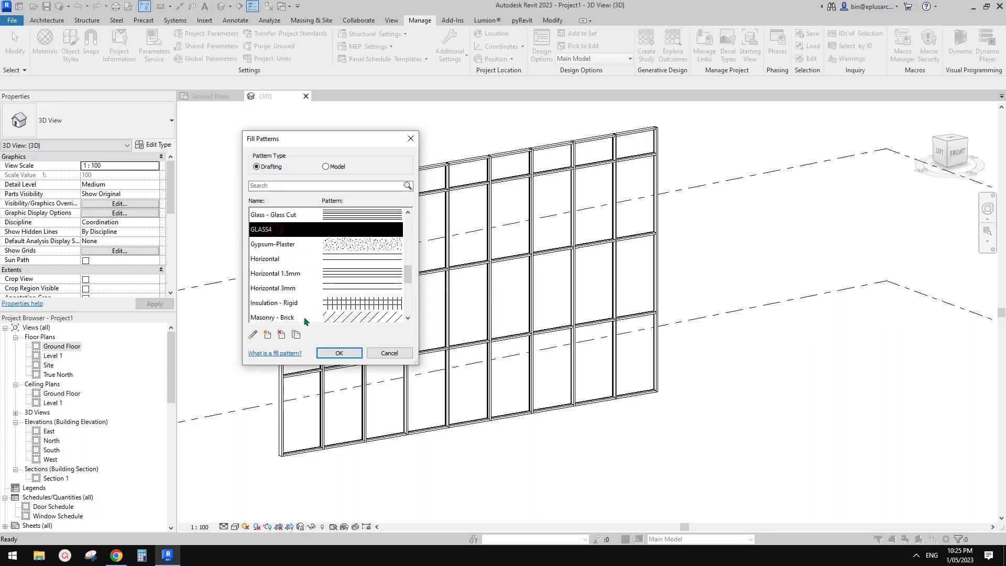
{"action": "left_click", "coordinate": [253, 335]}
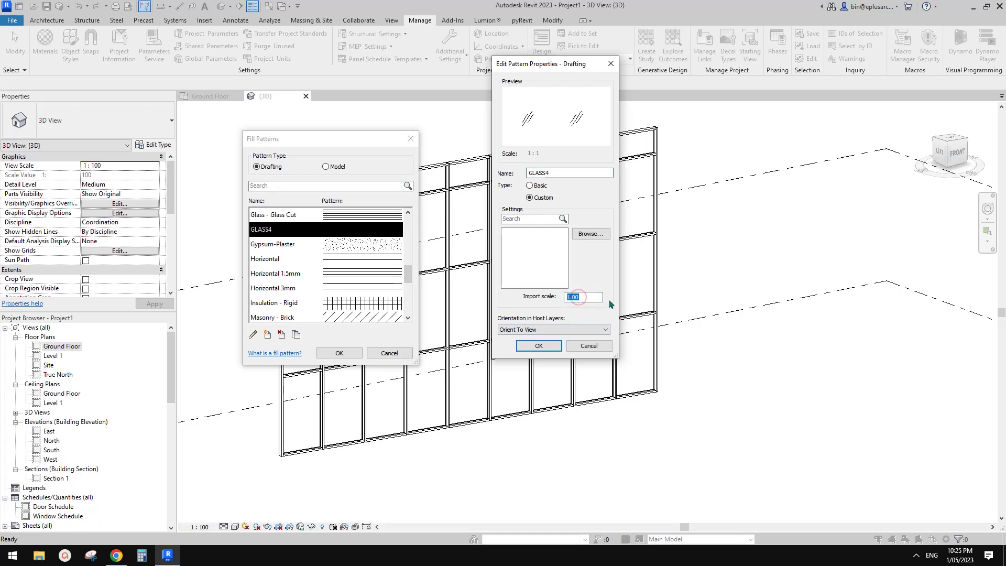
{"action": "type", "text": "0.5"}
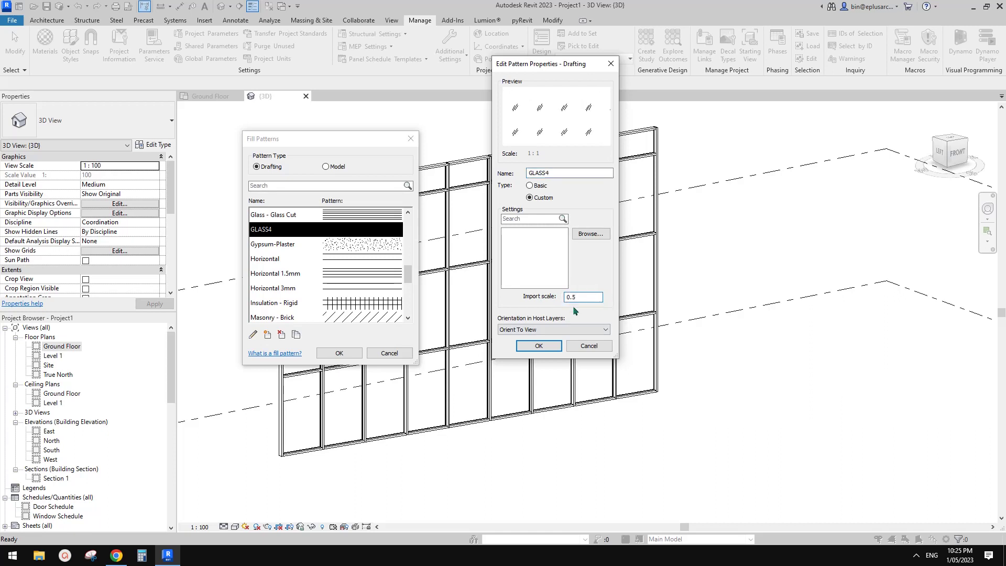
{"action": "left_click", "coordinate": [538, 346]}
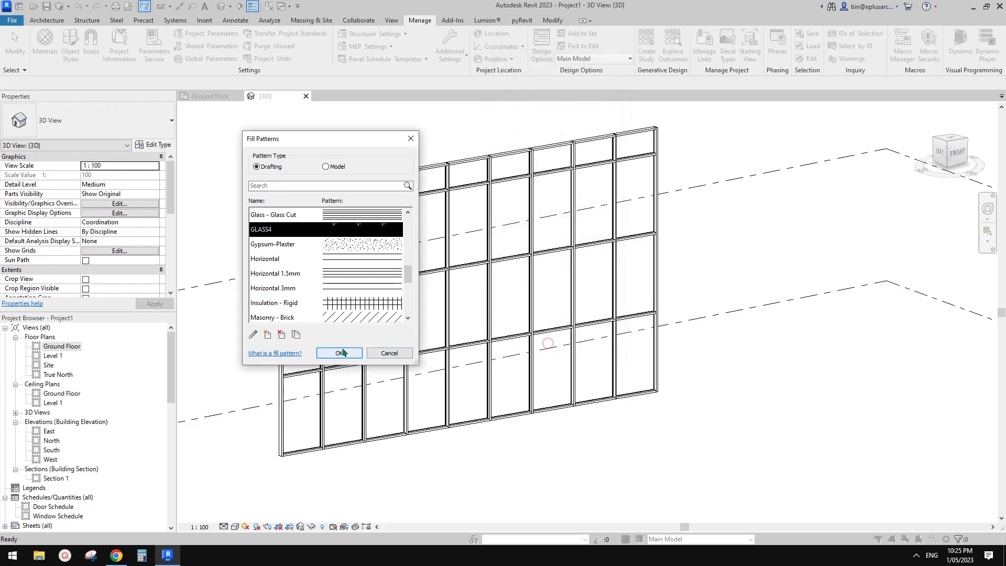
{"action": "left_click", "coordinate": [340, 352]}
Step: Inspect the rescaled pattern on the curtain wall in 3D and open the South elevation
{"action": "scroll", "coordinate": [744, 293], "scroll_direction": "down", "scroll_amount": 1}
{"action": "middle_click_drag", "start_coordinate": [745, 292], "coordinate": [703, 302], "text": "shift"}
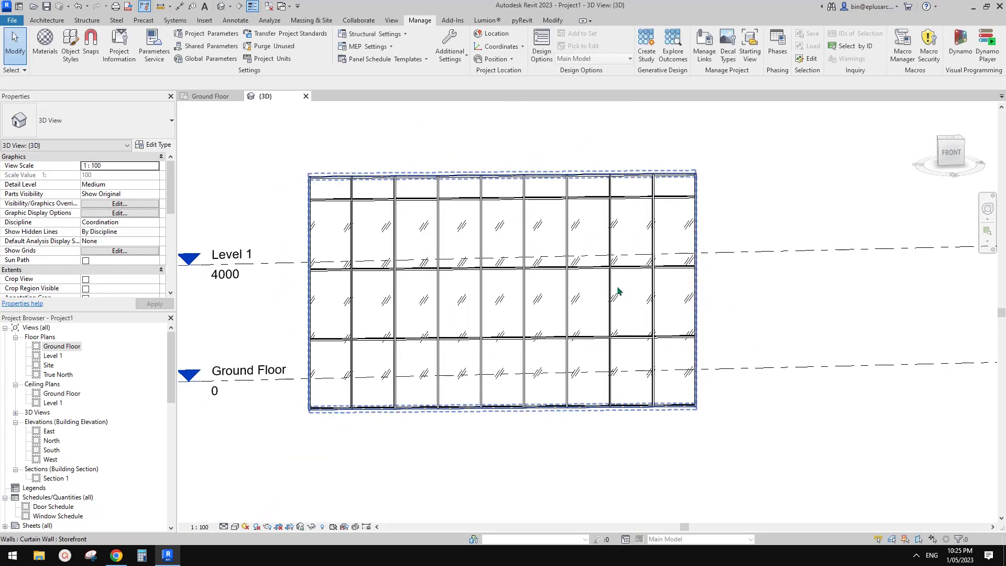
{"action": "middle_click_drag", "start_coordinate": [619, 290], "coordinate": [306, 342], "text": "shift"}
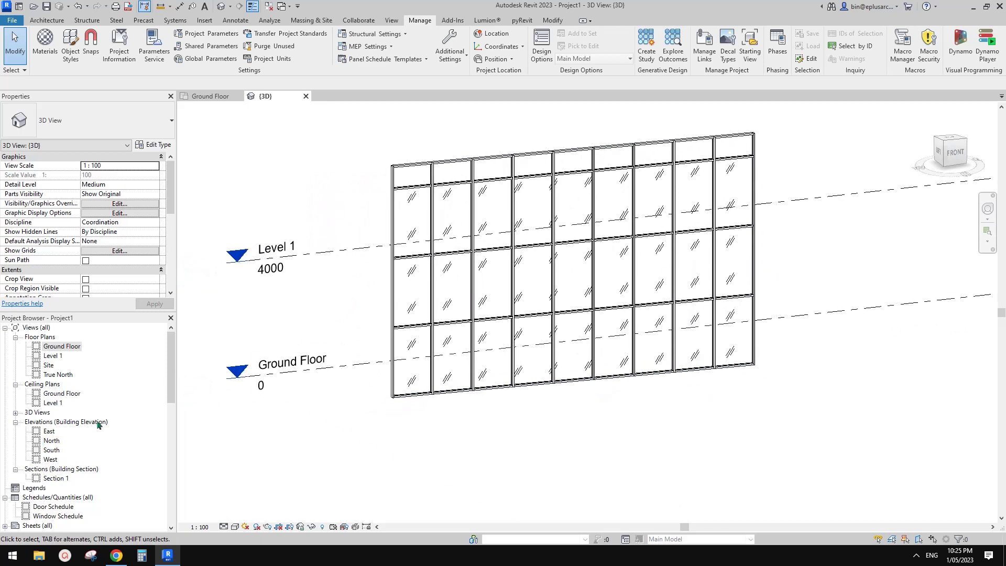
{"action": "double_click", "coordinate": [48, 450]}
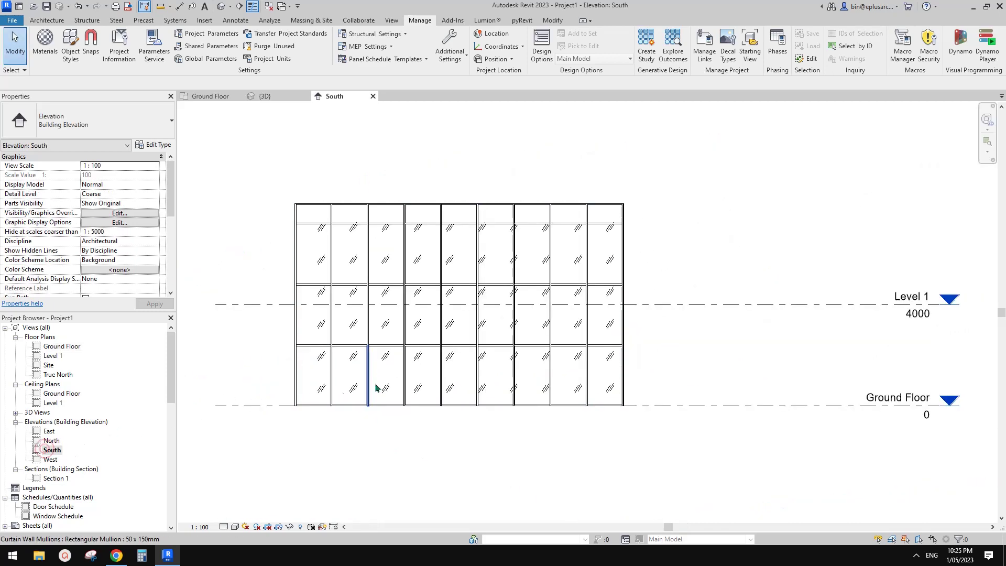
{"action": "middle_click_drag", "start_coordinate": [607, 290], "coordinate": [629, 285]}
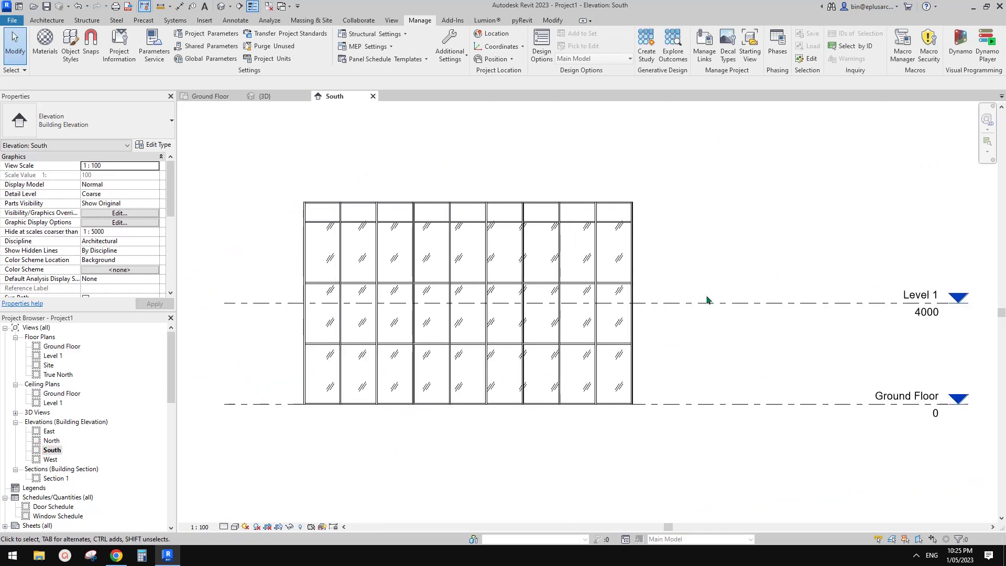
{"action": "scroll", "coordinate": [706, 300], "scroll_direction": "up", "scroll_amount": 2}
Step: Review the properties of the GLASS4 drafting fill pattern and close the fill pattern settings
{"action": "left_click", "coordinate": [461, 59]}
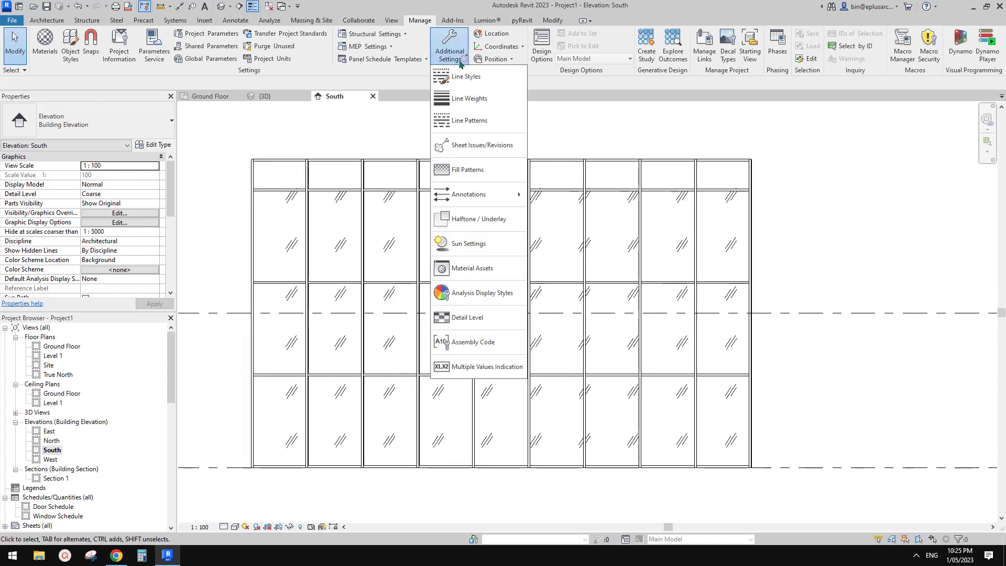
{"action": "left_click", "coordinate": [484, 171]}
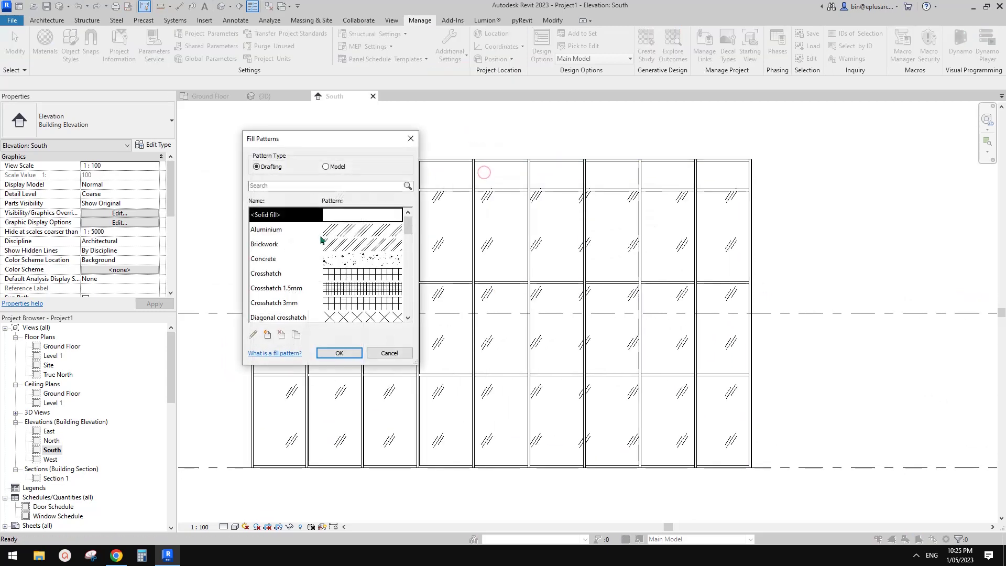
{"action": "left_click", "coordinate": [287, 257]}
{"action": "key", "text": "g"}
{"action": "scroll", "coordinate": [282, 275], "scroll_direction": "down", "scroll_amount": 2}
{"action": "left_click", "coordinate": [337, 230]}
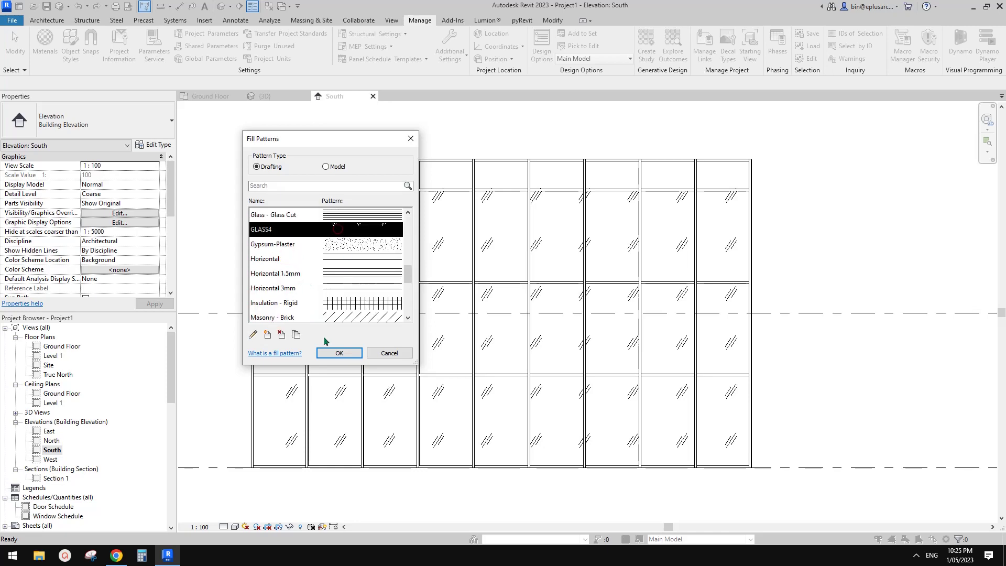
{"action": "left_click", "coordinate": [253, 335]}
{"action": "key", "text": "Return"}
{"action": "key", "text": "Return"}
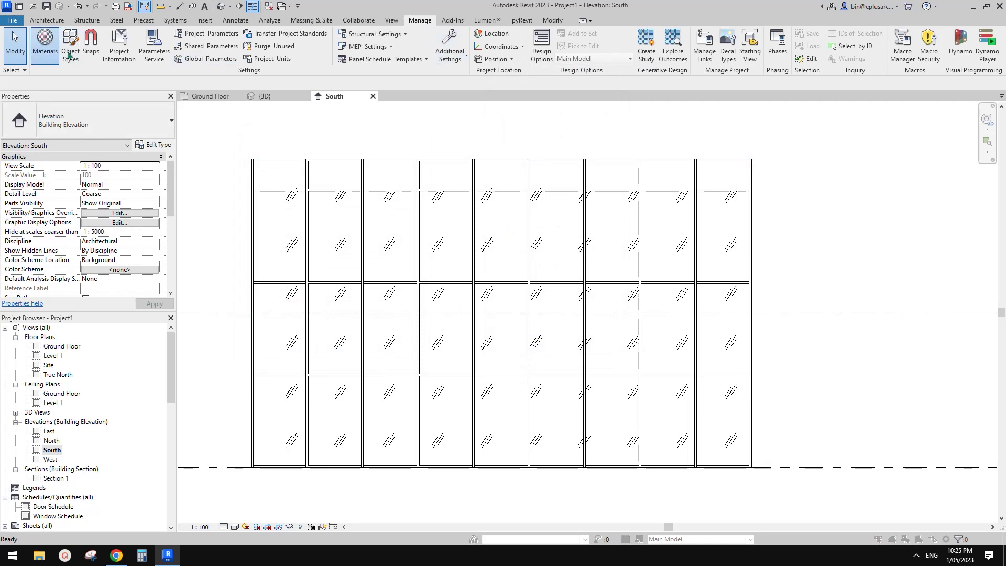
Step: Change the Glass material's foreground surface pattern colour to grey, RGB 128 128 128, and apply it
{"action": "left_click", "coordinate": [44, 44]}
{"action": "left_click", "coordinate": [254, 271]}
{"action": "left_click", "coordinate": [575, 237]}
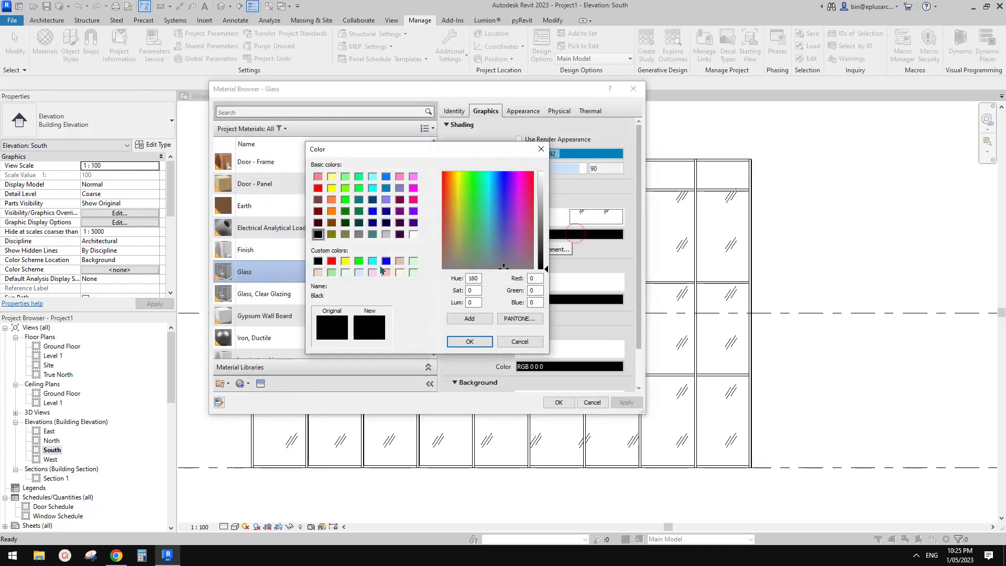
{"action": "left_click", "coordinate": [358, 234]}
{"action": "left_click", "coordinate": [470, 341]}
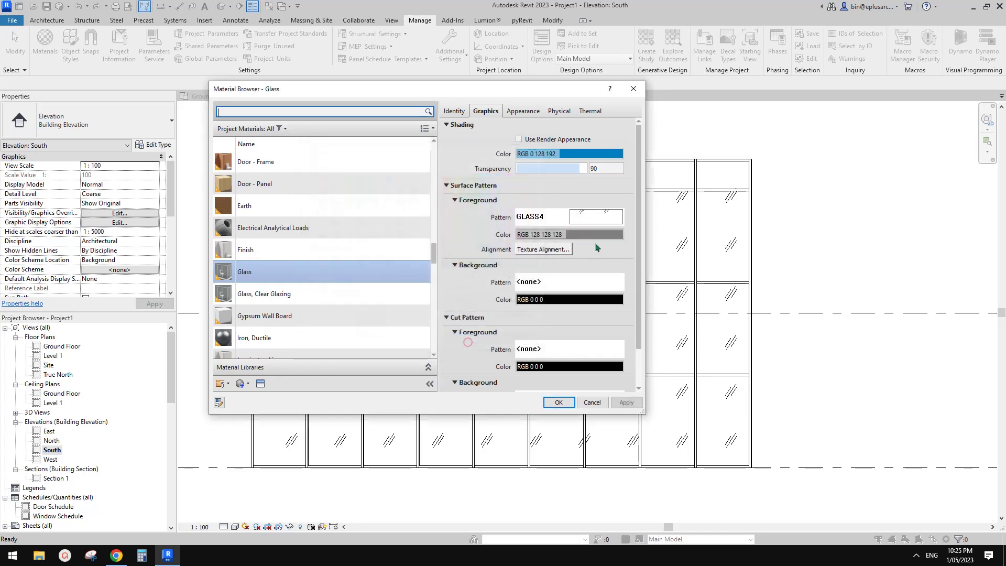
{"action": "left_click", "coordinate": [626, 402]}
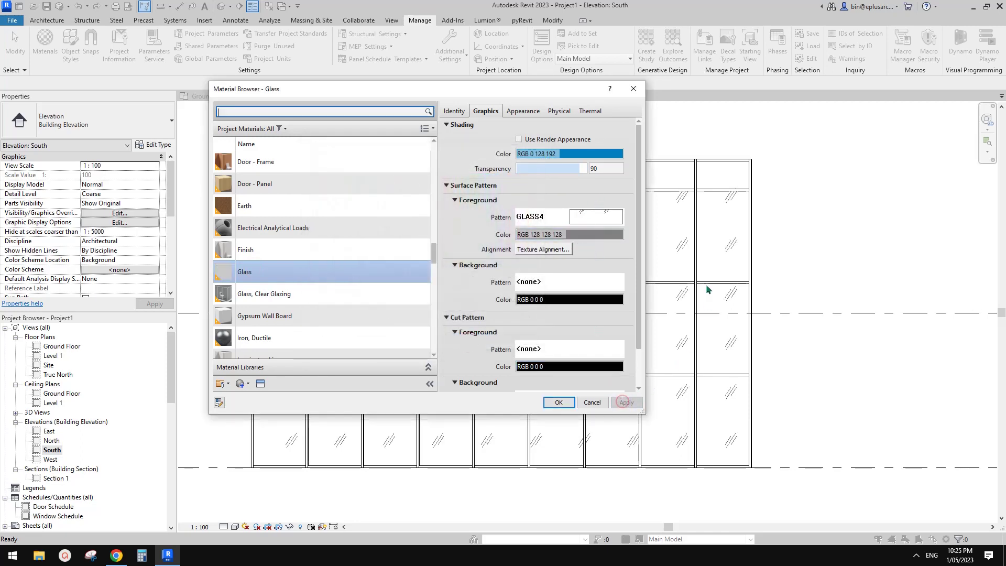
{"action": "left_click", "coordinate": [557, 402]}
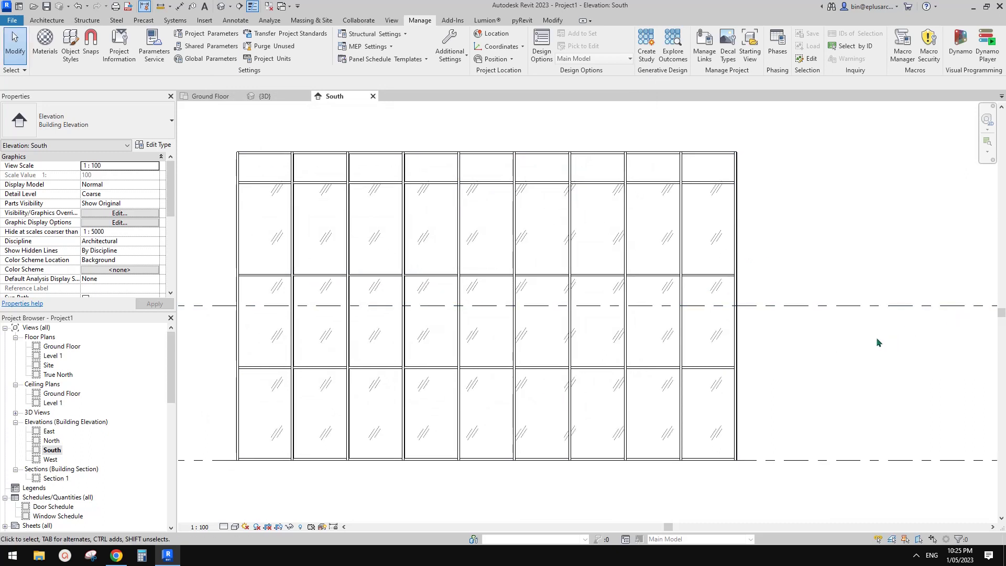
{"action": "mouse_move", "coordinate": [832, 347]}
{"action": "middle_mouse_down"}
{"action": "mouse_move", "coordinate": [773, 347]}
{"action": "mouse_move", "coordinate": [753, 328]}
{"action": "middle_mouse_up"}
{"action": "middle_click_drag", "start_coordinate": [592, 328], "coordinate": [591, 328]}
{"action": "middle_click_drag", "start_coordinate": [740, 334], "coordinate": [697, 334]}
{"action": "scroll", "coordinate": [615, 336], "scroll_direction": "down", "scroll_amount": 1}
{"action": "middle_click_drag", "start_coordinate": [615, 335], "coordinate": [696, 335]}
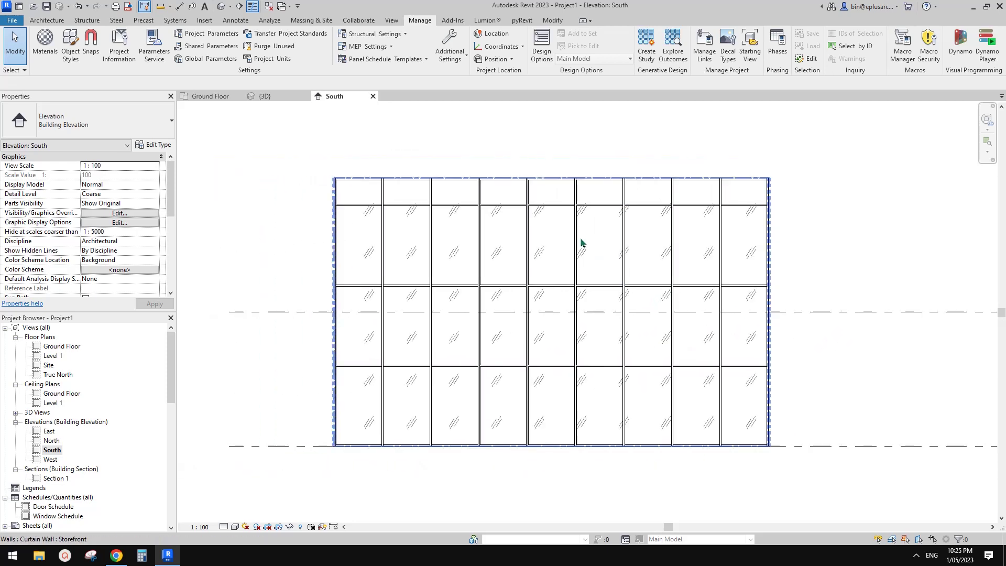
{"action": "middle_click_drag", "start_coordinate": [581, 242], "coordinate": [573, 237]}
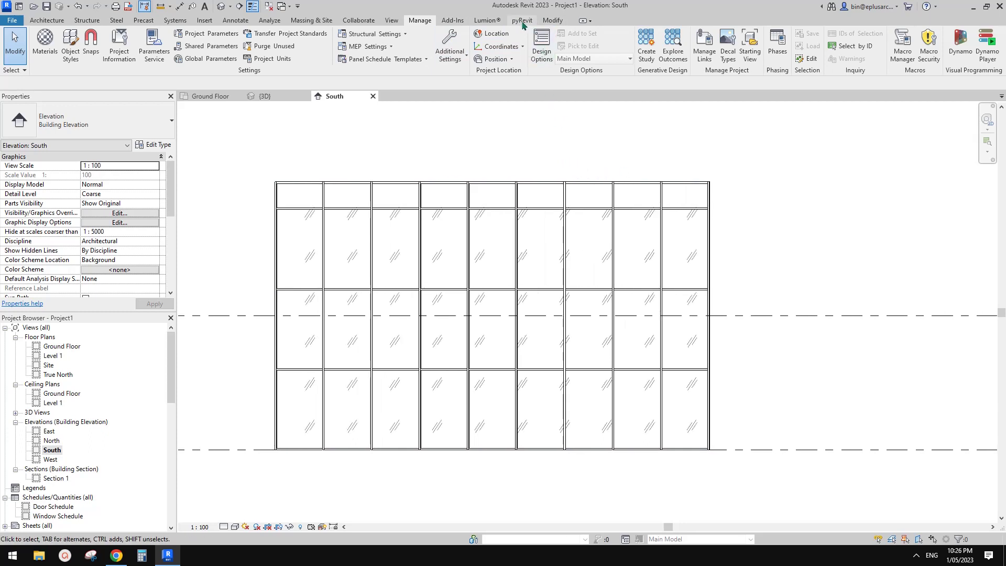
{"action": "left_click", "coordinate": [521, 21]}
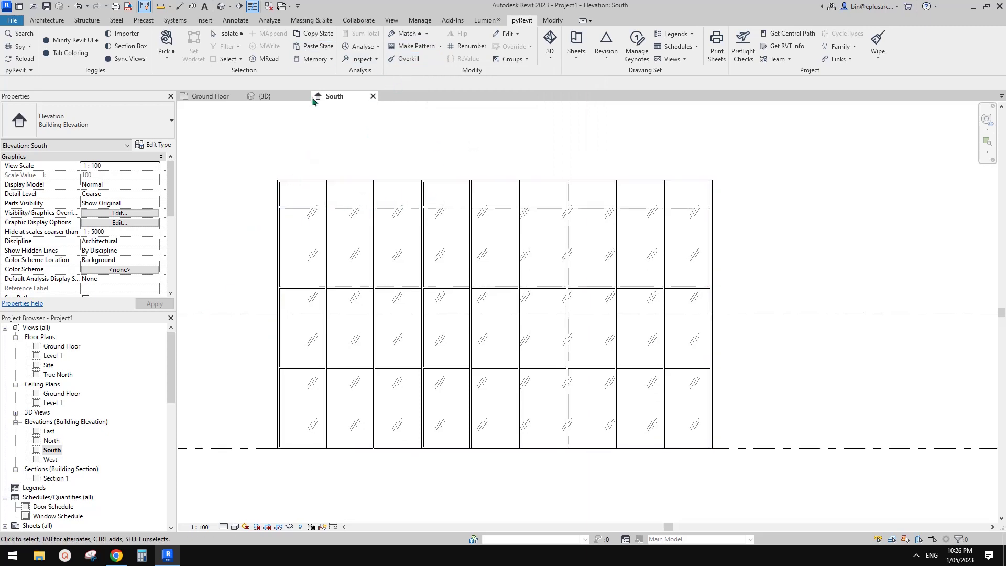
Step: Create a new drafting view at 1:1 scale
{"action": "left_click", "coordinate": [392, 20]}
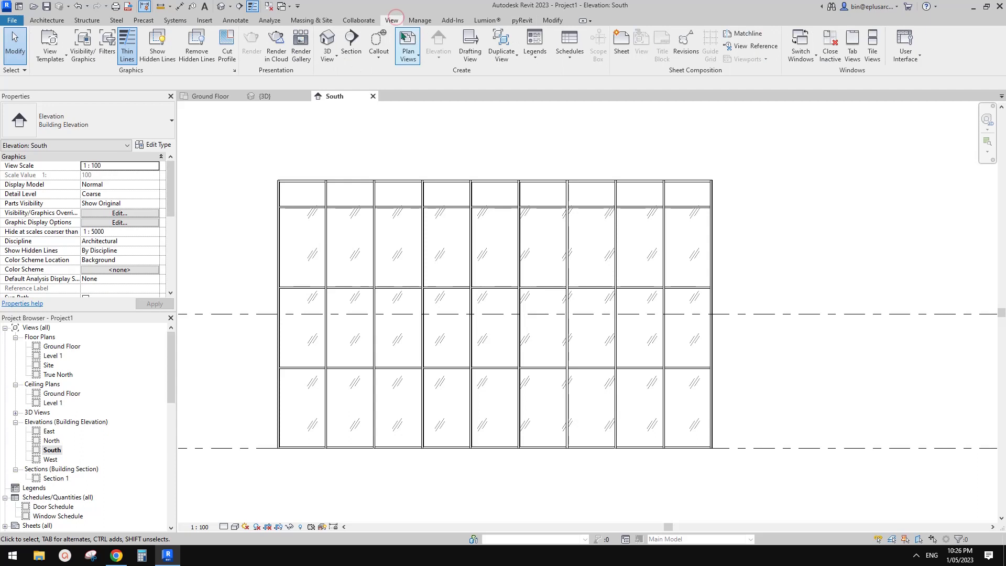
{"action": "left_click", "coordinate": [470, 57]}
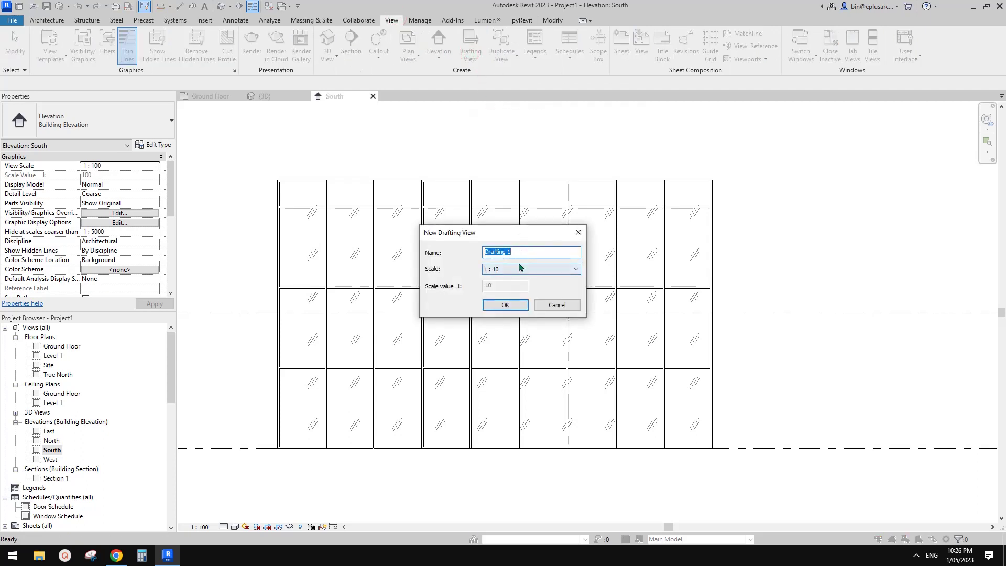
{"action": "left_click", "coordinate": [520, 267]}
{"action": "left_click", "coordinate": [495, 285]}
{"action": "left_click", "coordinate": [508, 305]}
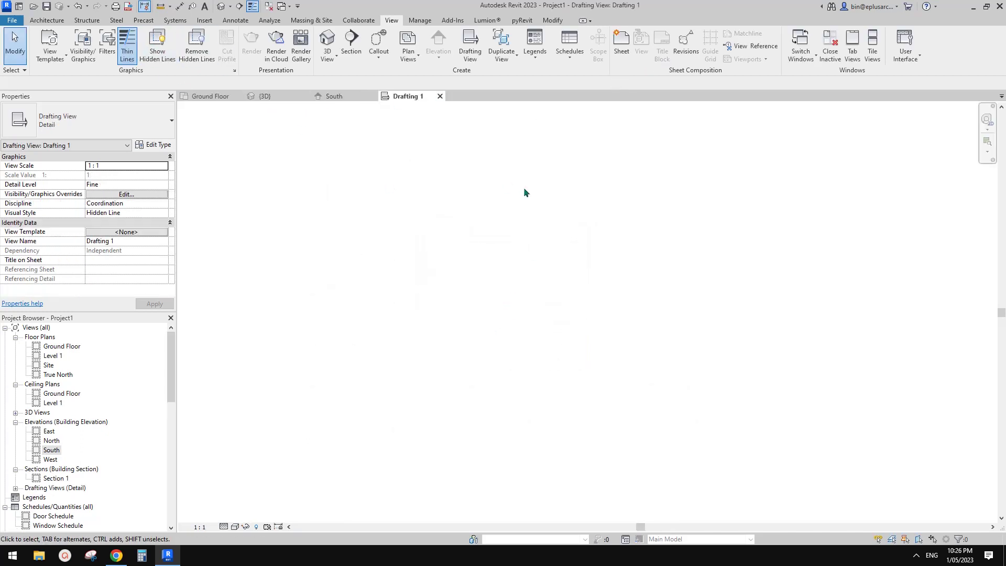
Step: Draw a slanted detail line about 600 mm long in the empty drafting view
{"action": "key", "text": "d"}
{"action": "key", "text": "l"}
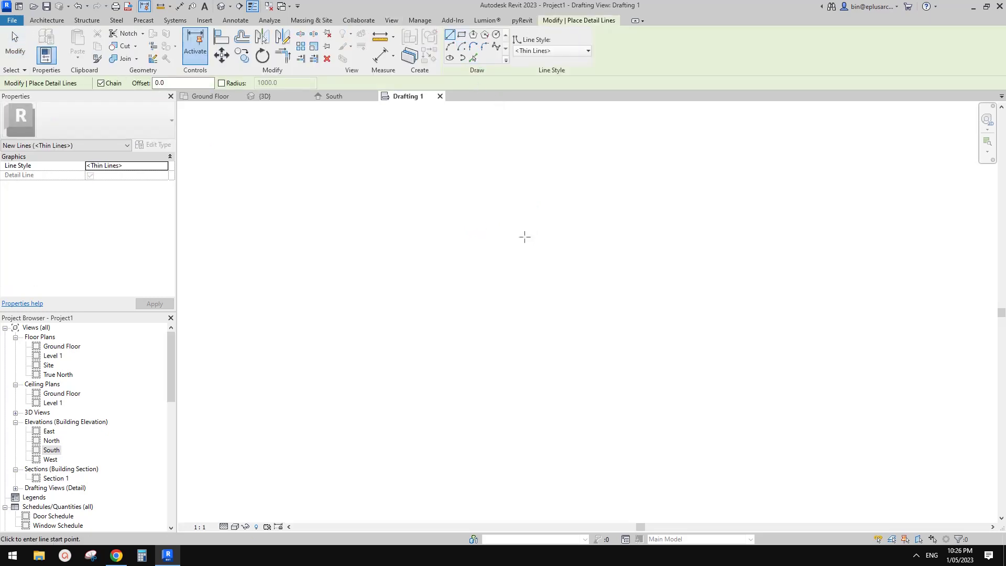
{"action": "left_click", "coordinate": [525, 231]}
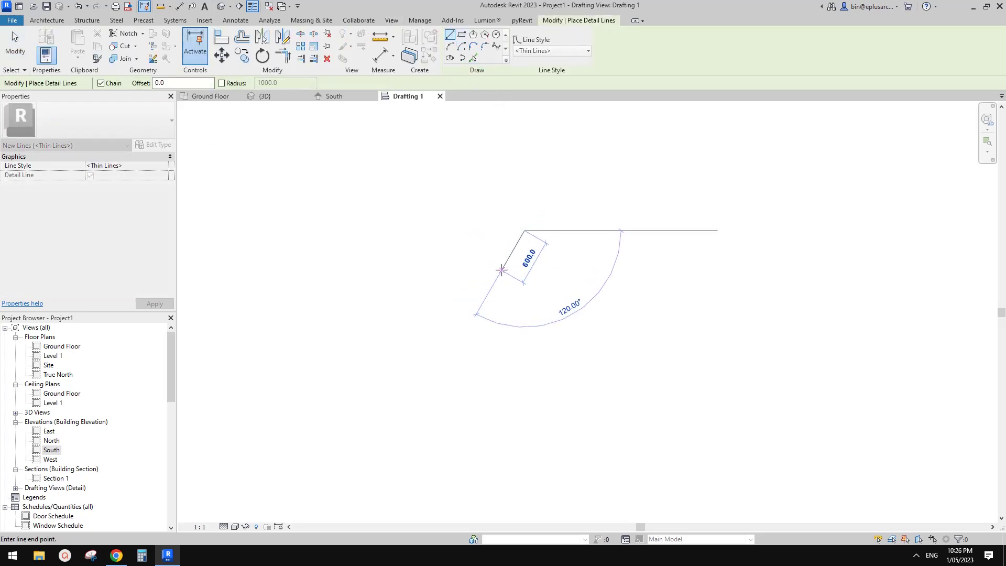
{"action": "left_click", "coordinate": [499, 268]}
{"action": "key", "text": "Escape"}
{"action": "key", "text": "Escape"}
Step: Add a parallel copy of the slanted line beside it and lengthen the copy at both ends
{"action": "left_click", "coordinate": [513, 251]}
{"action": "left_click_drag", "start_coordinate": [517, 252], "coordinate": [554, 208], "text": "ctrl"}
{"action": "left_click_drag", "start_coordinate": [509, 278], "coordinate": [493, 294]}
{"action": "key", "text": "Escape"}
Step: Mirror the short slanted line about the longer one to form a group of three parallel lines
{"action": "left_click", "coordinate": [519, 240]}
{"action": "key", "text": "m"}
{"action": "key", "text": "m"}
{"action": "left_click", "coordinate": [531, 238]}
{"action": "key", "text": "Escape"}
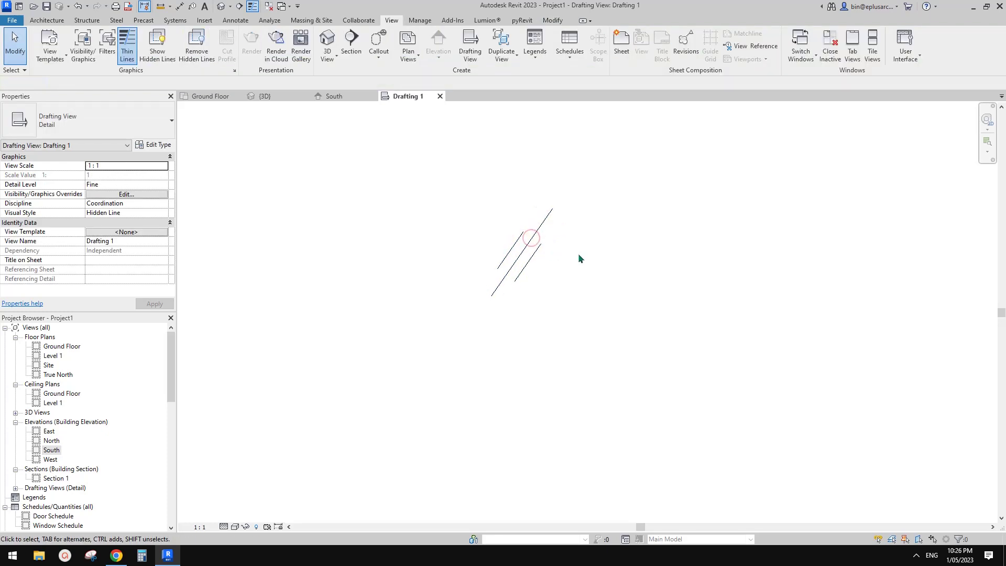
Step: Draw a 4200 by 4200 mm detail-line square around the slanted lines, with the lines in its upper-left area
{"action": "left_click_drag", "start_coordinate": [596, 286], "coordinate": [488, 218]}
{"action": "scroll", "coordinate": [491, 223], "scroll_direction": "down", "scroll_amount": 1}
{"action": "middle_click_drag", "start_coordinate": [527, 245], "coordinate": [488, 248]}
{"action": "scroll", "coordinate": [486, 236], "scroll_direction": "down", "scroll_amount": 2}
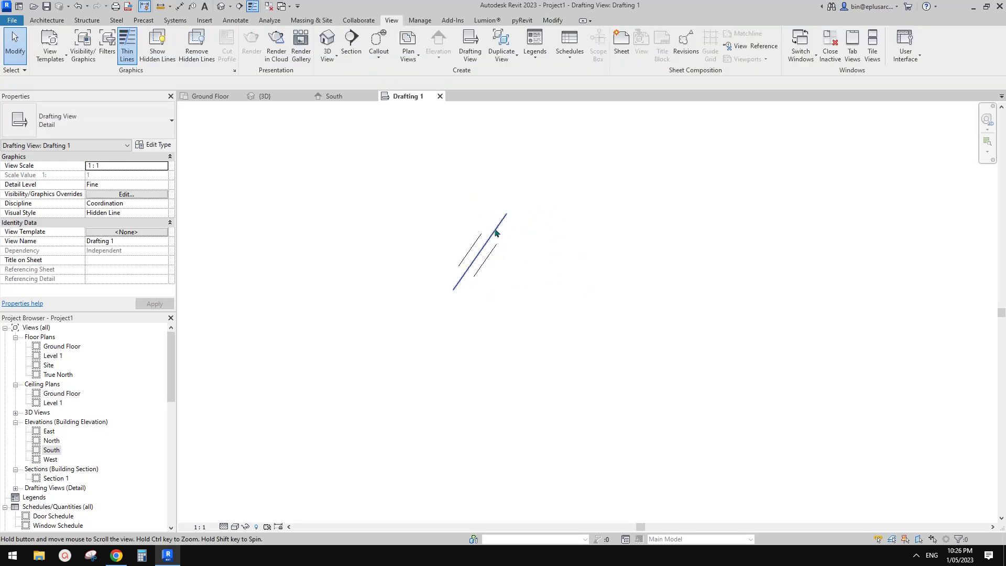
{"action": "key", "text": "d"}
{"action": "key", "text": "l"}
{"action": "left_click", "coordinate": [462, 34]}
{"action": "left_click", "coordinate": [424, 170]}
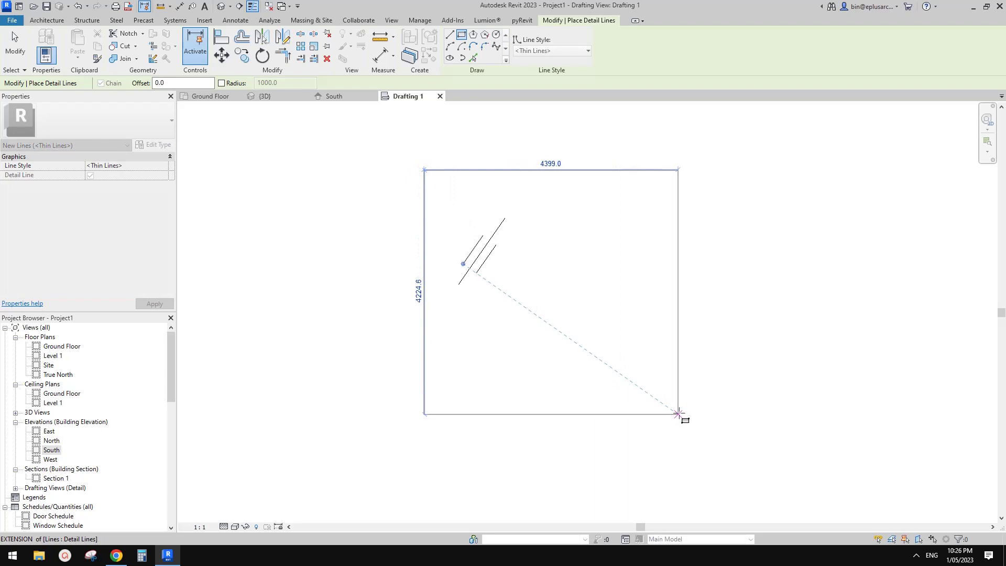
{"action": "left_click", "coordinate": [666, 412]}
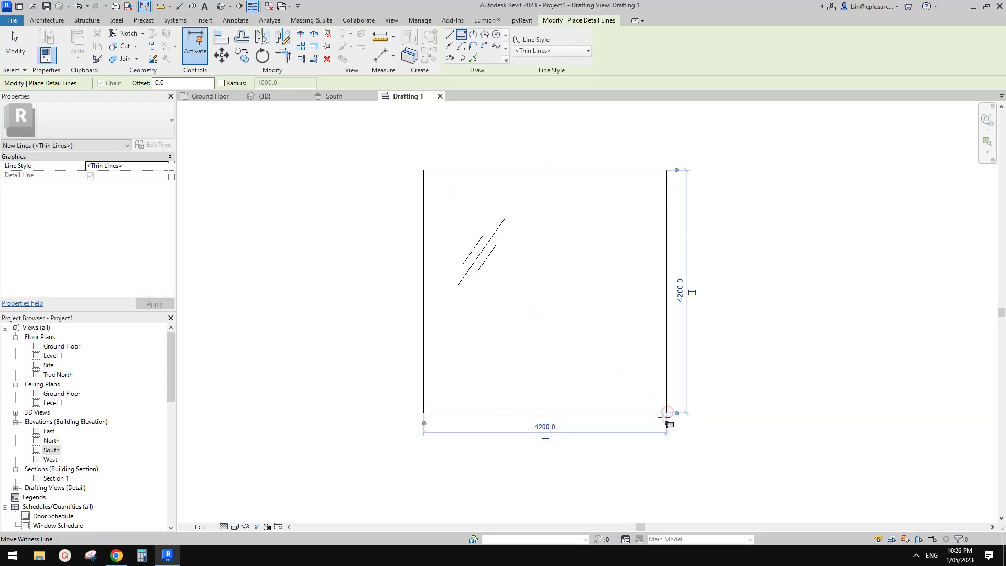
{"action": "key", "text": "Escape"}
{"action": "key", "text": "Escape"}
Step: Copy the three slanted lines diagonally to the lower-right area of the square, about 2600 mm away
{"action": "left_click_drag", "start_coordinate": [503, 278], "coordinate": [476, 240]}
{"action": "key", "text": "c"}
{"action": "key", "text": "o"}
{"action": "left_click", "coordinate": [481, 247]}
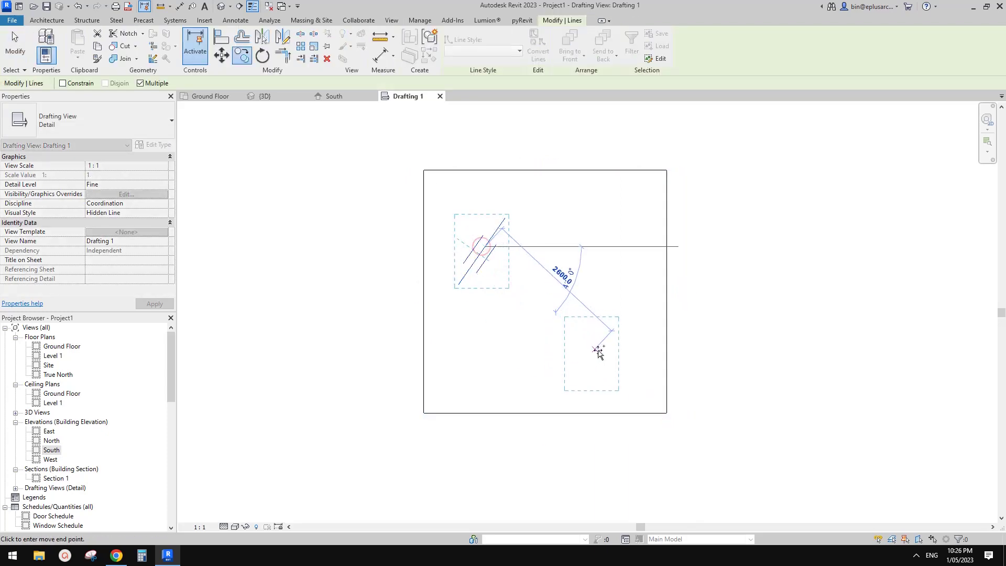
{"action": "left_click", "coordinate": [598, 353]}
{"action": "key", "text": "Escape"}
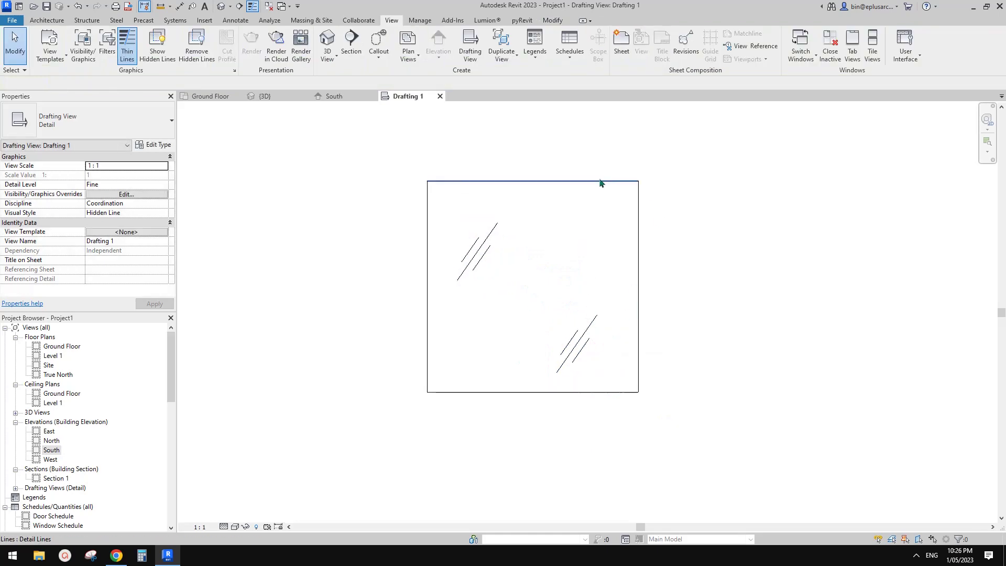
Step: Tighten the boundary around the two line groups by moving its upper edge down and its right edge inward
{"action": "left_click_drag", "start_coordinate": [600, 181], "coordinate": [600, 202]}
{"action": "mouse_move", "coordinate": [638, 231]}
{"action": "left_mouse_down"}
{"action": "mouse_move", "coordinate": [624, 231]}
{"action": "mouse_move", "coordinate": [649, 248]}
{"action": "left_mouse_up"}
{"action": "key", "text": "Escape"}
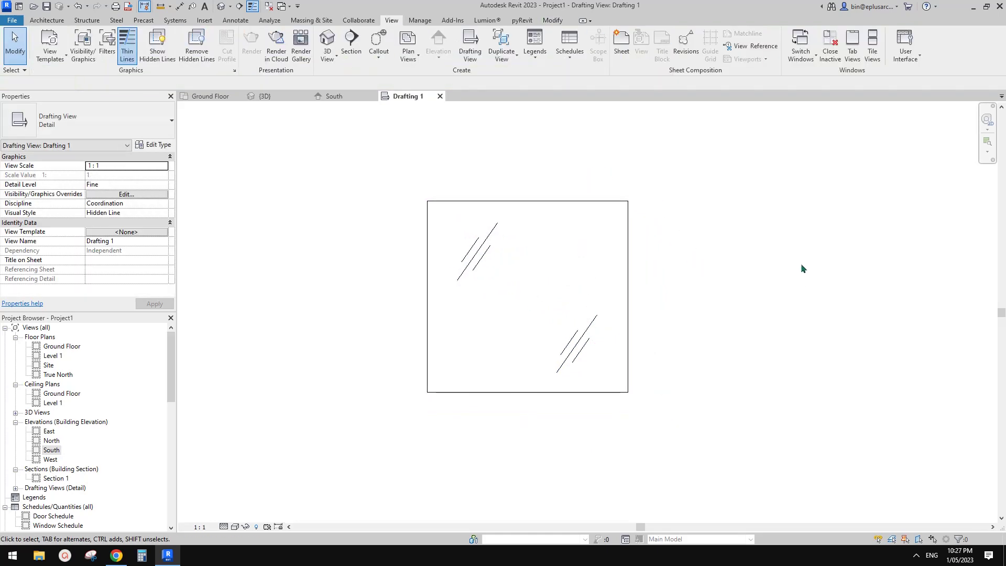
Step: Examine the pyRevit Make Pattern options for existing patterns, pattern type and export units, and close the dialog
{"action": "scroll", "coordinate": [676, 257], "scroll_direction": "up", "scroll_amount": 1}
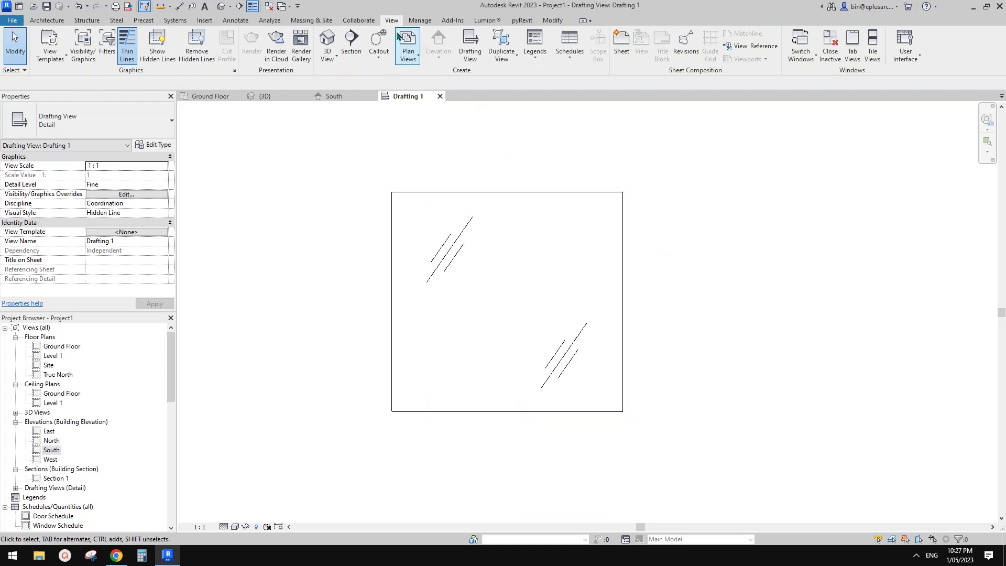
{"action": "left_click", "coordinate": [523, 21]}
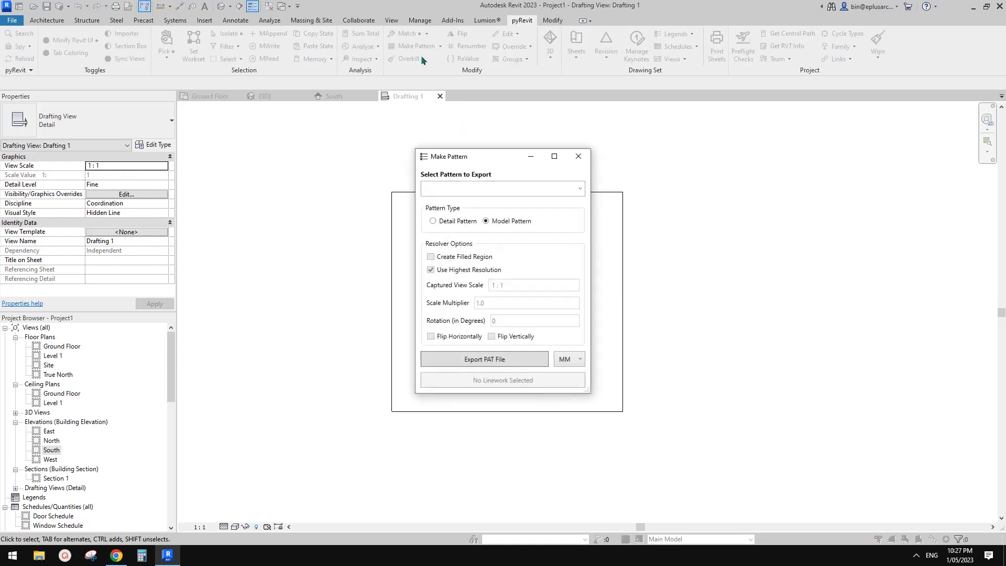
{"action": "left_click_drag", "start_coordinate": [508, 158], "coordinate": [748, 157]}
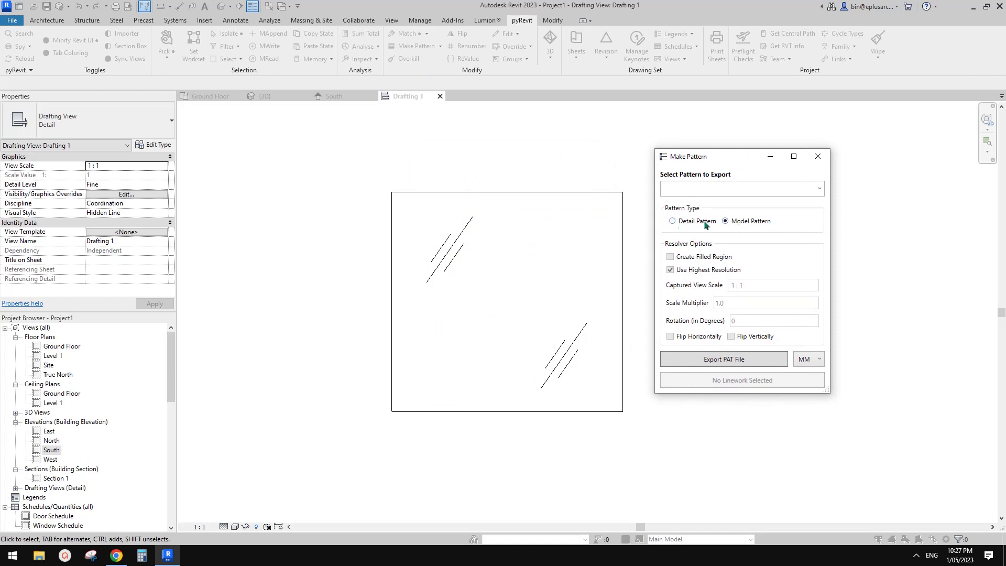
{"action": "left_click", "coordinate": [675, 224]}
{"action": "left_click", "coordinate": [681, 187]}
{"action": "left_click", "coordinate": [819, 188]}
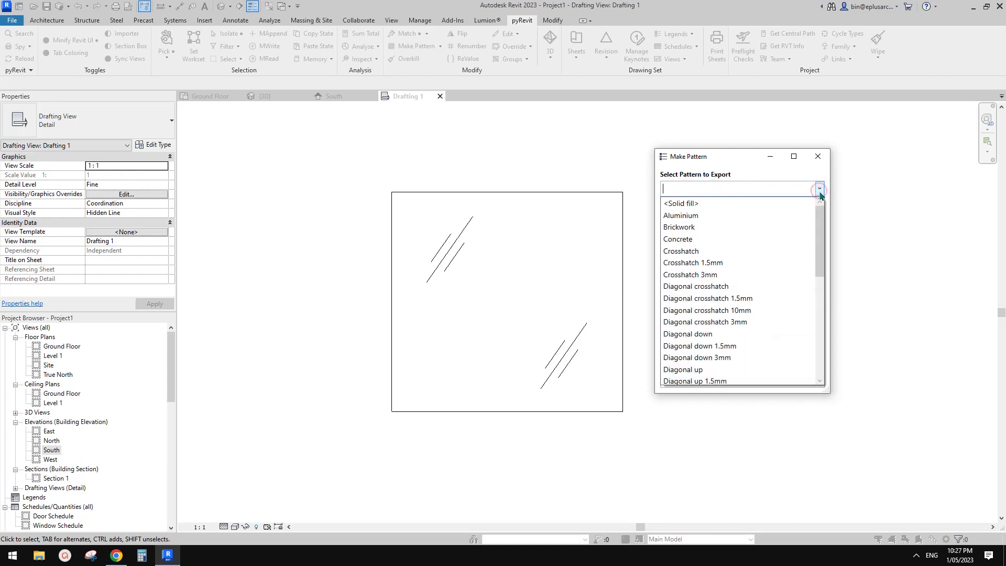
{"action": "left_click", "coordinate": [820, 189]}
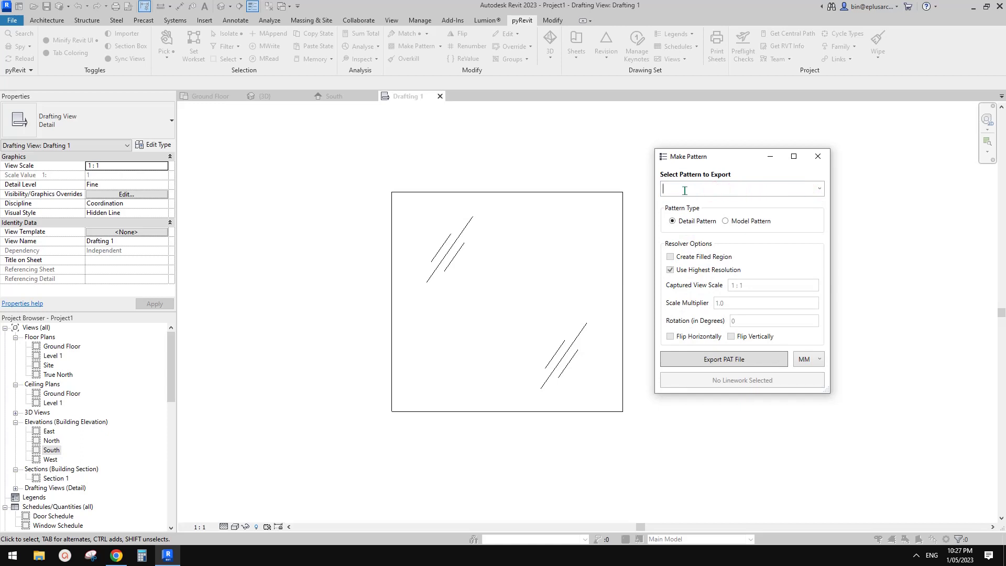
{"action": "type", "text": "GLASS5"}
{"action": "left_click", "coordinate": [819, 188]}
{"action": "left_click", "coordinate": [818, 188]}
{"action": "left_click", "coordinate": [747, 159]}
{"action": "left_click", "coordinate": [818, 359]}
{"action": "left_click", "coordinate": [818, 358]}
{"action": "left_click", "coordinate": [818, 156]}
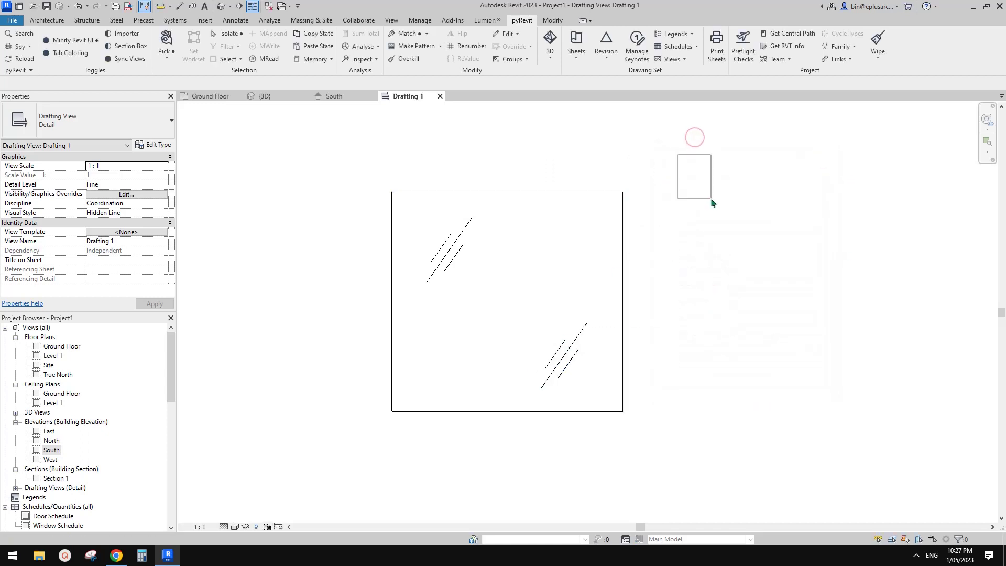
Step: Select all six slanted lines and set up a new Detail Pattern named glass5 in pyRevit Make Pattern
{"action": "left_click_drag", "start_coordinate": [589, 378], "coordinate": [420, 218]}
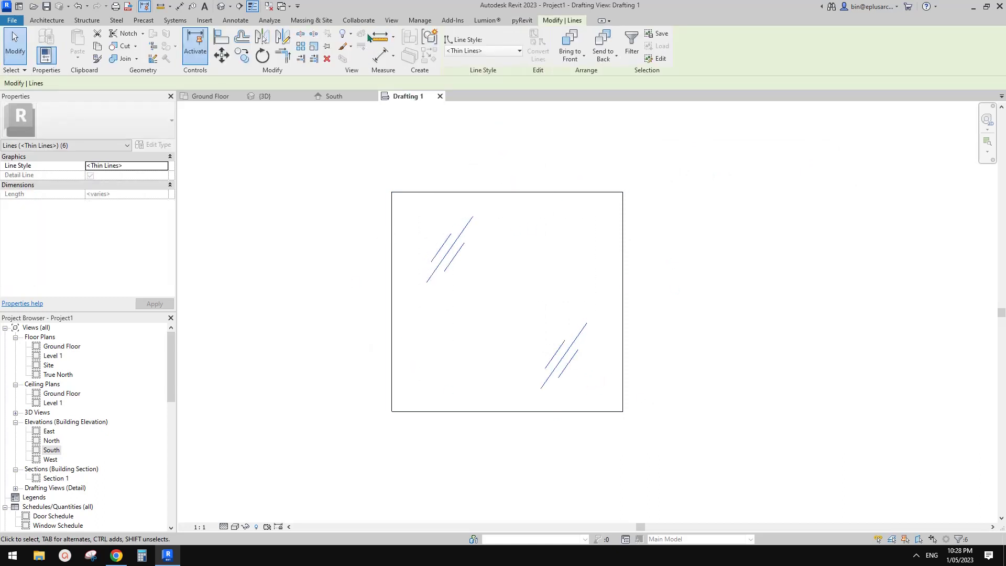
{"action": "left_click", "coordinate": [522, 20]}
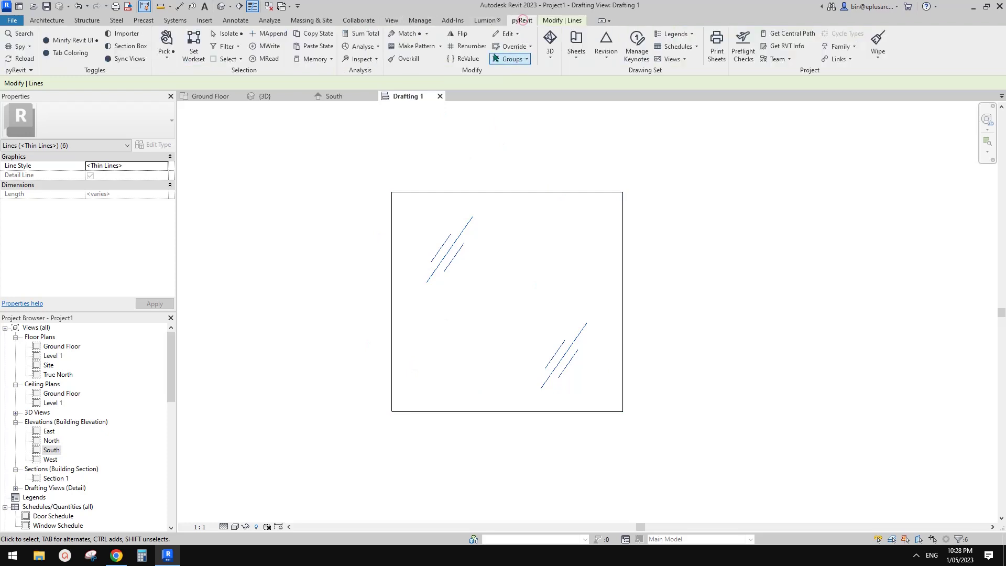
{"action": "left_click", "coordinate": [411, 47]}
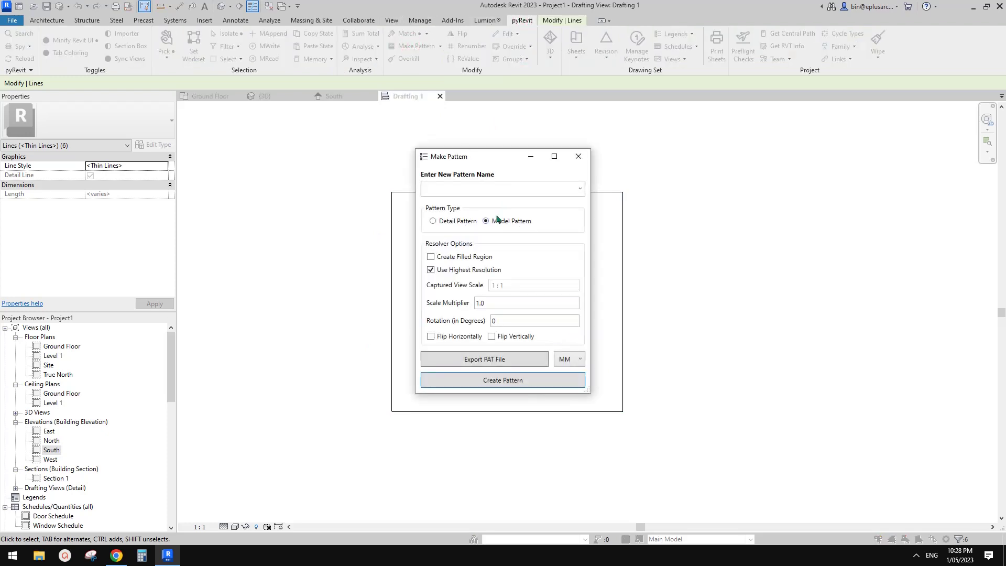
{"action": "left_click_drag", "start_coordinate": [478, 159], "coordinate": [617, 167]}
{"action": "type", "text": "g"}
{"action": "left_click", "coordinate": [603, 199]}
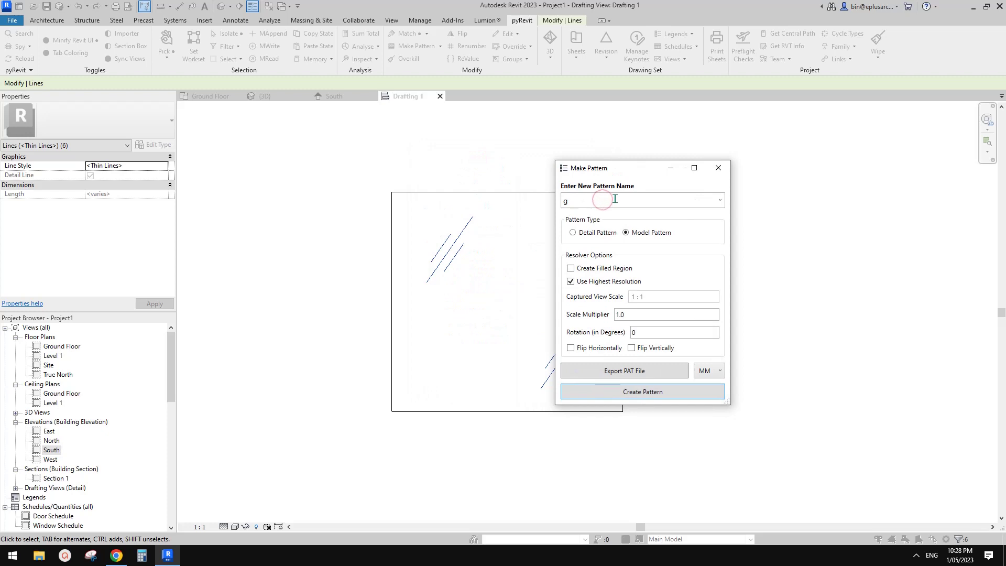
{"action": "type", "text": "lass5"}
{"action": "left_click", "coordinate": [572, 233]}
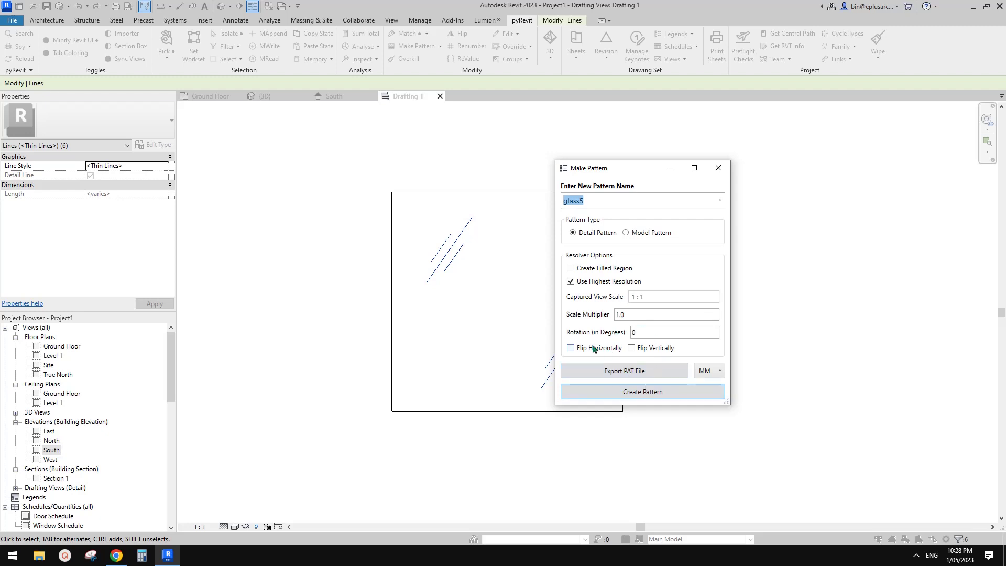
Step: Try to create the detail pattern using the boundary's two upper corners as its area, and close the error report
{"action": "left_click", "coordinate": [650, 393]}
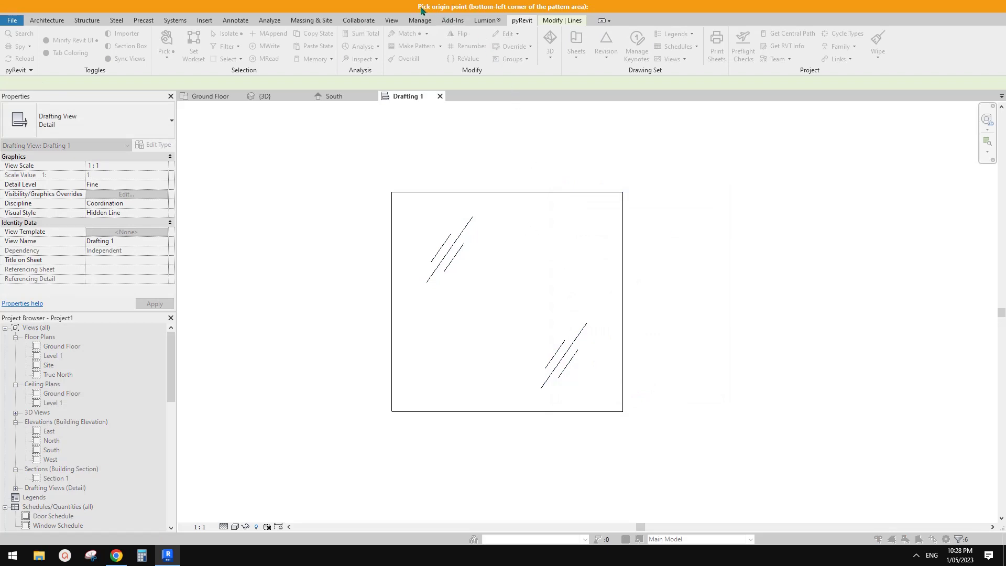
{"action": "left_click", "coordinate": [392, 193]}
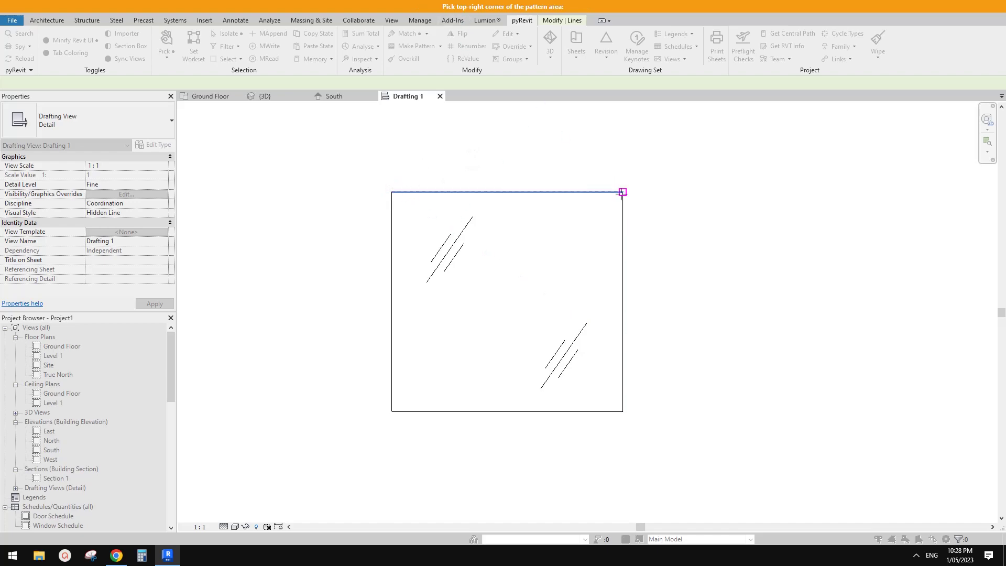
{"action": "left_click", "coordinate": [622, 192]}
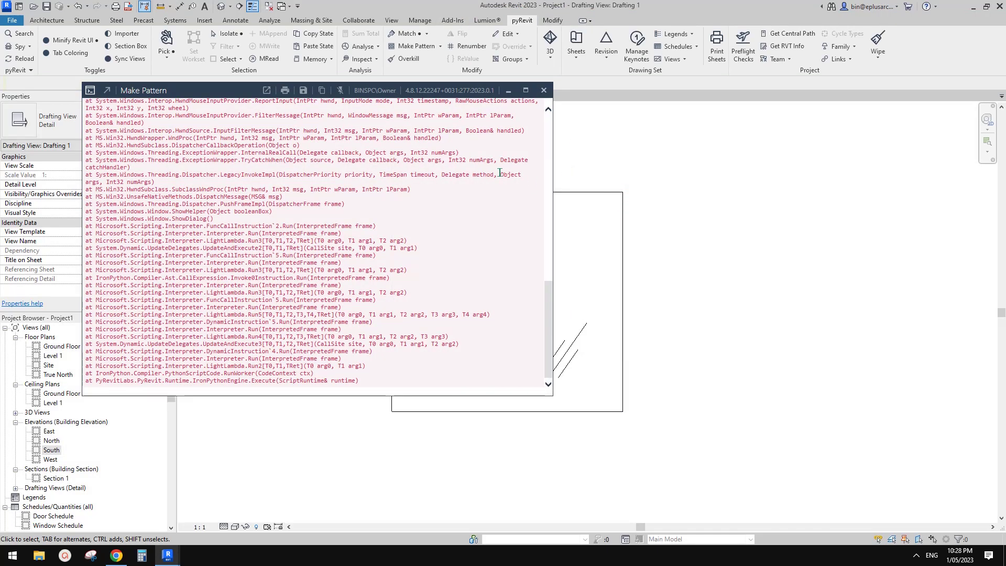
{"action": "left_click_drag", "start_coordinate": [547, 301], "coordinate": [425, 392]}
{"action": "left_click", "coordinate": [543, 92]}
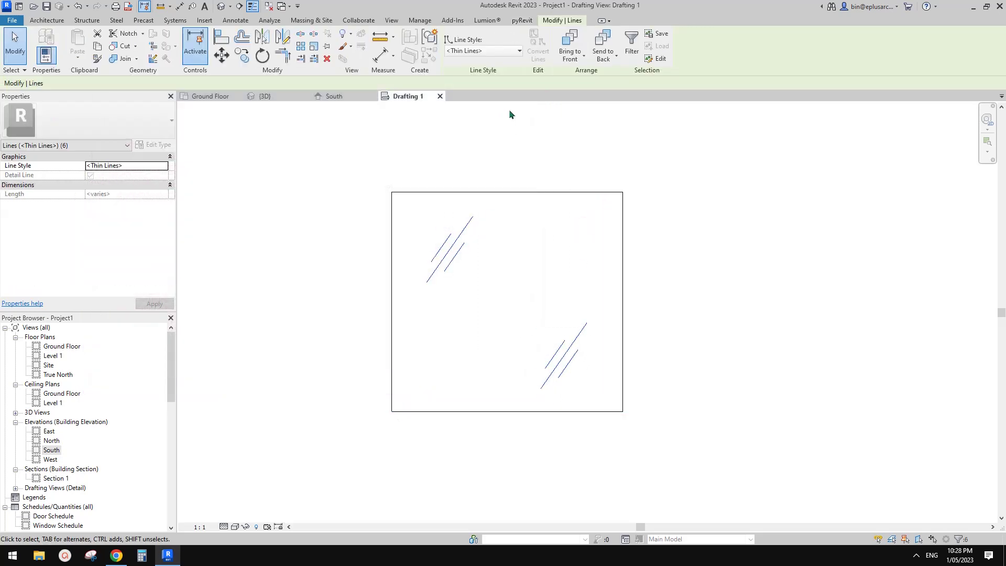
Step: Create a Model Pattern named glass5 from the six lines, bounded by the rectangle's bottom-left and top-right corners
{"action": "left_click", "coordinate": [522, 20]}
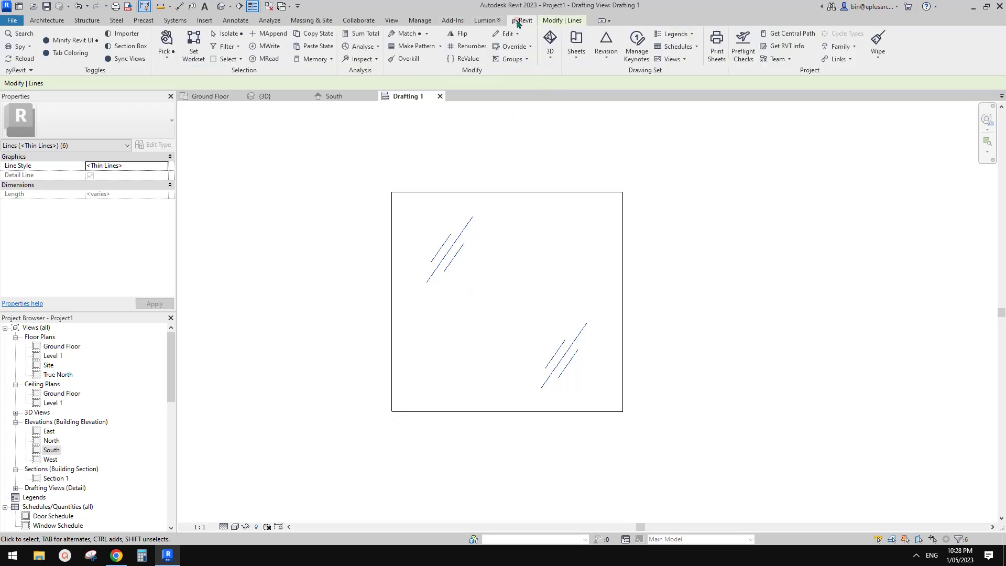
{"action": "left_click", "coordinate": [410, 47]}
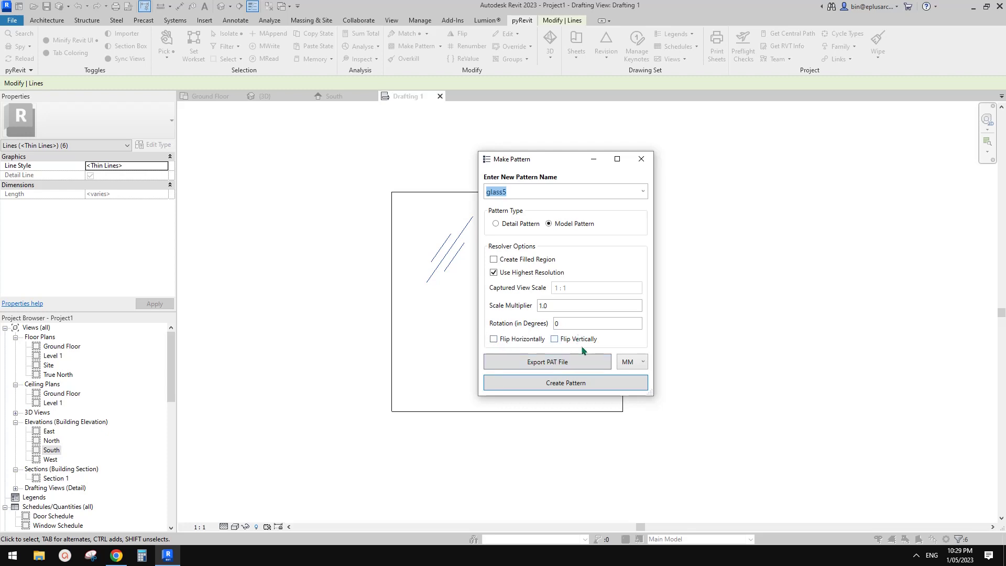
{"action": "left_click", "coordinate": [559, 383]}
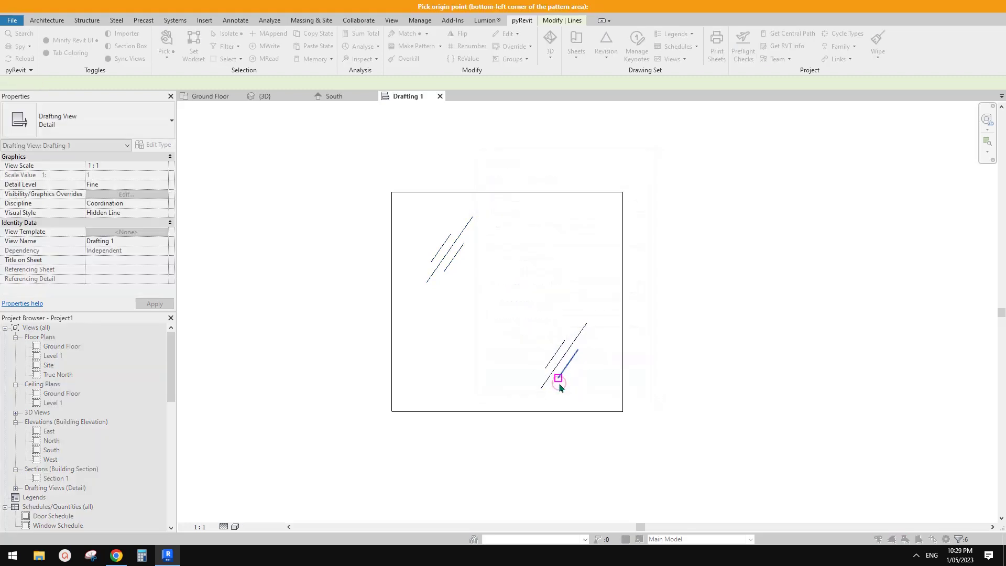
{"action": "left_click", "coordinate": [392, 411]}
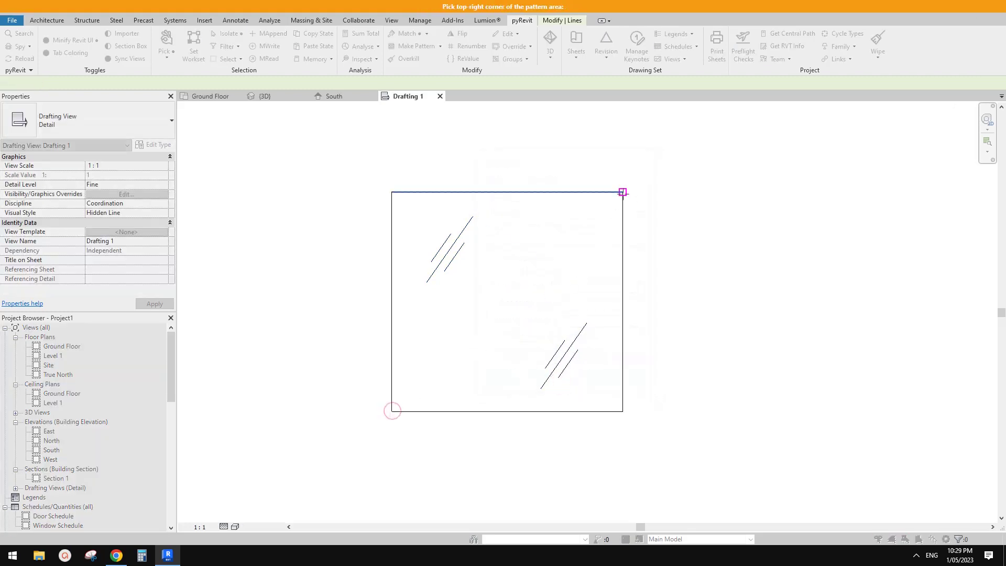
{"action": "left_click", "coordinate": [623, 192]}
{"action": "left_click_drag", "start_coordinate": [509, 217], "coordinate": [568, 213]}
{"action": "left_click", "coordinate": [626, 265]}
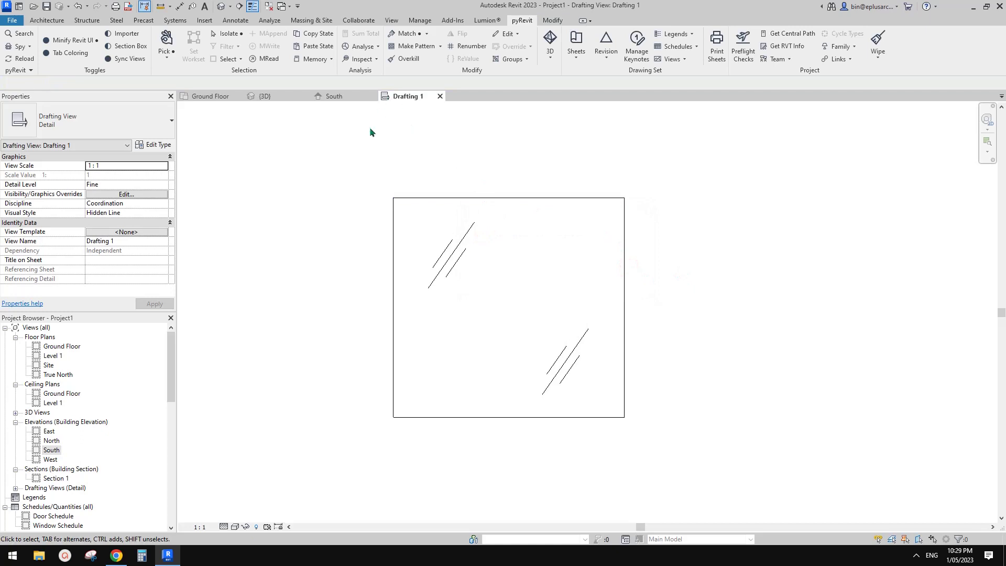
Step: Close the inactive views and locate the glass5 pattern among the Model fill patterns
{"action": "left_click", "coordinate": [269, 6]}
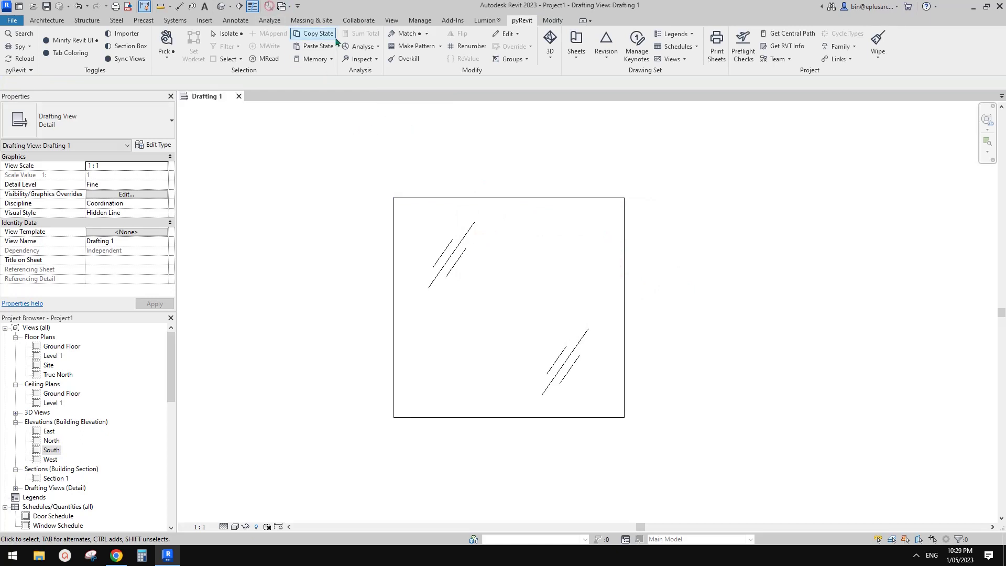
{"action": "left_click", "coordinate": [419, 21]}
{"action": "left_click", "coordinate": [453, 58]}
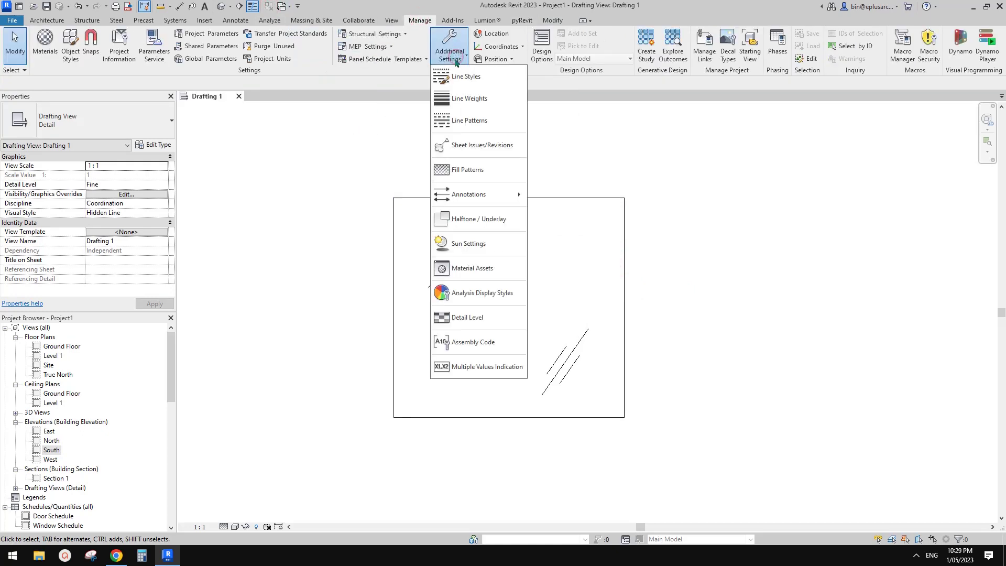
{"action": "left_click", "coordinate": [474, 172]}
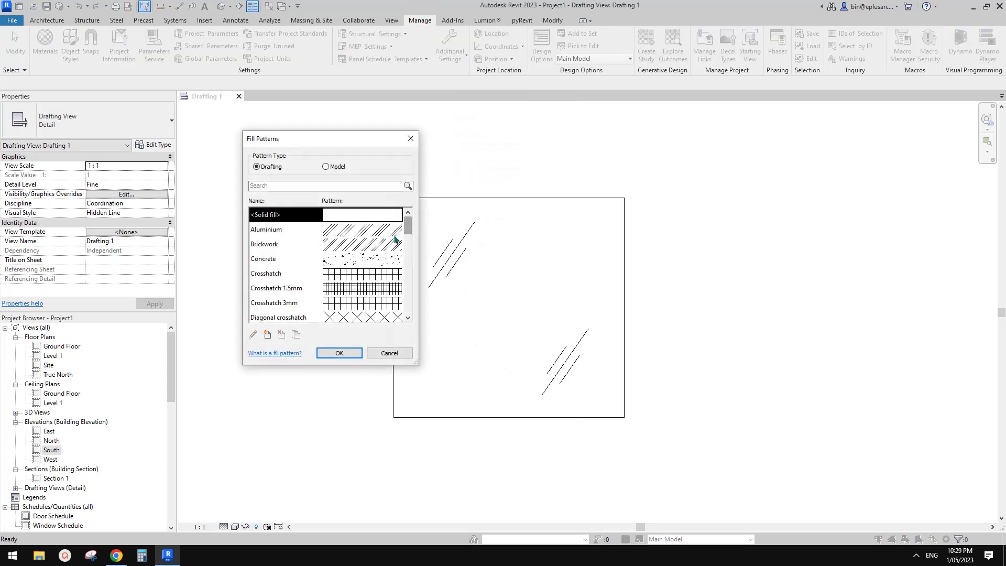
{"action": "left_click", "coordinate": [274, 266]}
{"action": "key", "text": "g"}
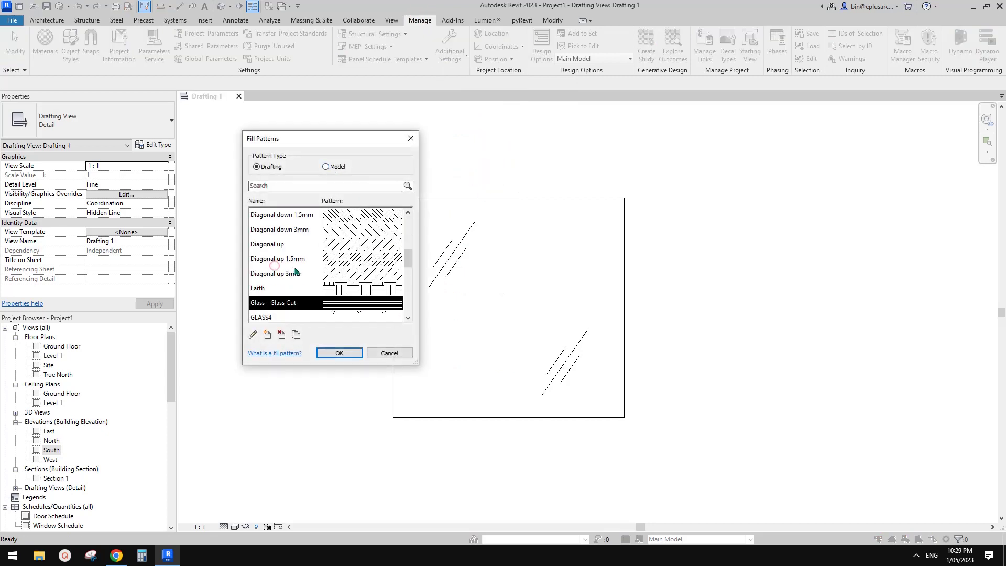
{"action": "left_click", "coordinate": [326, 167]}
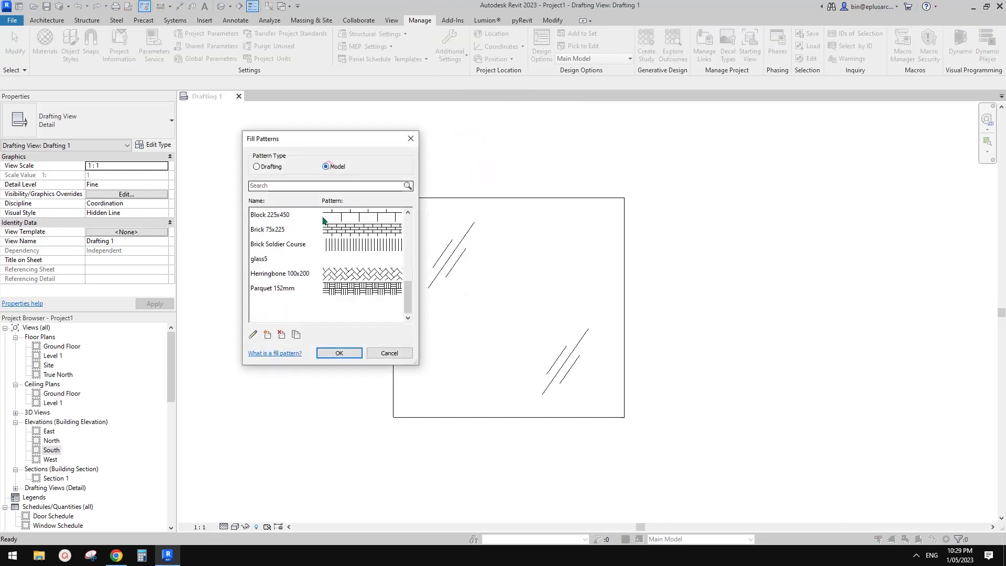
{"action": "left_click", "coordinate": [265, 260]}
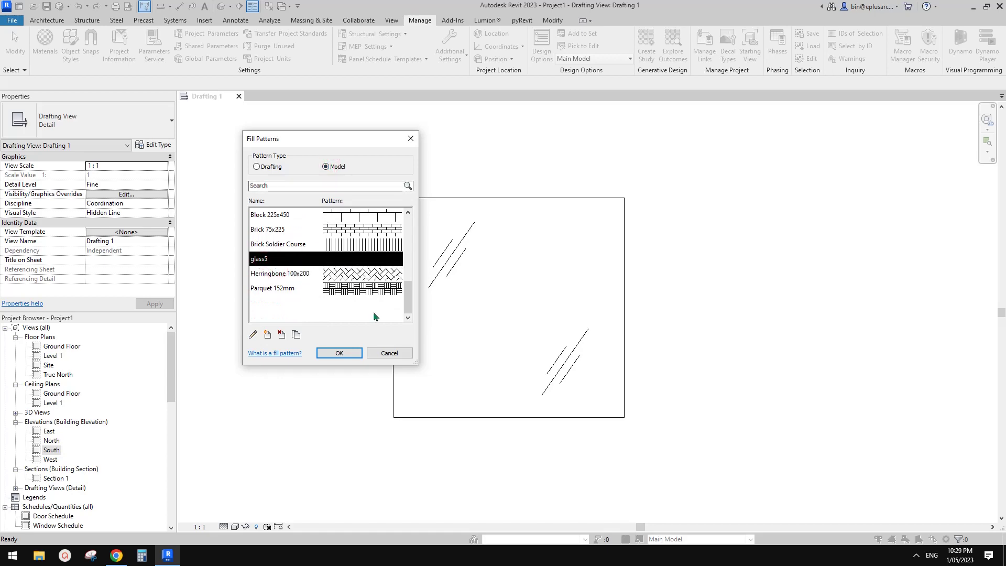
Step: Close the fill patterns list, select a glazed curtain panel in the 3D view and open its type properties
{"action": "left_click", "coordinate": [393, 353]}
{"action": "left_click", "coordinate": [221, 6]}
{"action": "scroll", "coordinate": [427, 274], "scroll_direction": "up", "scroll_amount": 4}
{"action": "left_click", "coordinate": [440, 274]}
{"action": "left_click", "coordinate": [440, 272]}
{"action": "left_click", "coordinate": [159, 144]}
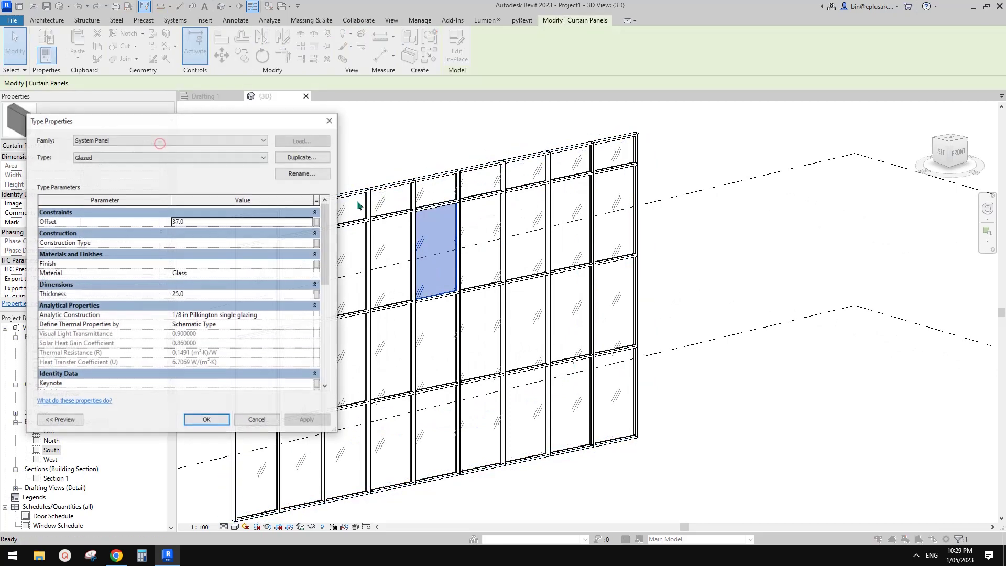
Step: Set the Glass material's foreground surface pattern to the model pattern glass5 for the Glazed panel type
{"action": "left_click", "coordinate": [309, 273]}
{"action": "left_click", "coordinate": [316, 273]}
{"action": "left_click", "coordinate": [596, 217]}
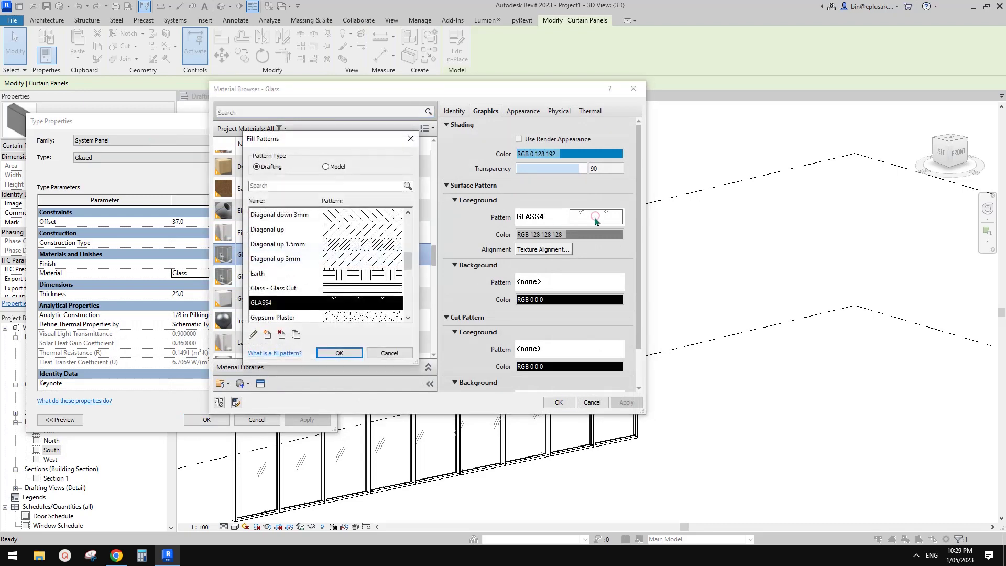
{"action": "left_click", "coordinate": [325, 166]}
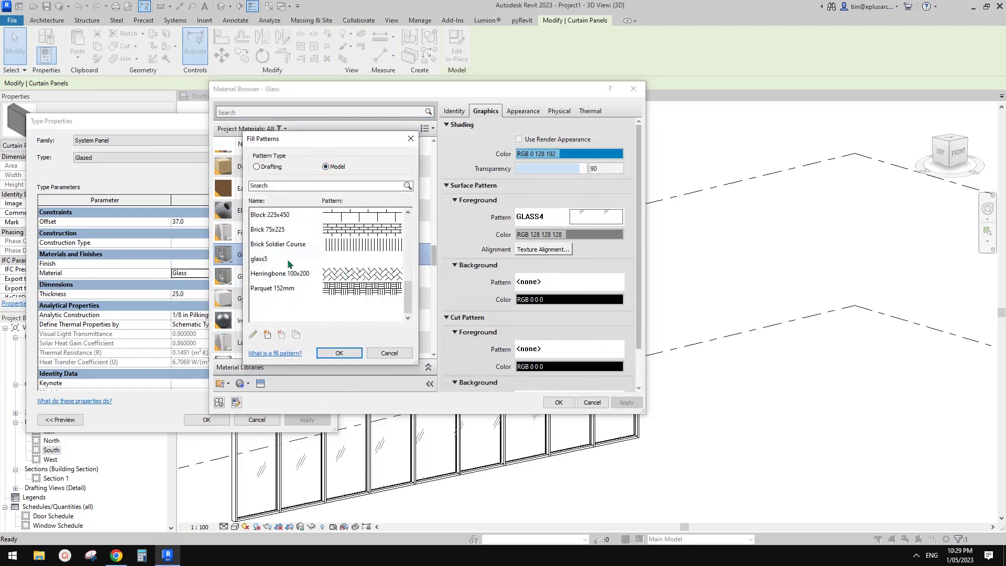
{"action": "left_click", "coordinate": [259, 259]}
{"action": "left_click", "coordinate": [339, 353]}
{"action": "left_click", "coordinate": [566, 406]}
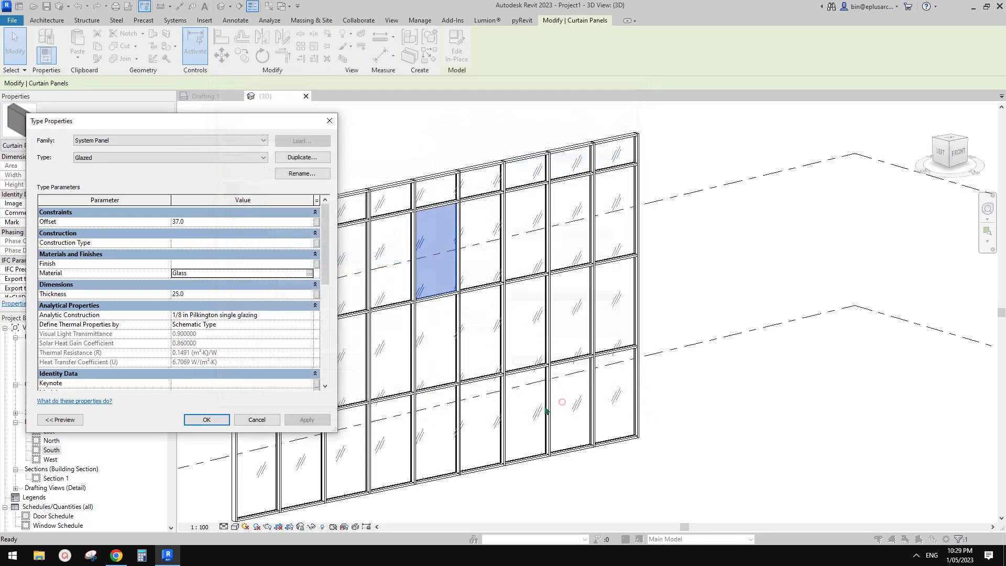
{"action": "left_click", "coordinate": [213, 422]}
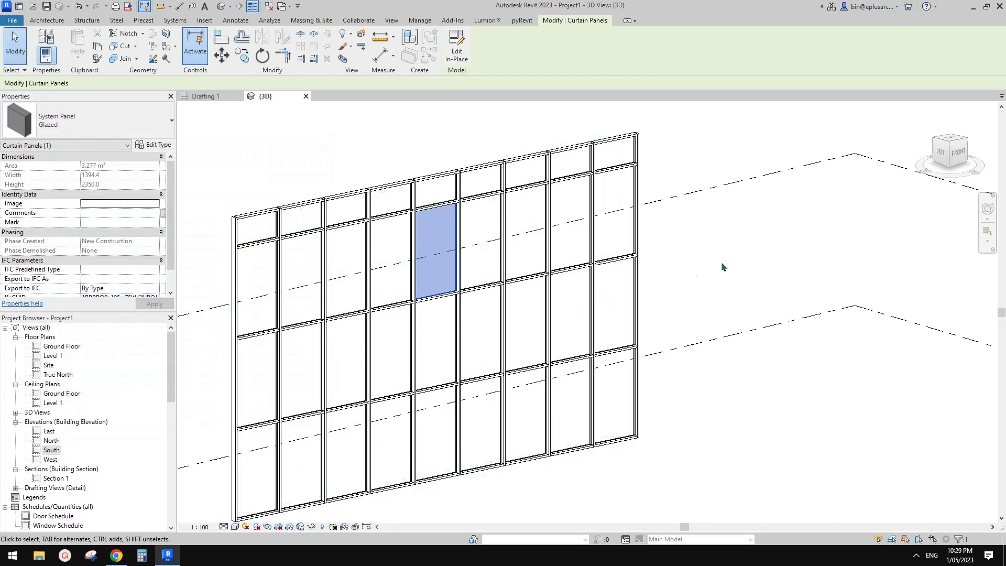
Step: Examine how the curtain wall panels display the new surface pattern in the 3D view and the South elevation
{"action": "middle_click_drag", "start_coordinate": [721, 262], "coordinate": [712, 303], "text": "shift"}
{"action": "double_click", "coordinate": [51, 450]}
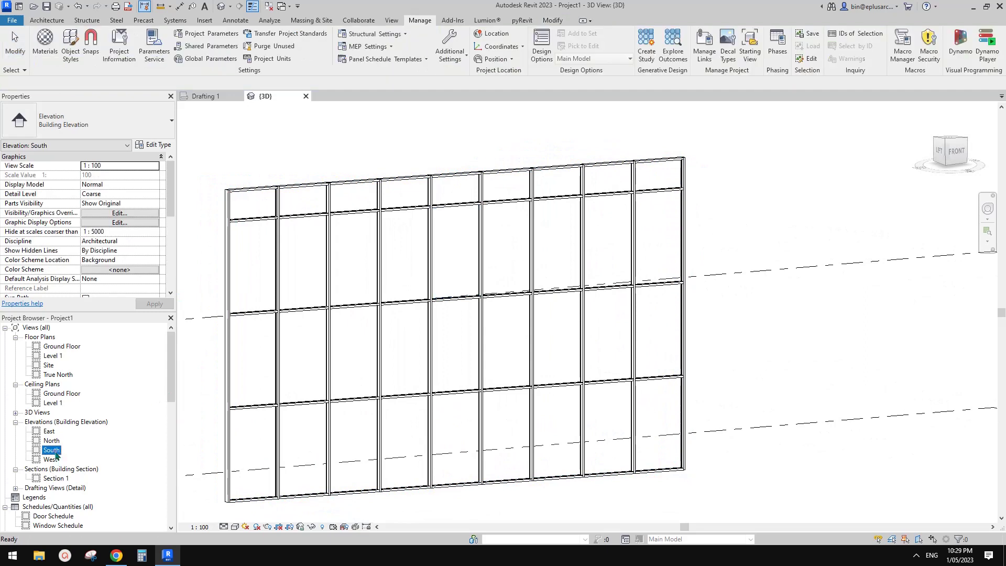
{"action": "scroll", "coordinate": [493, 338], "scroll_direction": "up", "scroll_amount": 2}
{"action": "middle_click_drag", "start_coordinate": [516, 331], "coordinate": [540, 329]}
{"action": "key", "text": "Escape"}
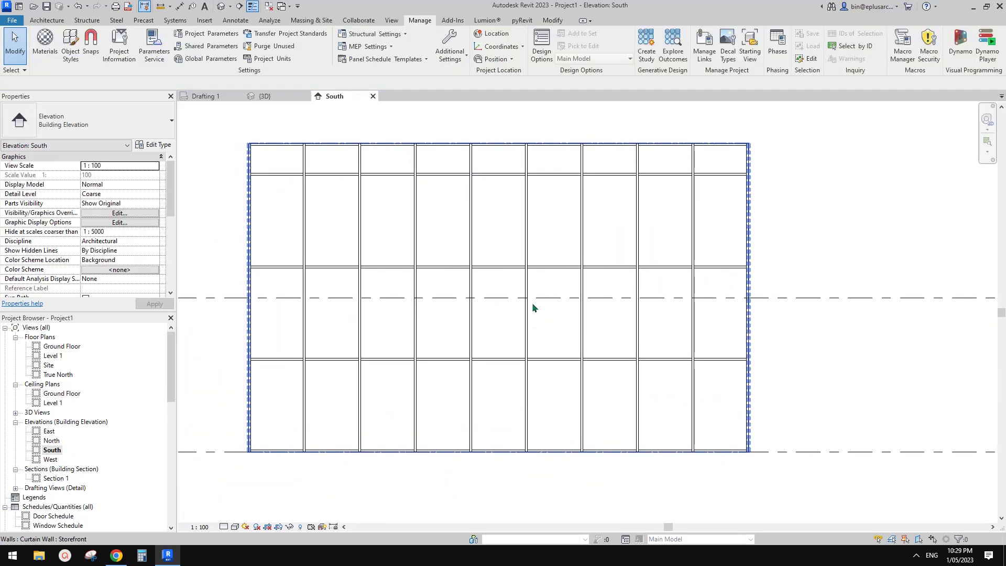
{"action": "key", "text": "Tab"}
{"action": "left_click", "coordinate": [507, 240]}
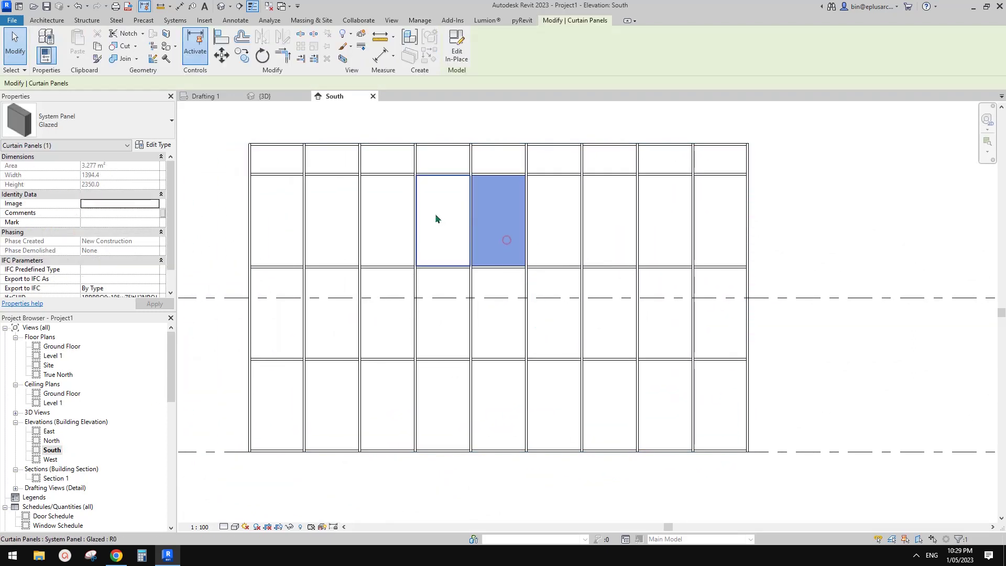
{"action": "middle_click_drag", "start_coordinate": [435, 213], "coordinate": [440, 220]}
{"action": "key", "text": "Escape"}
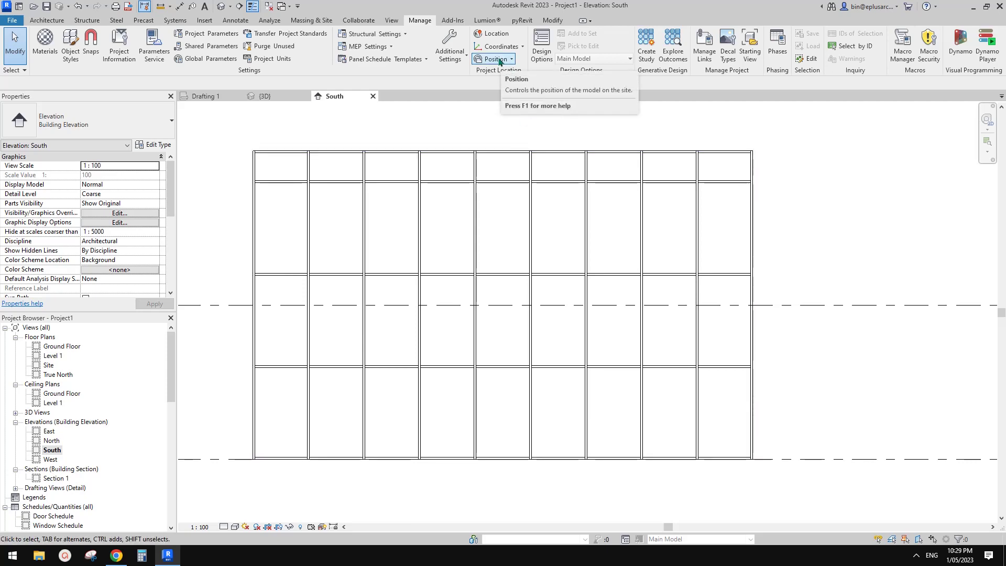
Step: Set the import scale of the glass5 model fill pattern to 0.1
{"action": "left_click", "coordinate": [452, 55]}
{"action": "left_click", "coordinate": [483, 167]}
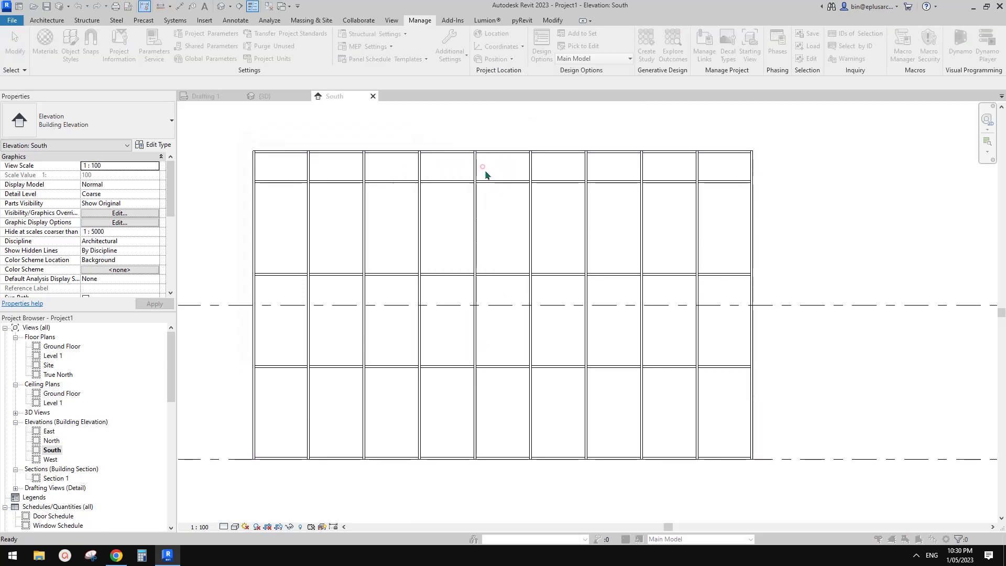
{"action": "left_click", "coordinate": [326, 167]}
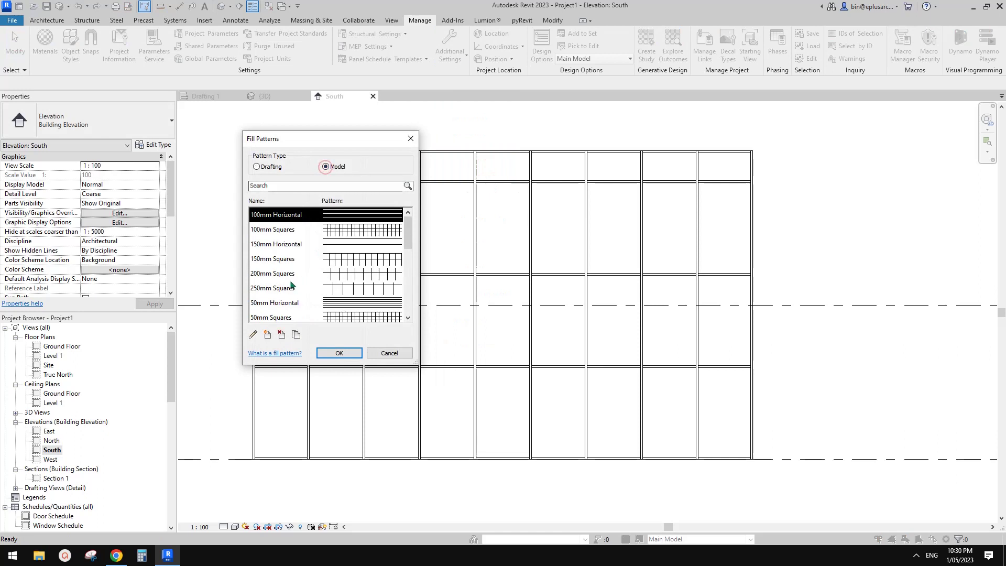
{"action": "left_click", "coordinate": [292, 287]}
{"action": "scroll", "coordinate": [295, 282], "scroll_direction": "down", "scroll_amount": 3}
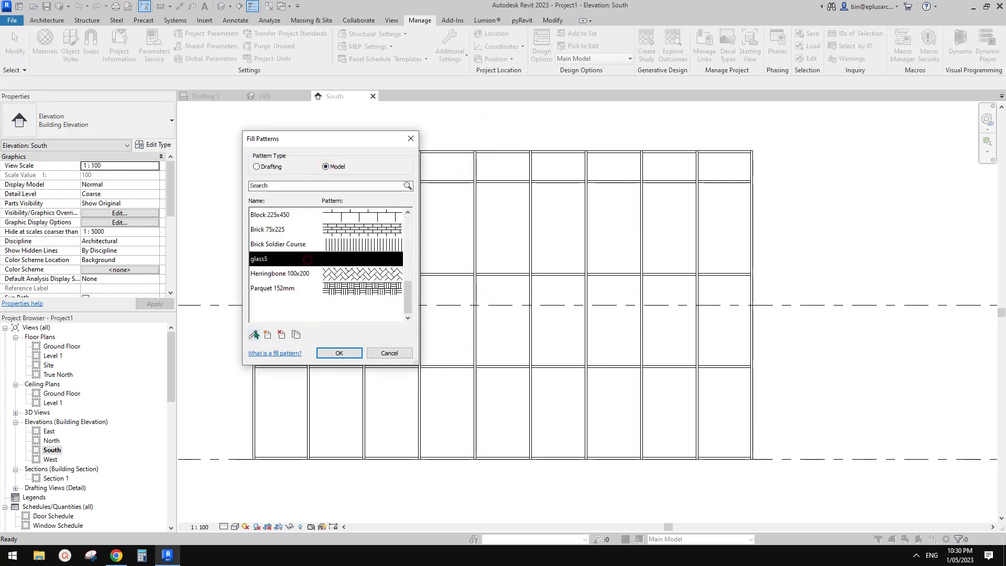
{"action": "left_click", "coordinate": [253, 334]}
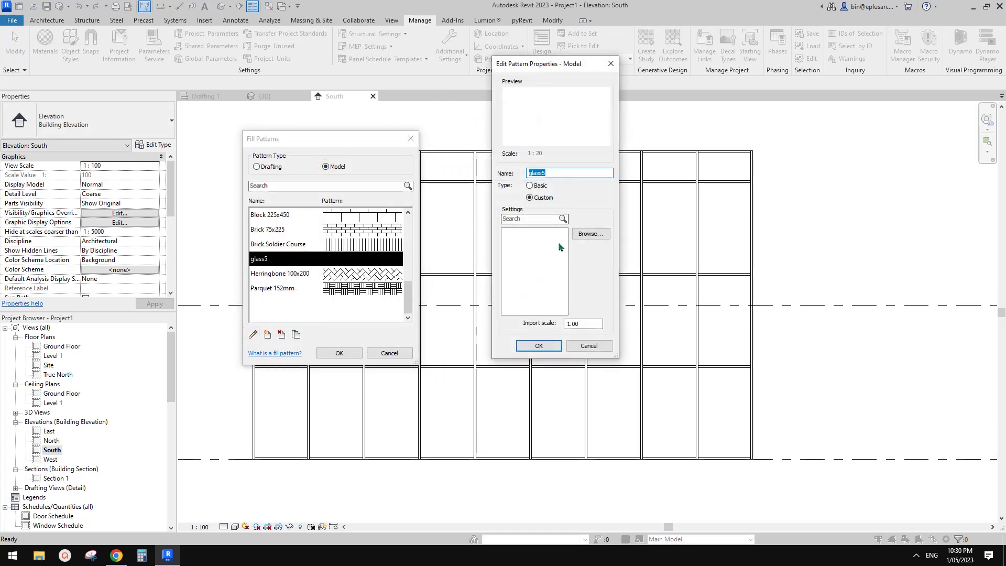
{"action": "left_click", "coordinate": [585, 323]}
{"action": "type", "text": "0.1"}
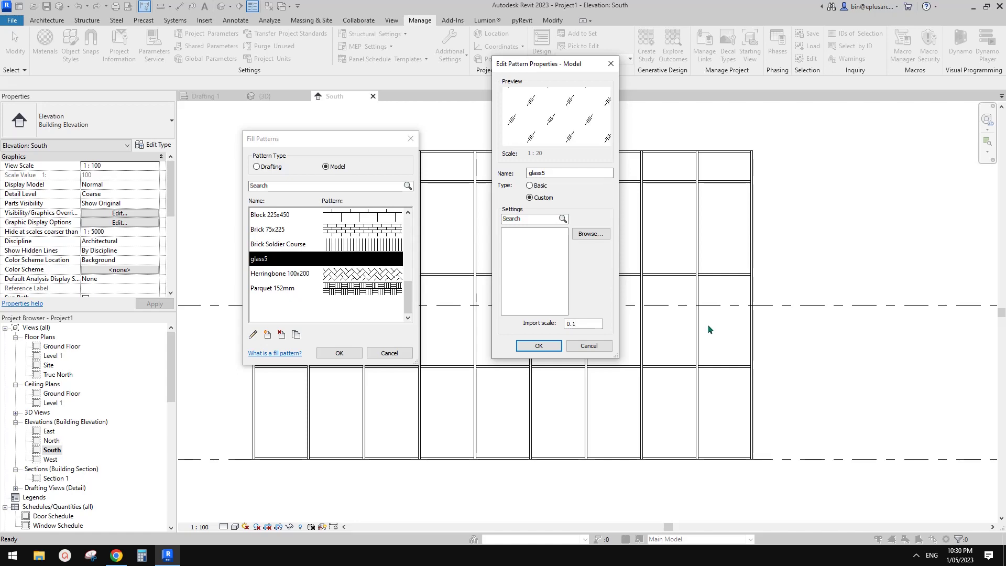
{"action": "left_click", "coordinate": [538, 346]}
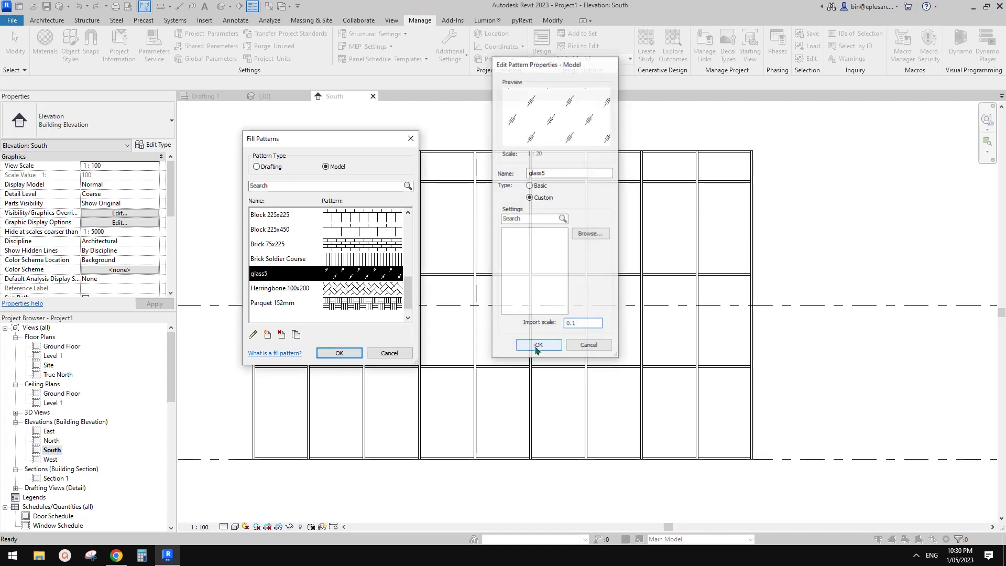
{"action": "left_click", "coordinate": [340, 351]}
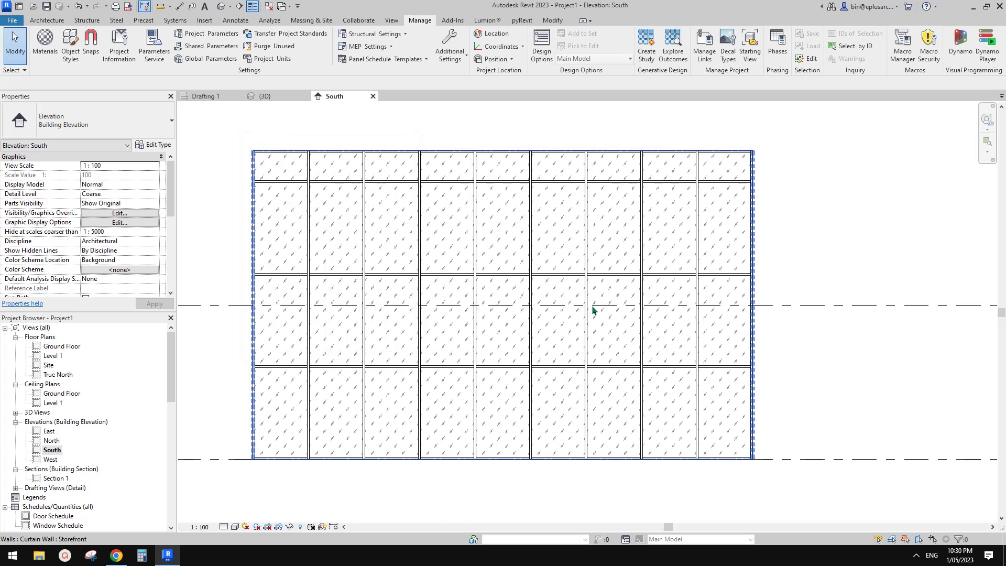
Step: Change the import scale of the glass5 model fill pattern to 0.3
{"action": "left_click", "coordinate": [449, 48]}
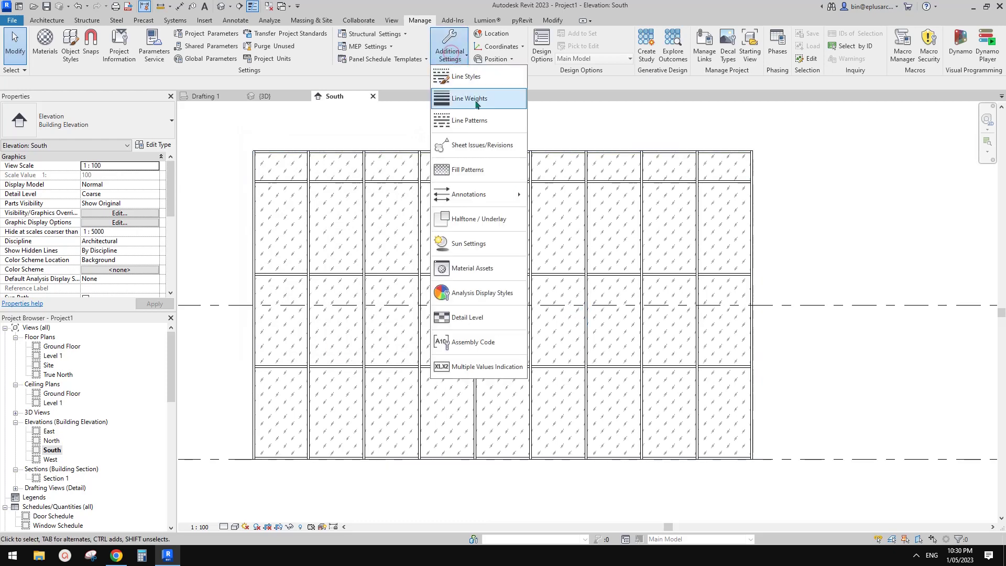
{"action": "left_click", "coordinate": [472, 169]}
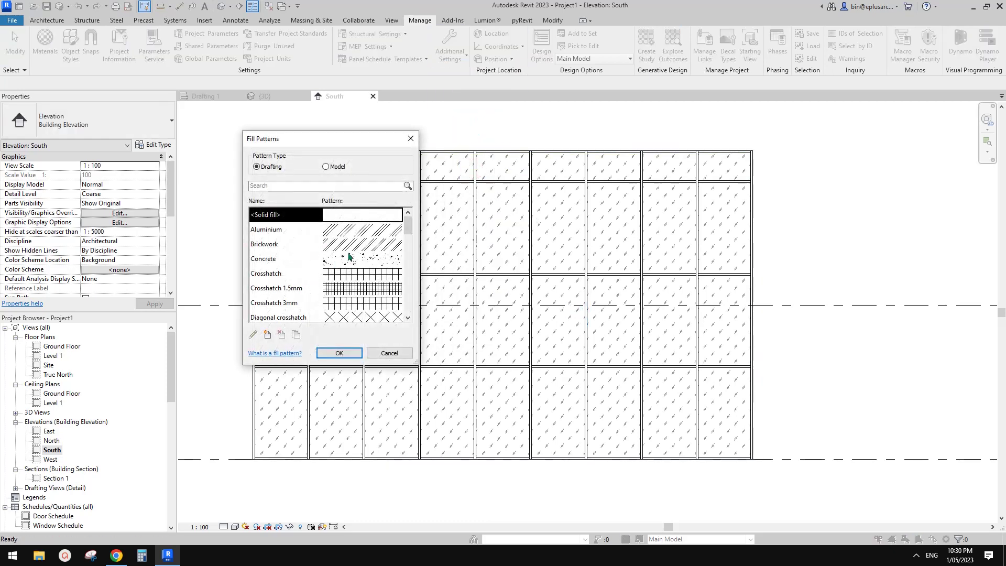
{"action": "scroll", "coordinate": [344, 270], "scroll_direction": "down", "scroll_amount": 2}
{"action": "left_click", "coordinate": [325, 166]}
{"action": "scroll", "coordinate": [332, 278], "scroll_direction": "down", "scroll_amount": 3}
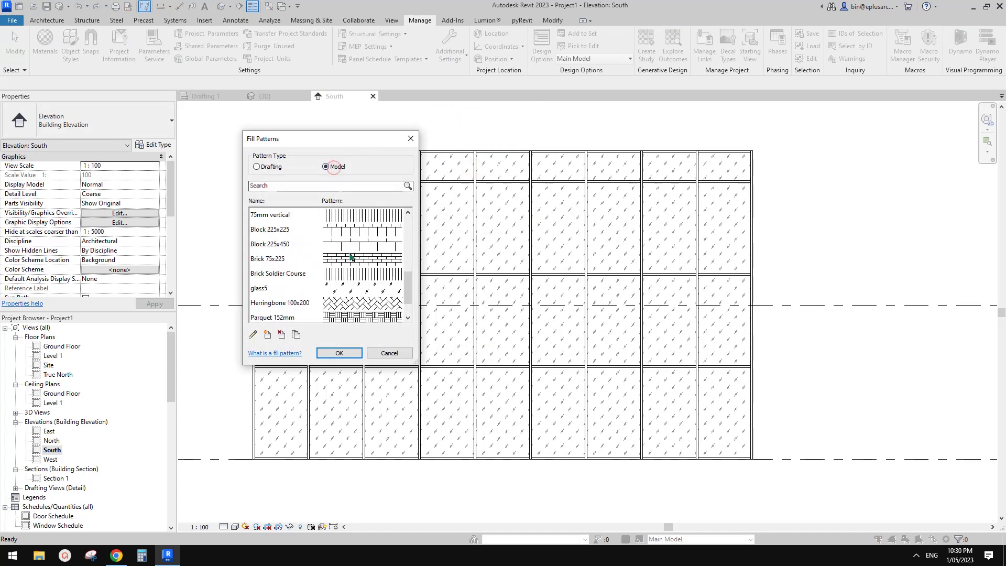
{"action": "left_click", "coordinate": [328, 287]}
{"action": "left_click", "coordinate": [255, 337]}
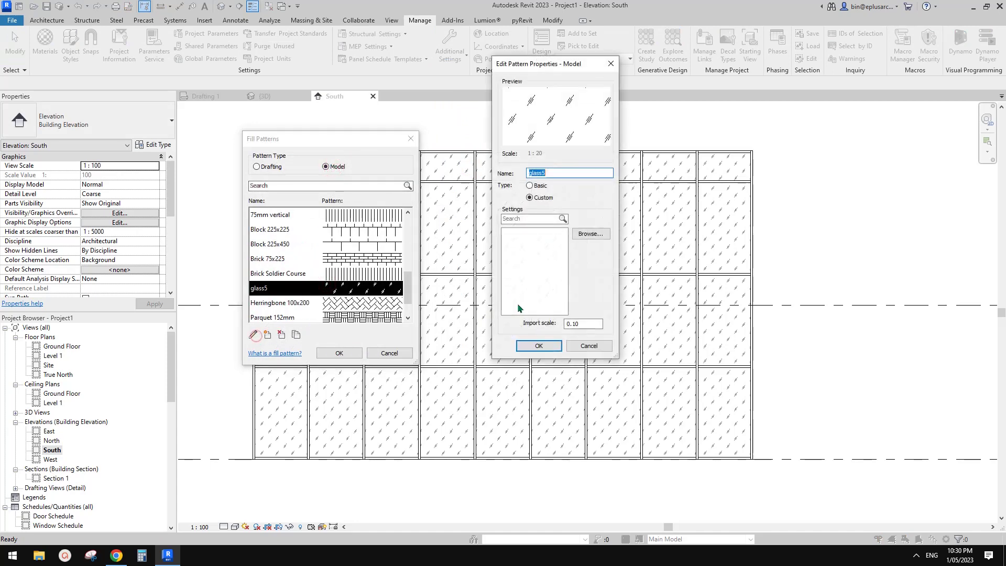
{"action": "left_click_drag", "start_coordinate": [583, 325], "coordinate": [536, 325]}
{"action": "type", "text": "0.5"}
{"action": "left_click", "coordinate": [548, 344]}
{"action": "left_click", "coordinate": [351, 353]}
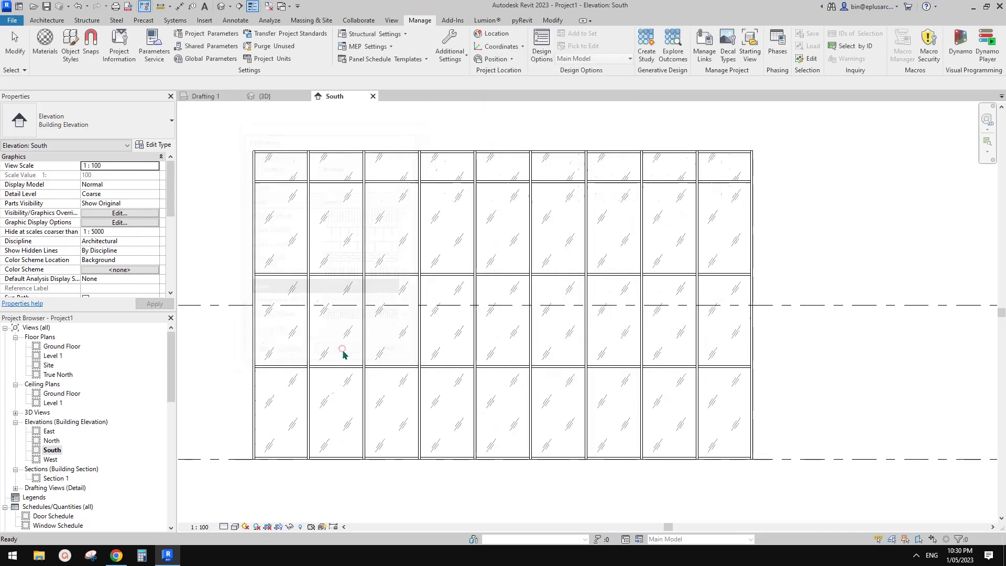
Step: Inspect the glass5 pattern on the curtain wall in the South elevation and from several angles in 3D
{"action": "scroll", "coordinate": [818, 247], "scroll_direction": "down", "scroll_amount": 1}
{"action": "middle_click_drag", "start_coordinate": [821, 255], "coordinate": [806, 264]}
{"action": "left_click", "coordinate": [221, 6]}
{"action": "middle_click_drag", "start_coordinate": [599, 270], "coordinate": [685, 308], "text": "shift"}
{"action": "middle_click_drag", "start_coordinate": [620, 283], "coordinate": [702, 294], "text": "shift"}
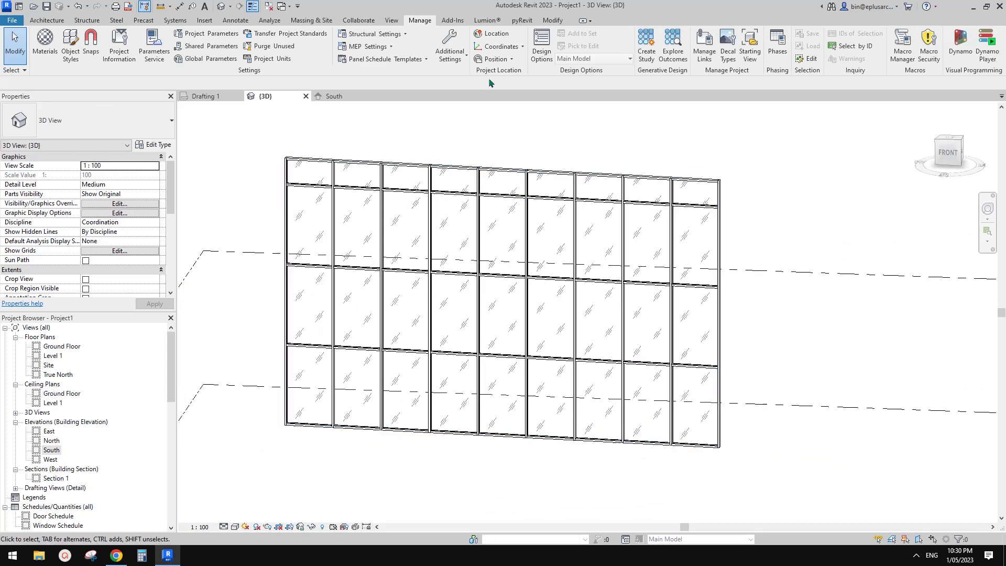
Step: Raise the import scale of the glass5 model fill pattern to 0.5
{"action": "left_click", "coordinate": [449, 54]}
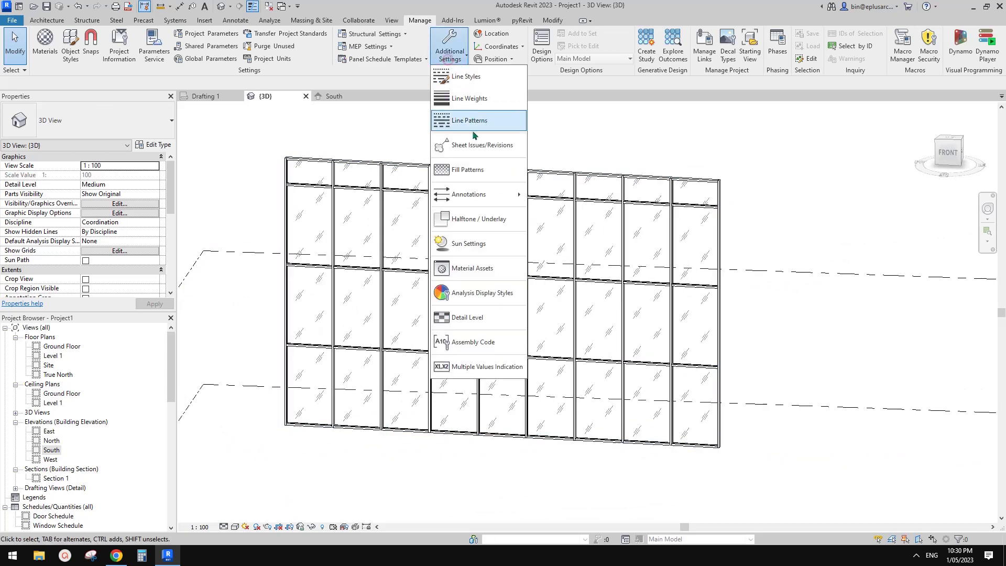
{"action": "left_click", "coordinate": [473, 169]}
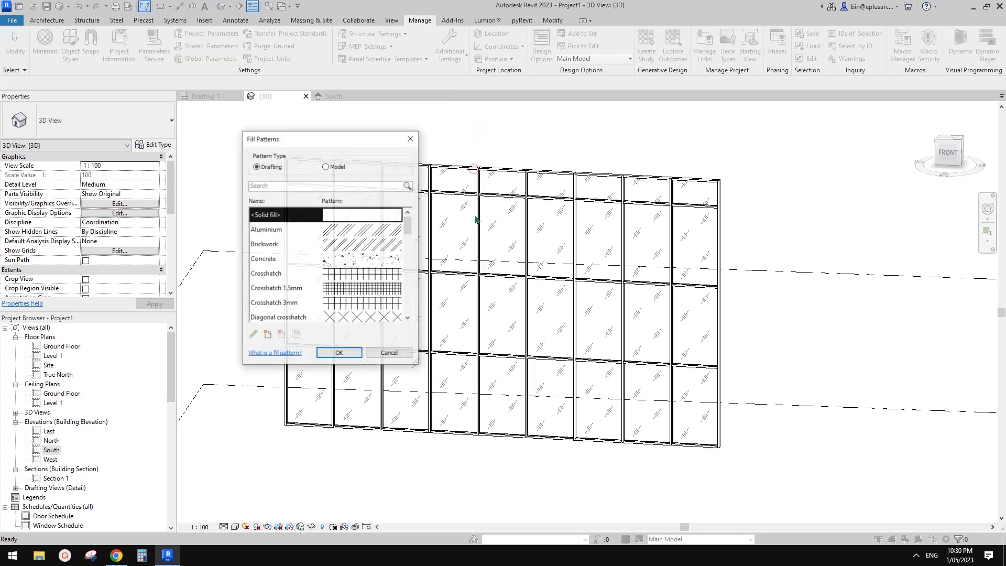
{"action": "left_click", "coordinate": [325, 166]}
{"action": "scroll", "coordinate": [293, 262], "scroll_direction": "down", "scroll_amount": 3}
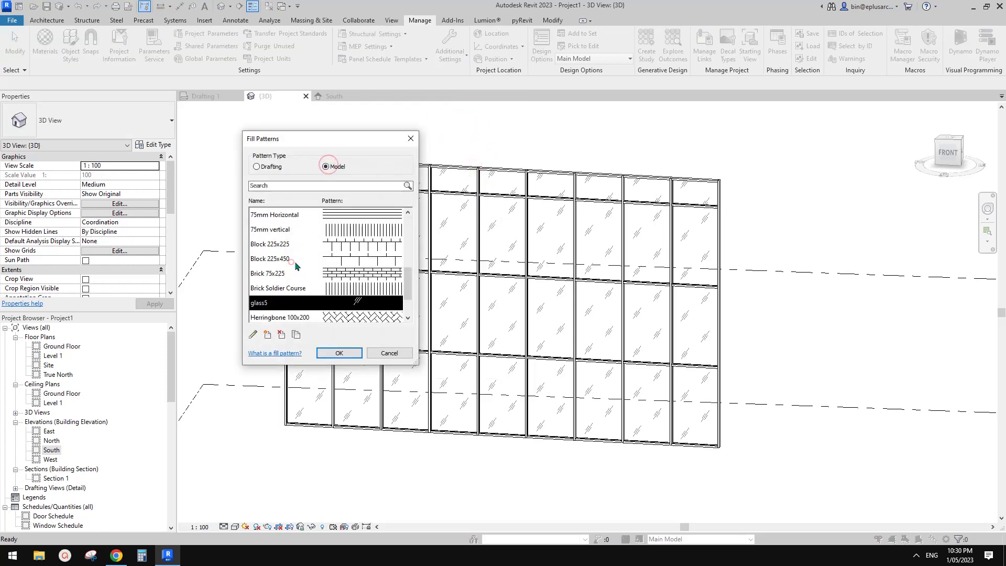
{"action": "left_click", "coordinate": [292, 259]}
{"action": "left_click", "coordinate": [252, 334]}
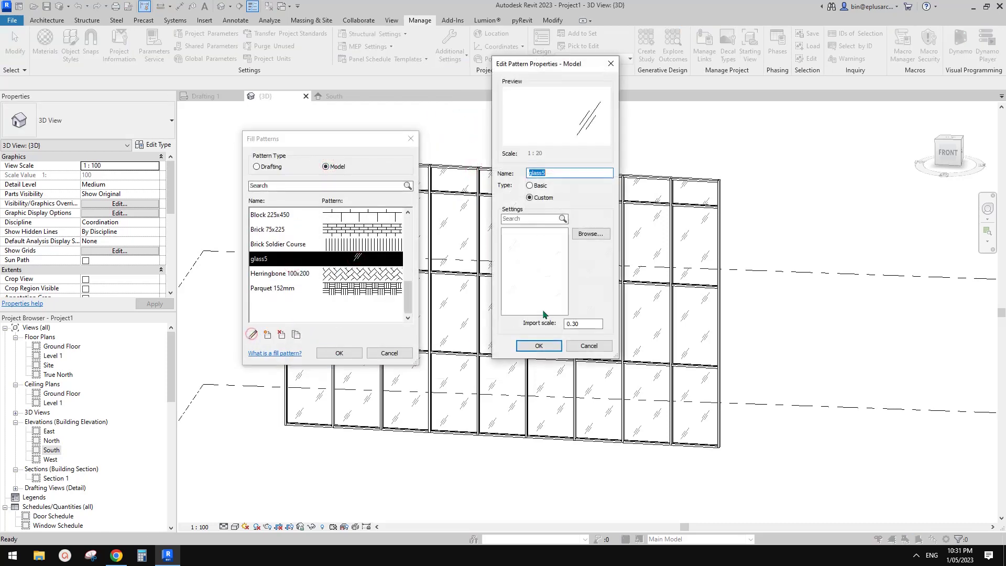
{"action": "type", "text": "0.5"}
{"action": "left_click", "coordinate": [524, 346]}
{"action": "left_click", "coordinate": [381, 354]}
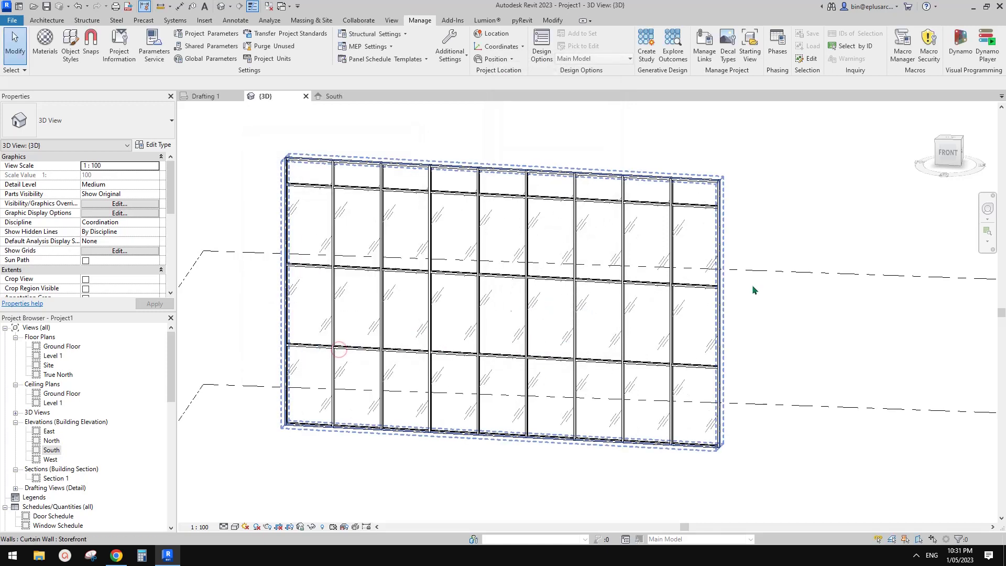
Step: In the Drafting 1 view, move the lower three slanted lines and the rectangle's bottom edge down, stretching the boundary to over 5200 mm high
{"action": "middle_click_drag", "start_coordinate": [752, 284], "coordinate": [783, 313], "text": "shift"}
{"action": "middle_click_drag", "start_coordinate": [733, 286], "coordinate": [585, 292], "text": "shift"}
{"action": "left_click", "coordinate": [331, 96]}
{"action": "left_click", "coordinate": [206, 95]}
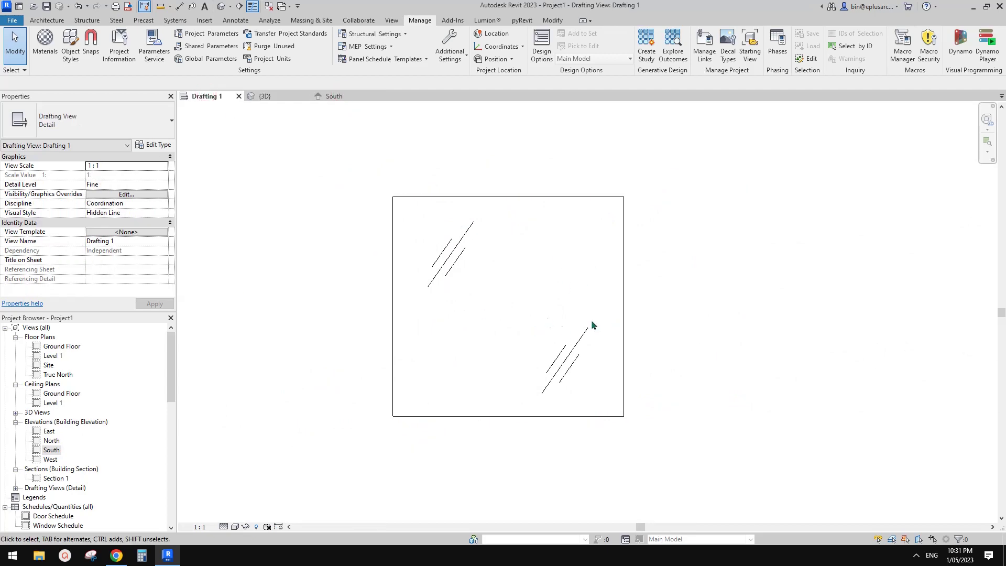
{"action": "left_click_drag", "start_coordinate": [592, 322], "coordinate": [539, 400]}
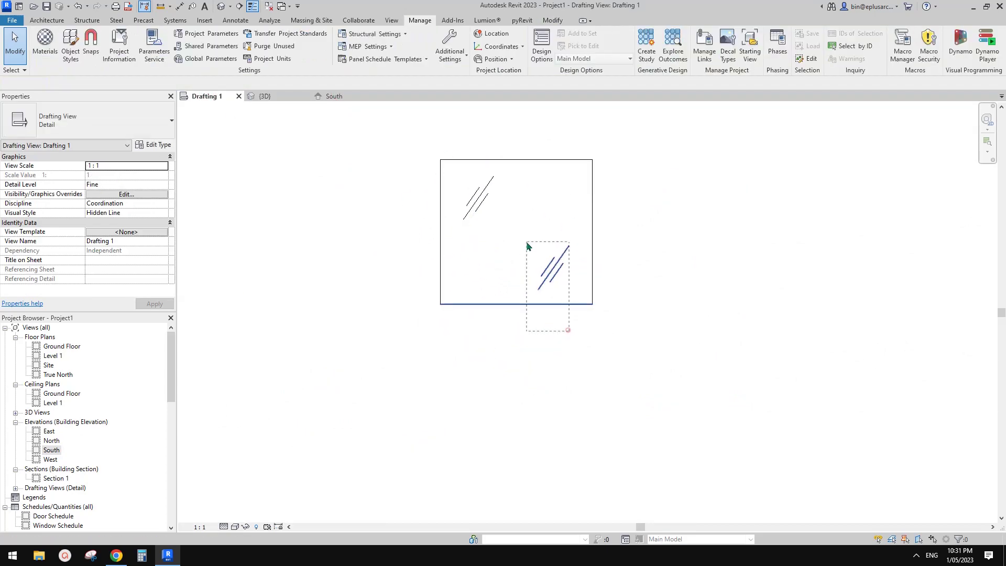
{"action": "left_click_drag", "start_coordinate": [567, 330], "coordinate": [528, 245]}
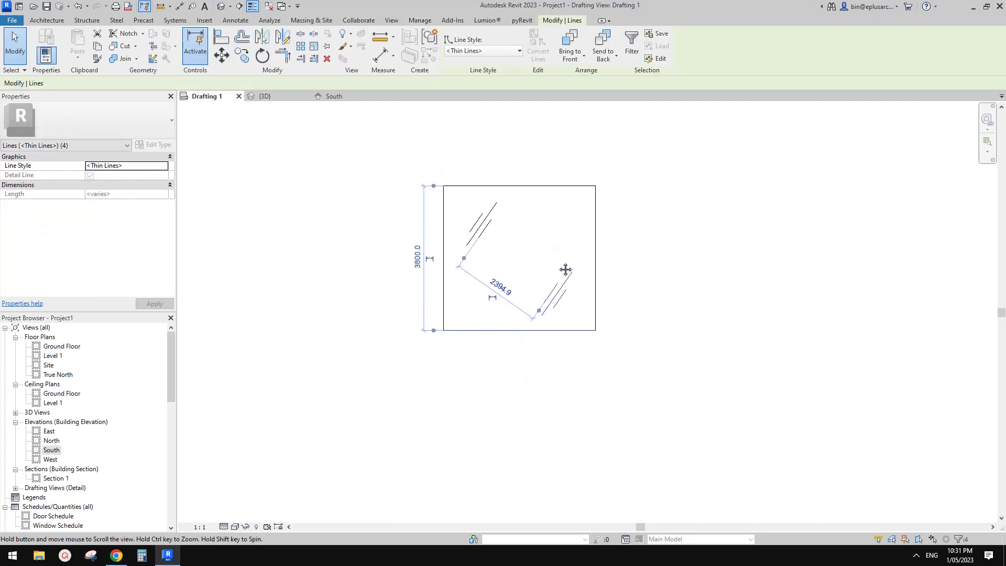
{"action": "key", "text": "m"}
{"action": "key", "text": "v"}
{"action": "left_click", "coordinate": [575, 257]}
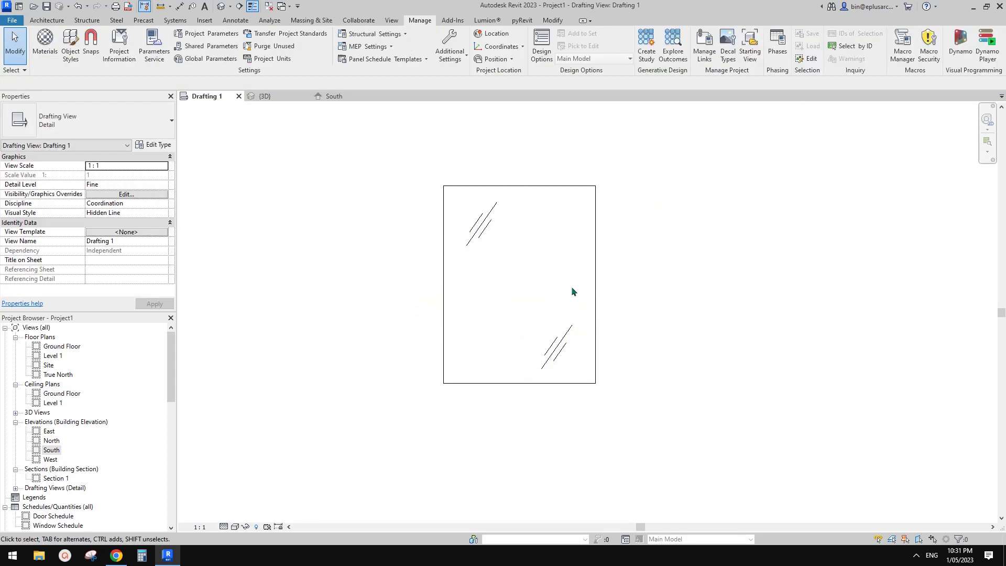
{"action": "left_click_drag", "start_coordinate": [572, 287], "coordinate": [537, 386]}
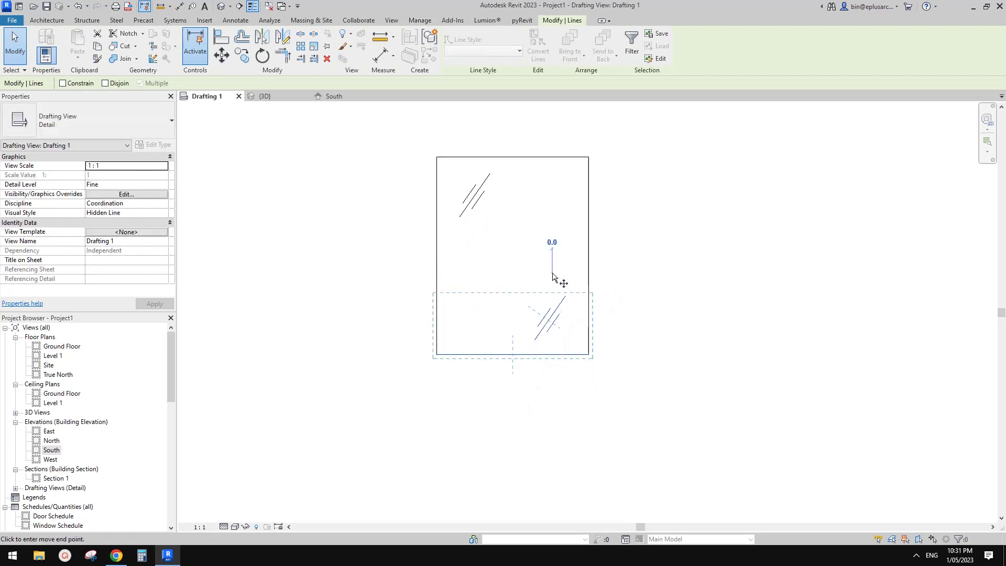
{"action": "left_click", "coordinate": [554, 276]}
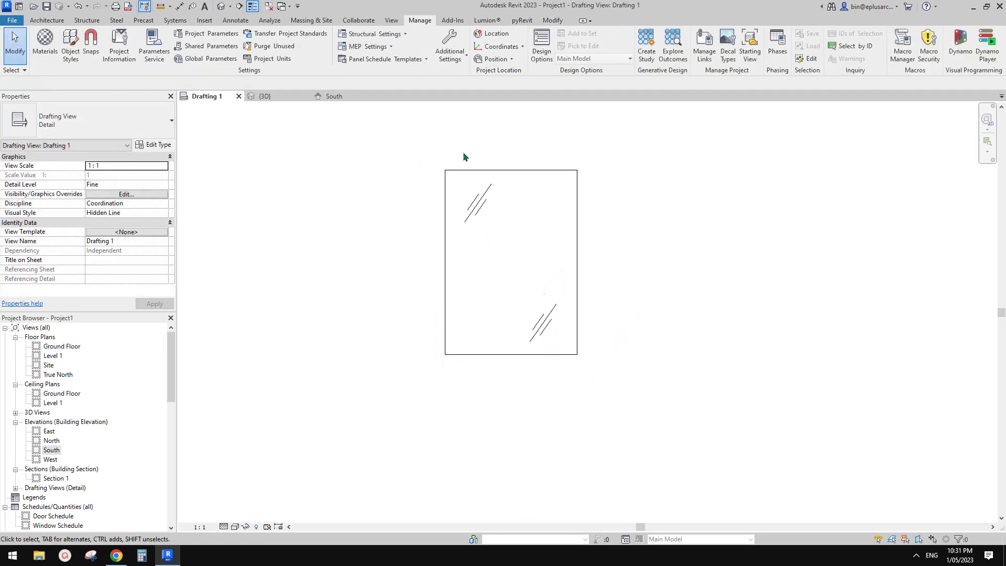
Step: Make a pyRevit model pattern named glass6 from the six slanted lines, scale multiplier 0.4, using the rectangle's lower-left and upper-right corners as its area
{"action": "mouse_move", "coordinate": [560, 185]}
{"action": "left_mouse_down"}
{"action": "mouse_move", "coordinate": [512, 292]}
{"action": "mouse_move", "coordinate": [463, 343]}
{"action": "left_mouse_up"}
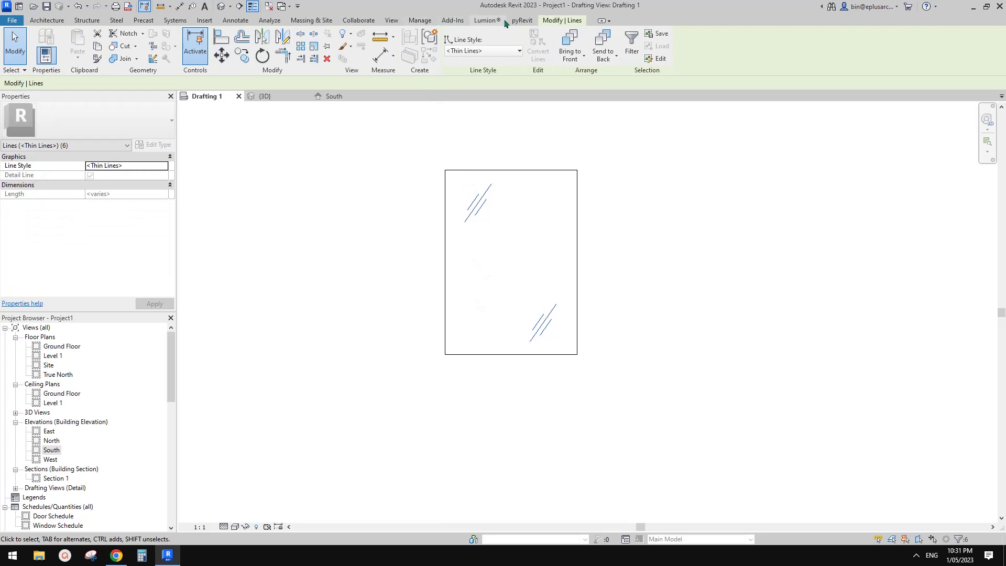
{"action": "left_click", "coordinate": [520, 20]}
{"action": "left_click", "coordinate": [404, 46]}
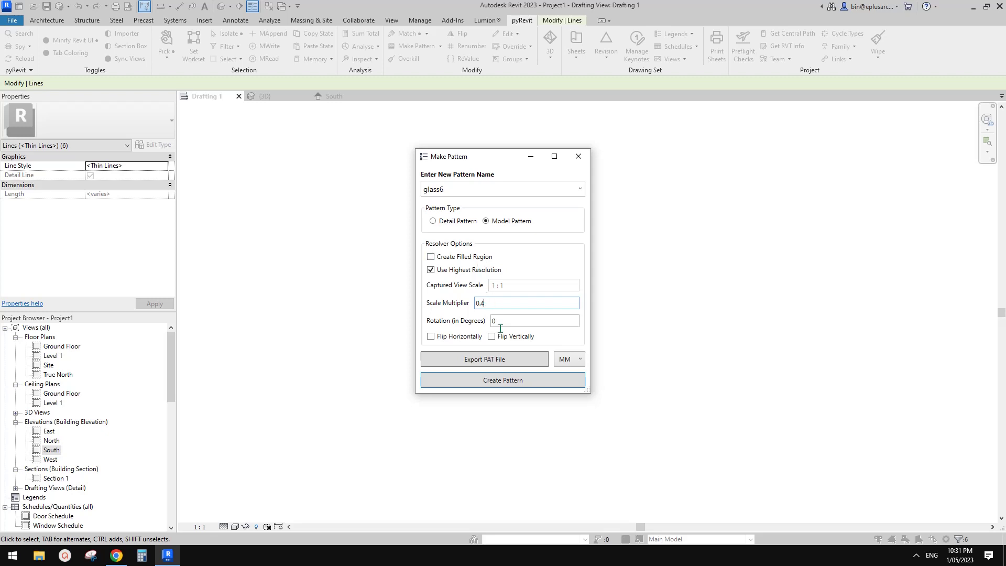
{"action": "left_click", "coordinate": [508, 380]}
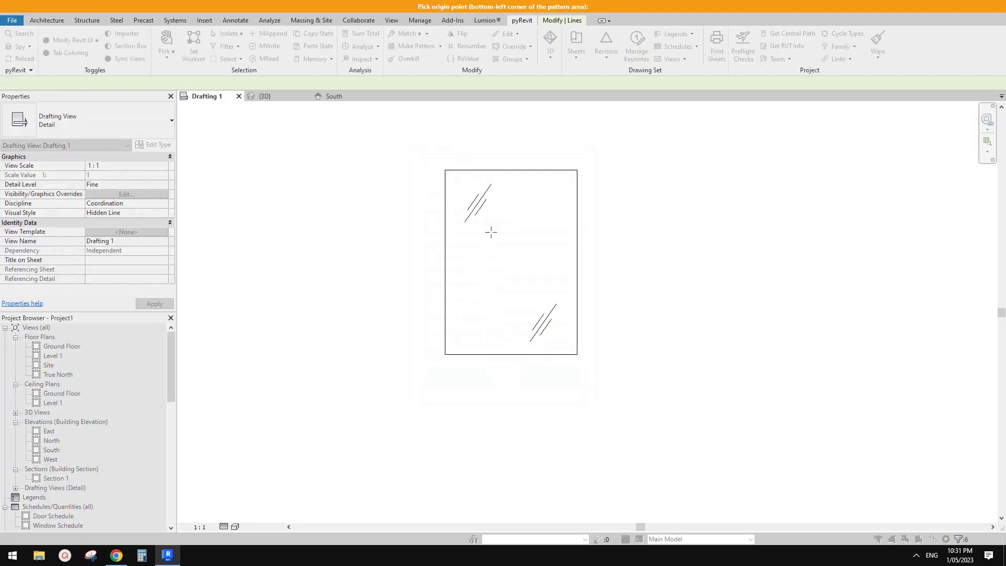
{"action": "left_click", "coordinate": [445, 354]}
{"action": "left_click", "coordinate": [577, 171]}
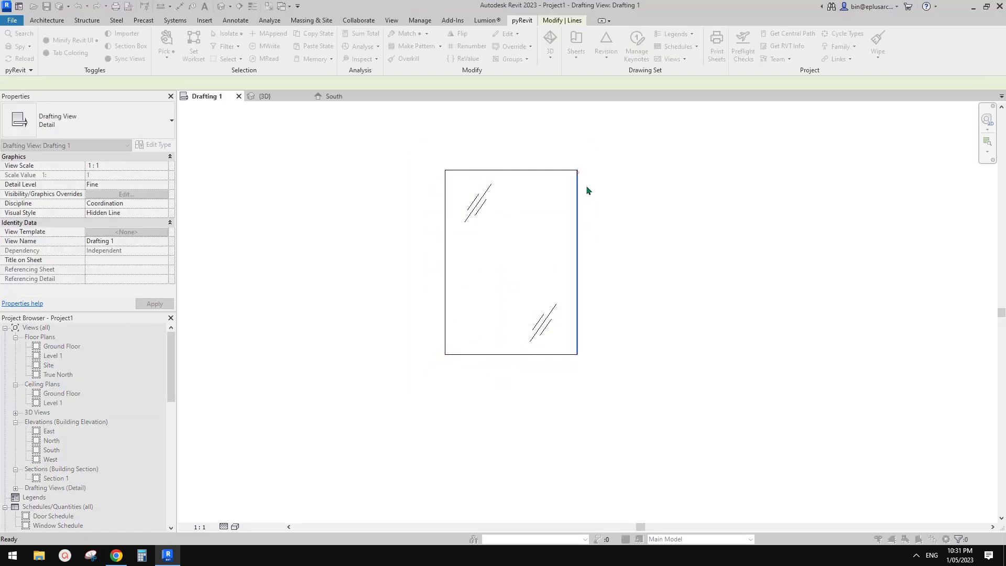
{"action": "left_click", "coordinate": [567, 269]}
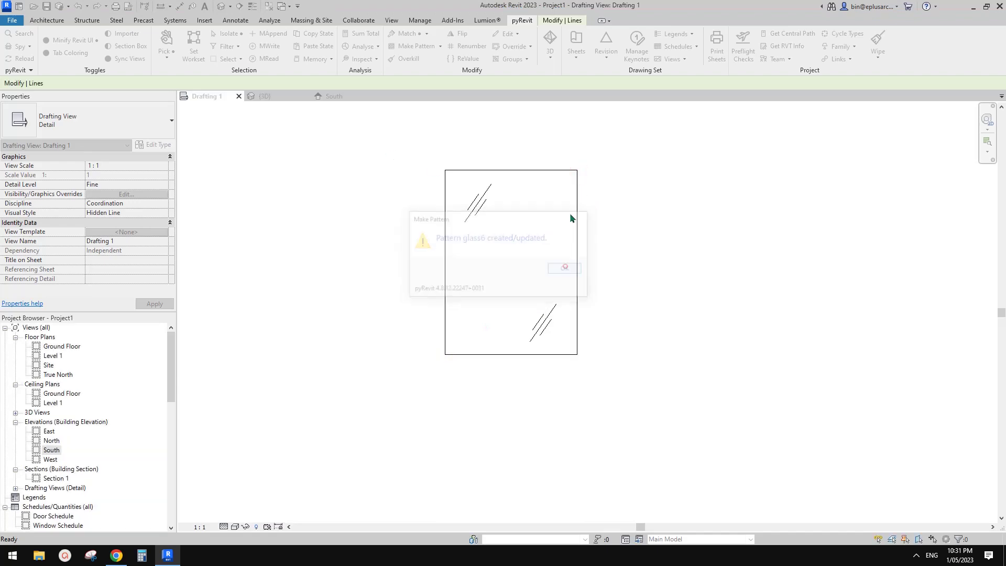
Step: In the 3D view, set the surface foreground pattern of the glazed curtain panel's Glass material to the glass6 model pattern
{"action": "left_click", "coordinate": [220, 6]}
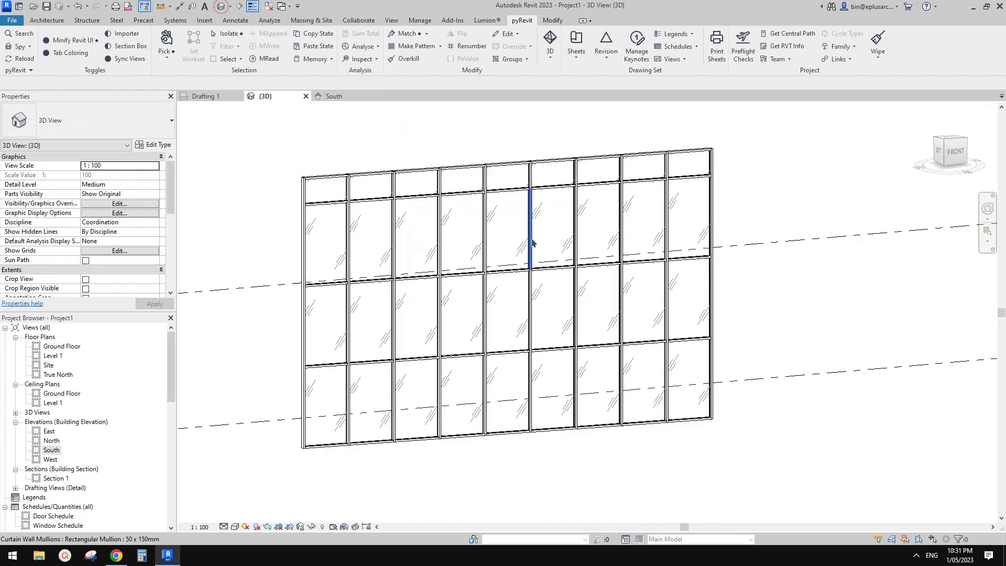
{"action": "left_click", "coordinate": [510, 230]}
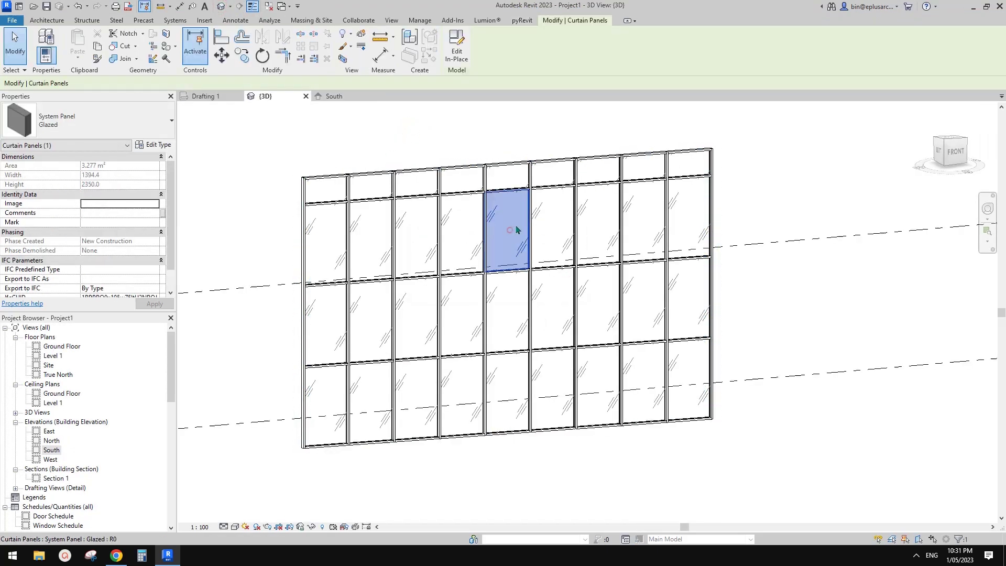
{"action": "left_click", "coordinate": [154, 145]}
{"action": "left_click", "coordinate": [309, 274]}
{"action": "left_click", "coordinate": [310, 273]}
{"action": "left_click", "coordinate": [587, 220]}
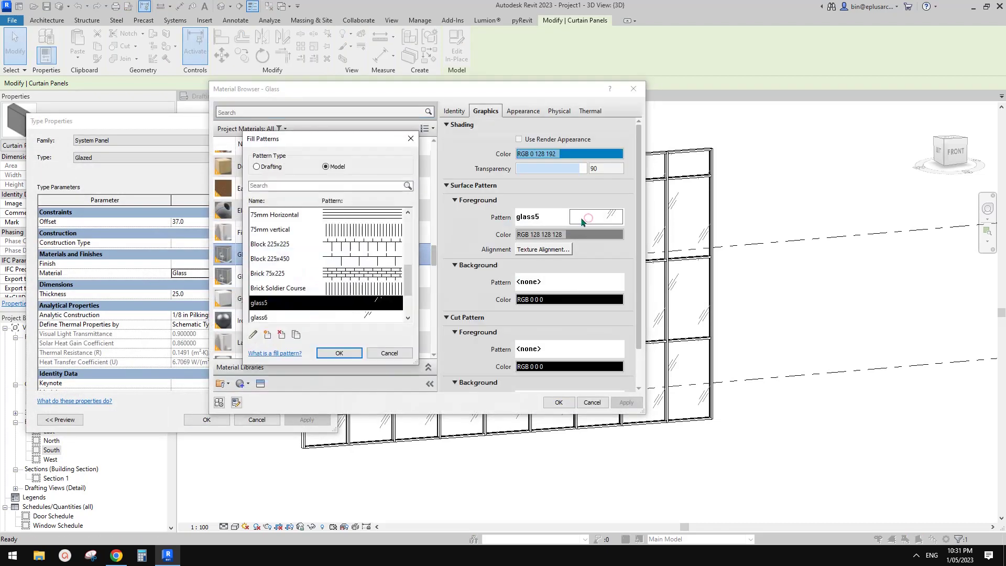
{"action": "left_click", "coordinate": [328, 314]}
{"action": "left_click", "coordinate": [339, 353]}
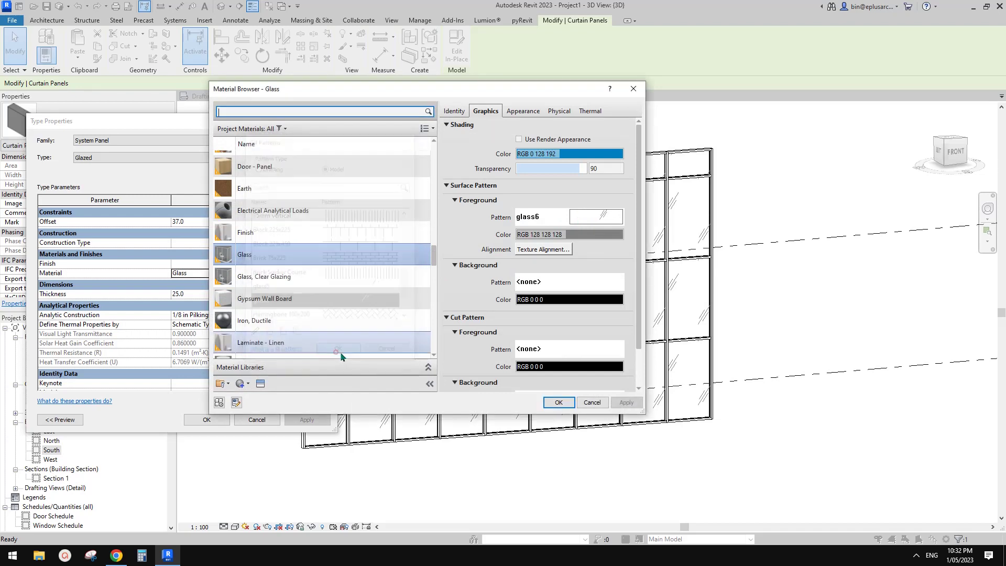
{"action": "left_click", "coordinate": [558, 402]}
{"action": "left_click", "coordinate": [207, 420]}
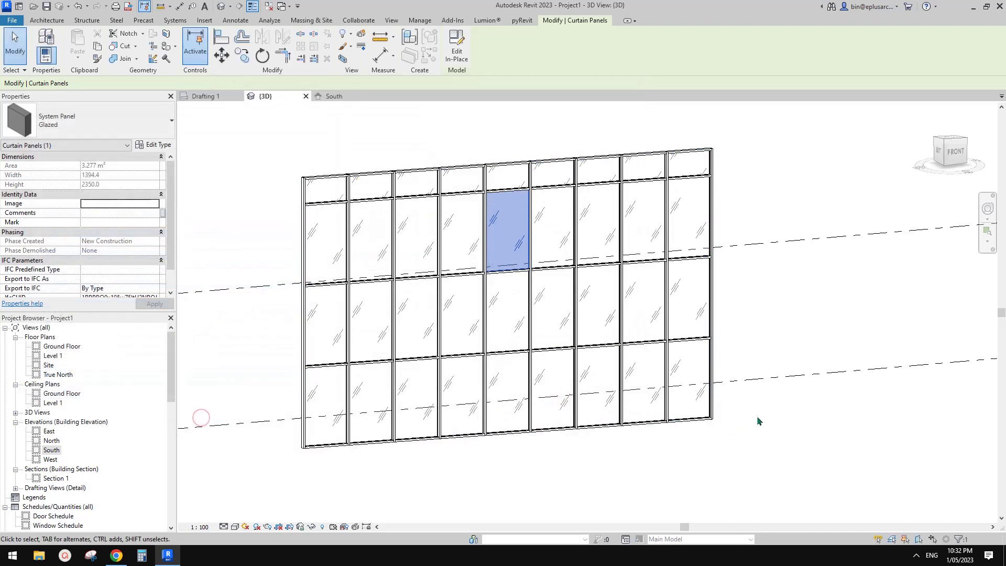
Step: Examine the glass6 reflection lines across the curtain wall panels from several angles and zoom levels in 3D
{"action": "left_click", "coordinate": [810, 345]}
{"action": "middle_click_drag", "start_coordinate": [810, 343], "coordinate": [857, 308], "text": "shift"}
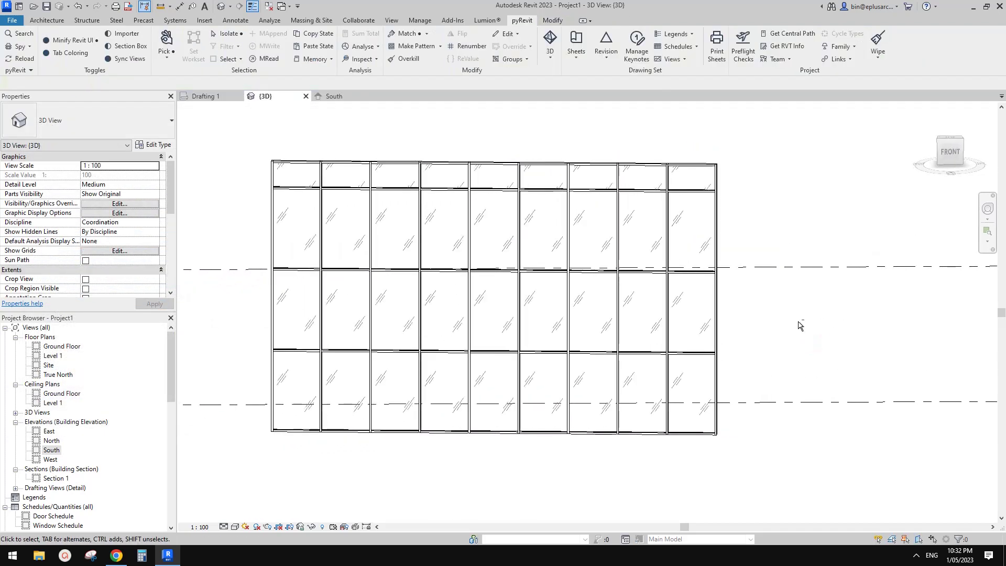
{"action": "middle_click_drag", "start_coordinate": [798, 326], "coordinate": [832, 350], "text": "shift"}
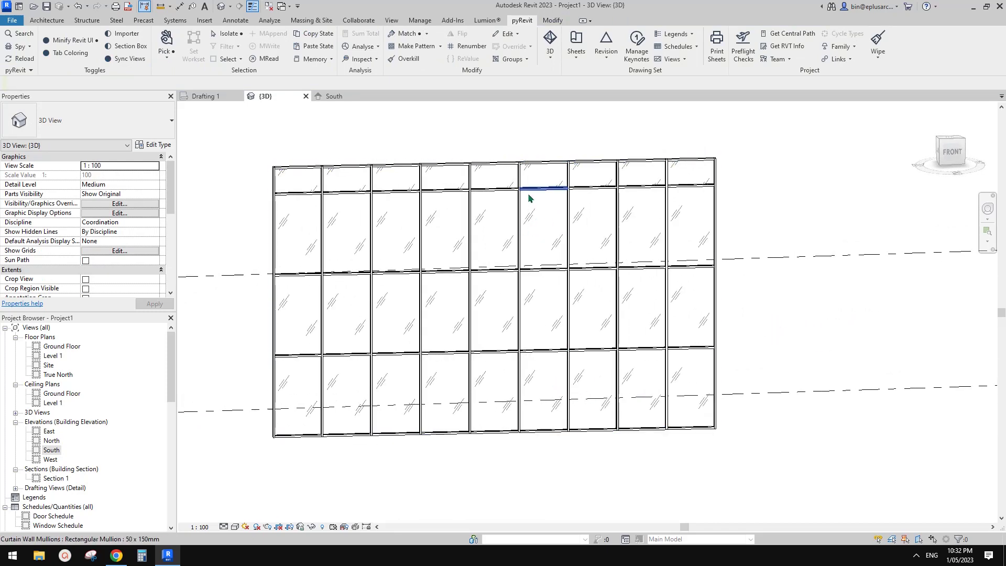
{"action": "middle_click_drag", "start_coordinate": [719, 222], "coordinate": [750, 309], "text": "shift"}
{"action": "middle_click_drag", "start_coordinate": [749, 309], "coordinate": [701, 321], "text": "shift"}
{"action": "middle_click_drag", "start_coordinate": [629, 319], "coordinate": [656, 322]}
{"action": "middle_click_drag", "start_coordinate": [657, 322], "coordinate": [642, 363], "text": "shift"}
{"action": "scroll", "coordinate": [643, 363], "scroll_direction": "up", "scroll_amount": 3}
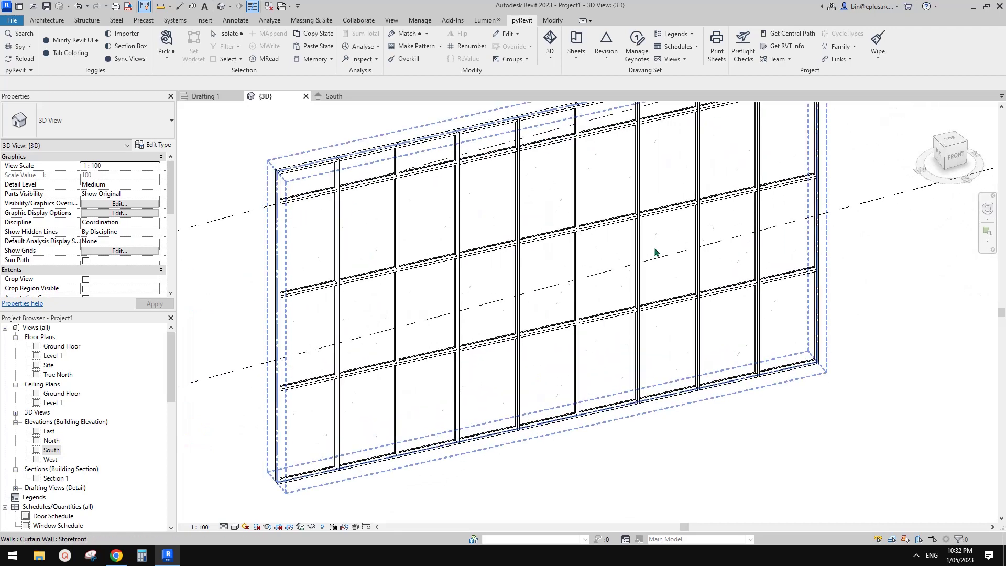
{"action": "middle_click_drag", "start_coordinate": [601, 296], "coordinate": [570, 331], "text": "shift"}
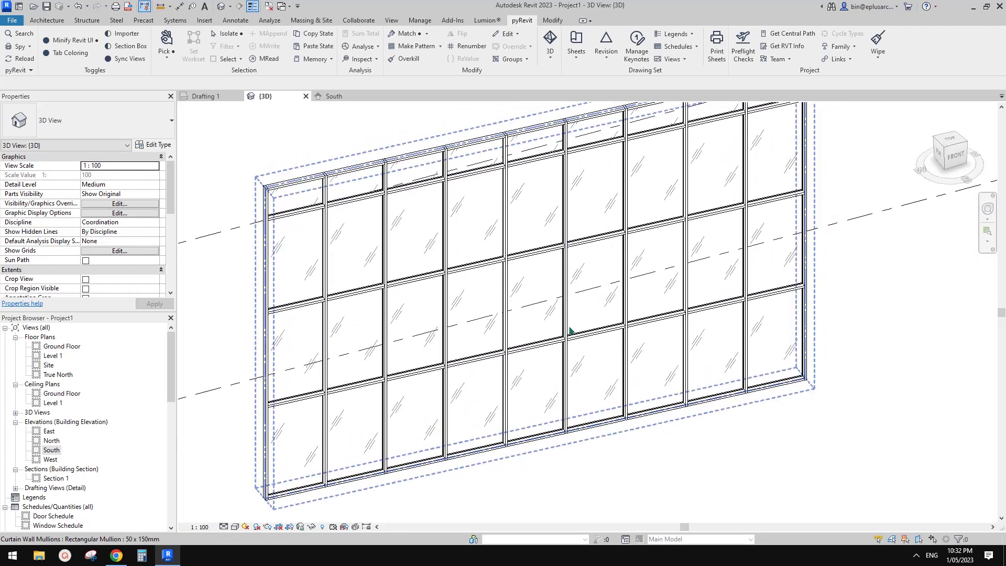
{"action": "left_click", "coordinate": [601, 274]}
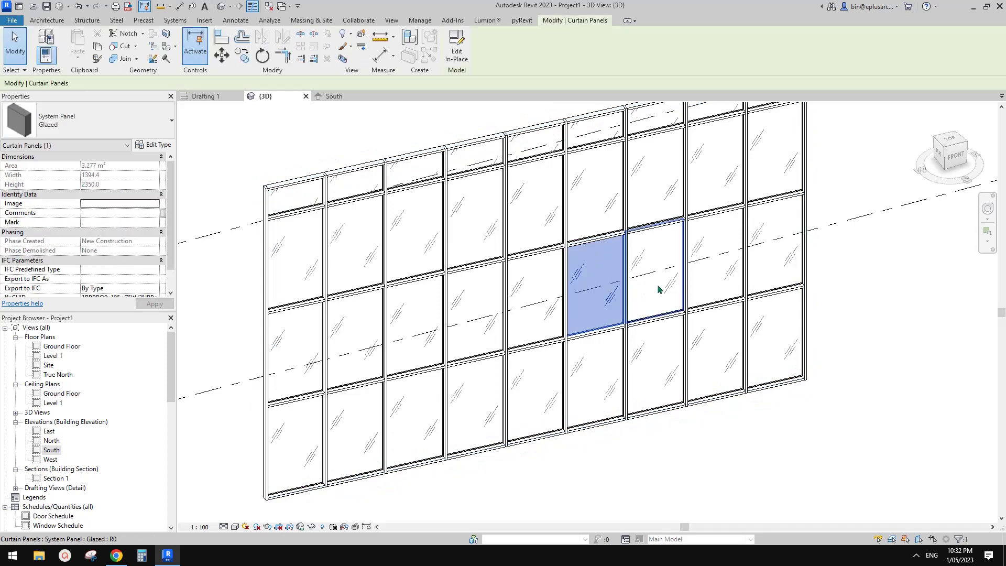
{"action": "middle_click_drag", "start_coordinate": [619, 287], "coordinate": [591, 274], "text": "shift"}
{"action": "key", "text": "Escape"}
{"action": "middle_click_drag", "start_coordinate": [644, 293], "coordinate": [654, 256], "text": "shift"}
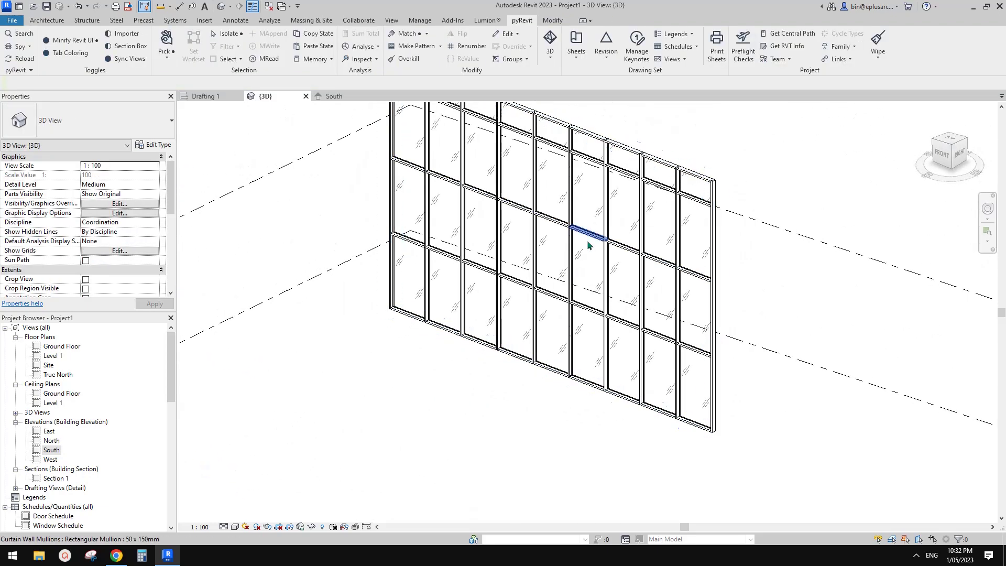
{"action": "middle_click_drag", "start_coordinate": [558, 253], "coordinate": [700, 326], "text": "shift"}
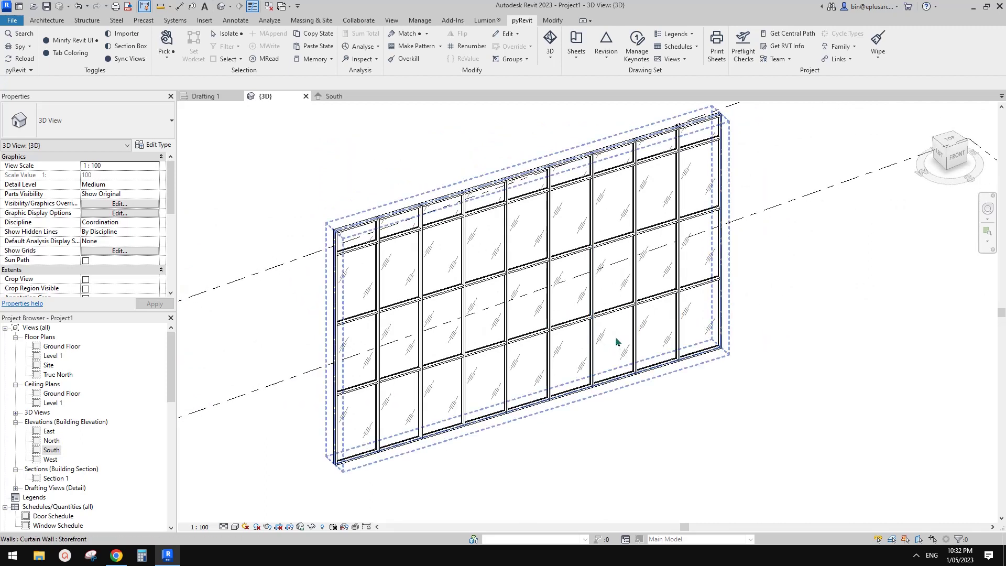
{"action": "middle_click_drag", "start_coordinate": [622, 341], "coordinate": [609, 289], "text": "shift"}
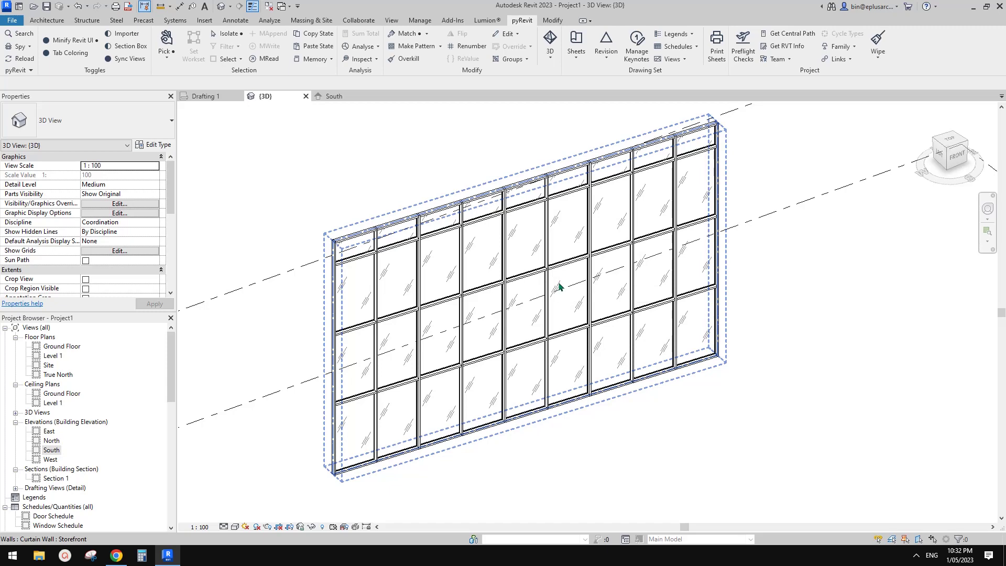
{"action": "scroll", "coordinate": [560, 287], "scroll_direction": "up", "scroll_amount": 4}
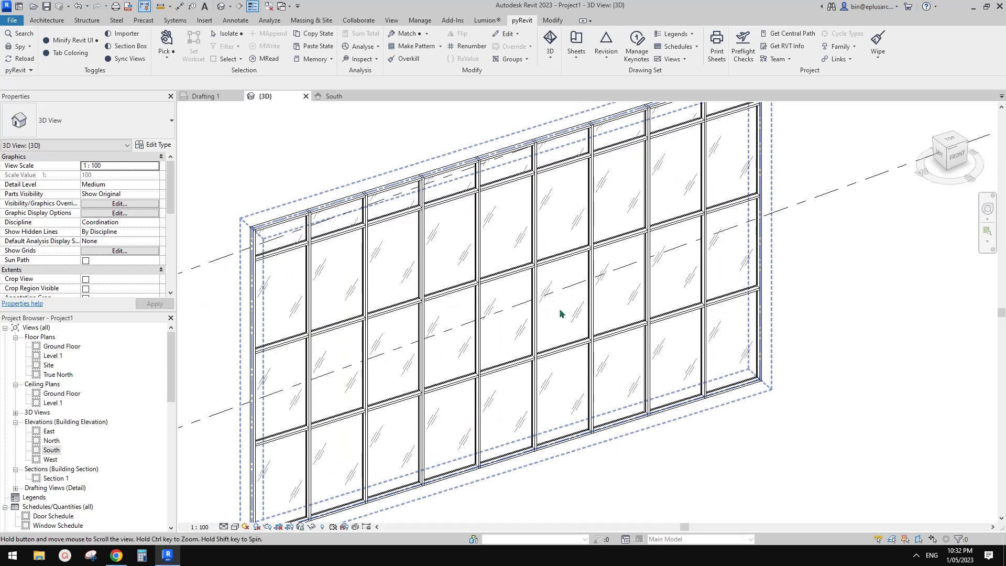
{"action": "middle_click_drag", "start_coordinate": [568, 325], "coordinate": [657, 302], "text": "shift"}
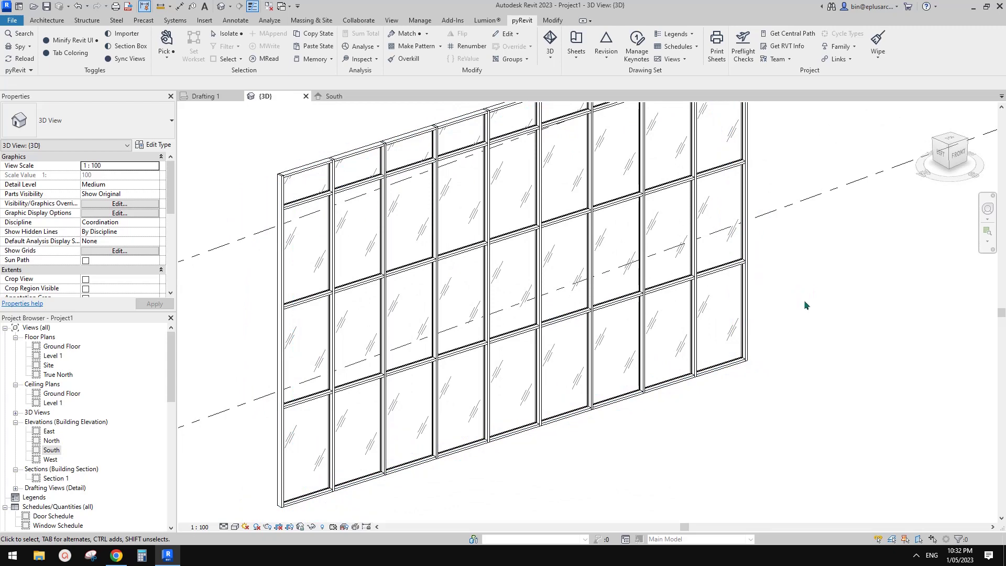